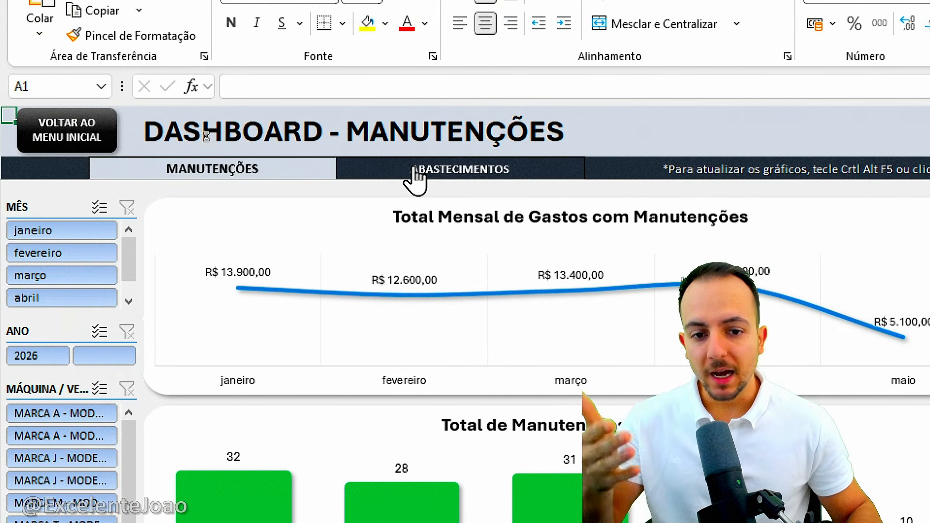
Look through the Abastecimentos dashboard's charts, compare it with the Manutenções dashboard, and return to the initial menu
{"action": "left_click", "coordinate": [411, 170]}
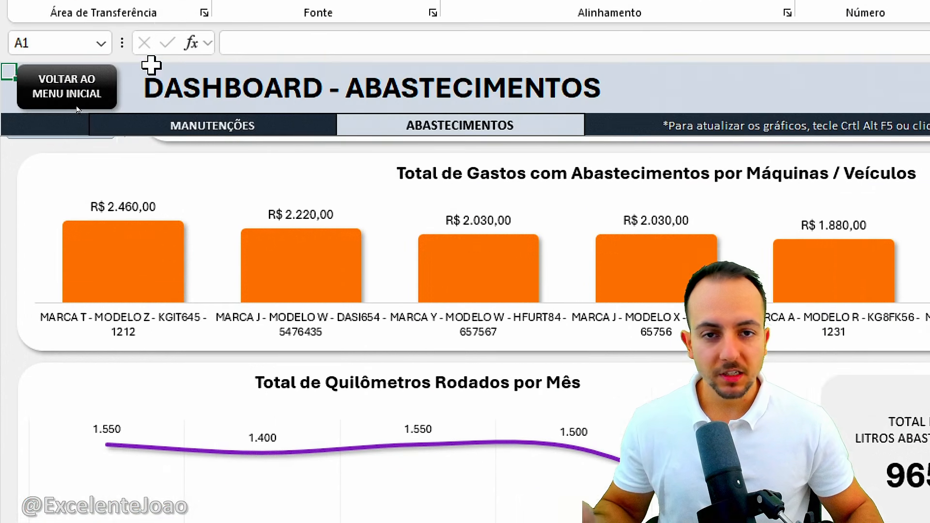
{"action": "scroll", "coordinate": [256, 451], "scroll_direction": "up", "scroll_amount": 5}
{"action": "scroll", "coordinate": [251, 433], "scroll_direction": "up", "scroll_amount": 1}
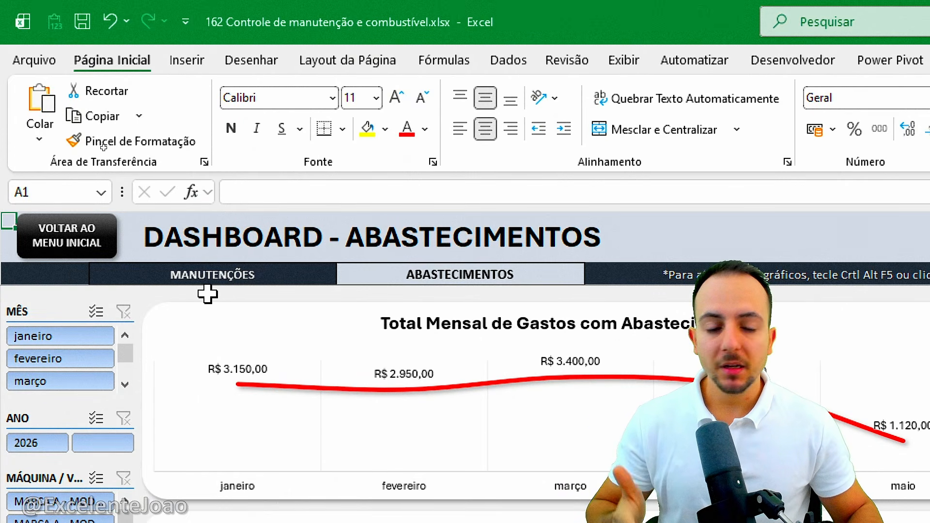
{"action": "left_click", "coordinate": [249, 278]}
{"action": "left_click", "coordinate": [365, 280]}
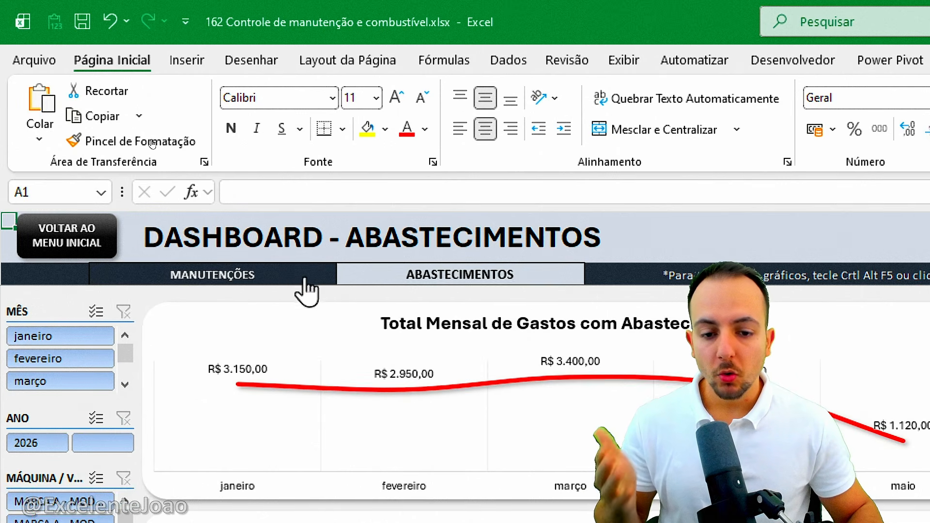
{"action": "left_click", "coordinate": [307, 283]}
{"action": "left_click", "coordinate": [357, 279]}
{"action": "left_click", "coordinate": [300, 287]}
{"action": "left_click", "coordinate": [113, 243]}
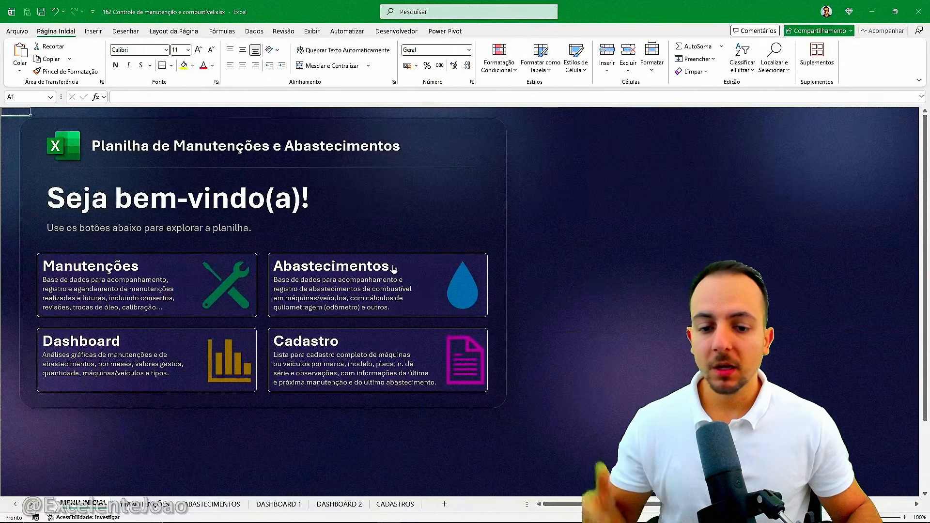
Visit the Abastecimentos, Dashboard, Cadastro and Manutenções sheets from the initial menu, returning to the menu after each one
{"action": "left_click", "coordinate": [446, 280]}
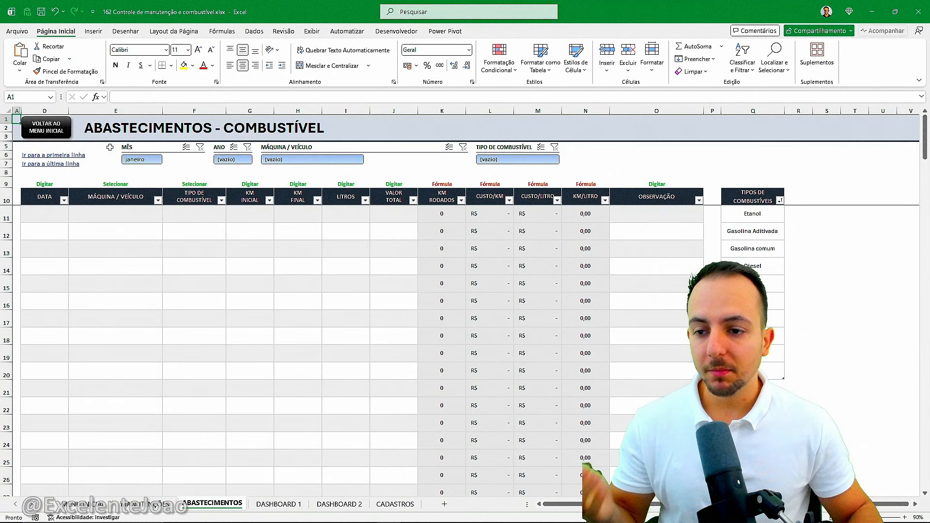
{"action": "left_click", "coordinate": [61, 129]}
{"action": "left_click", "coordinate": [231, 357]}
{"action": "left_click", "coordinate": [77, 158]}
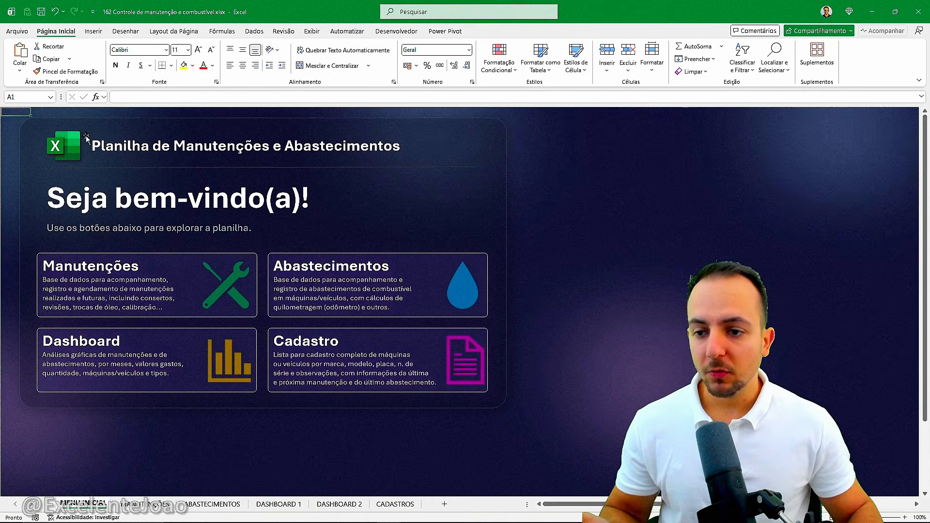
{"action": "left_click", "coordinate": [412, 349]}
{"action": "left_click", "coordinate": [67, 136]}
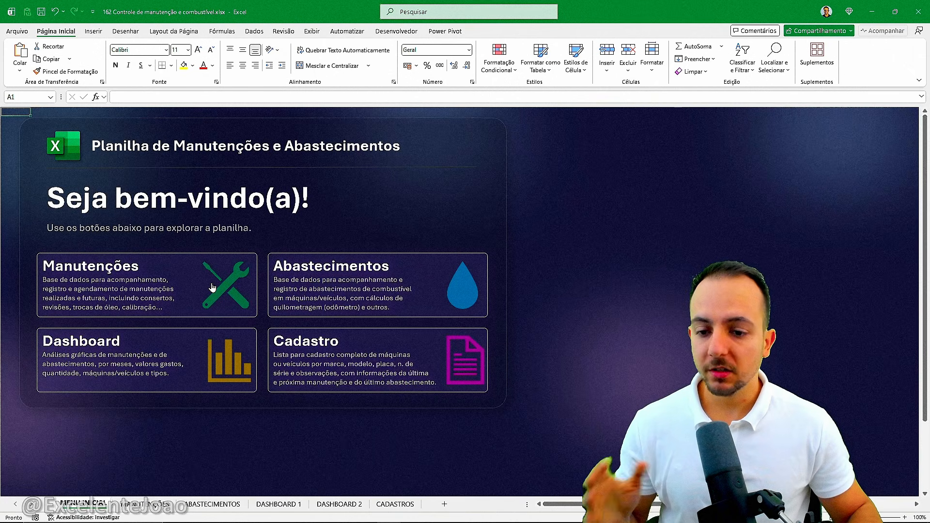
{"action": "left_click", "coordinate": [213, 287]}
{"action": "left_click", "coordinate": [58, 137]}
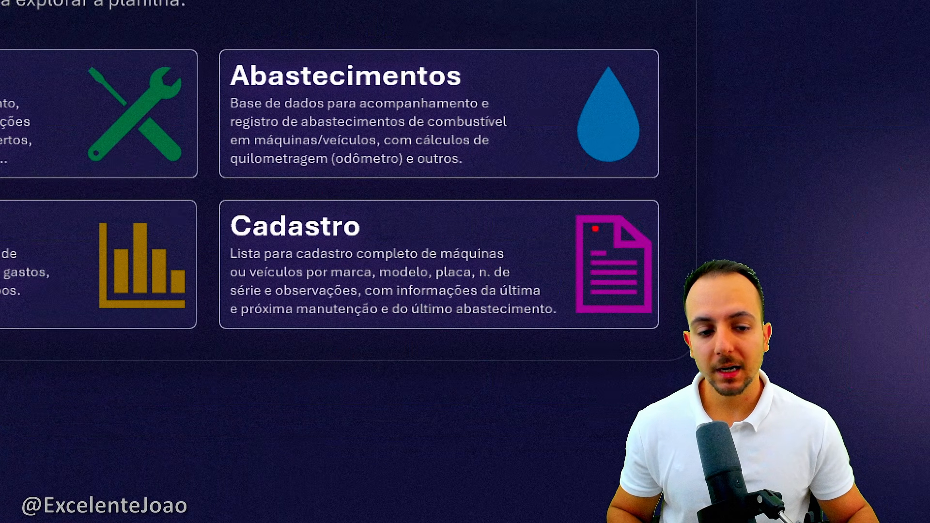
Open the Cadastro sheet for machines and vehicles, and enable editing for the workbook in Protected View
{"action": "mouse_move", "coordinate": [528, 192]}
{"action": "left_mouse_down"}
{"action": "mouse_move", "coordinate": [410, 335]}
{"action": "mouse_move", "coordinate": [392, 169]}
{"action": "left_mouse_up"}
{"action": "key", "text": "Escape"}
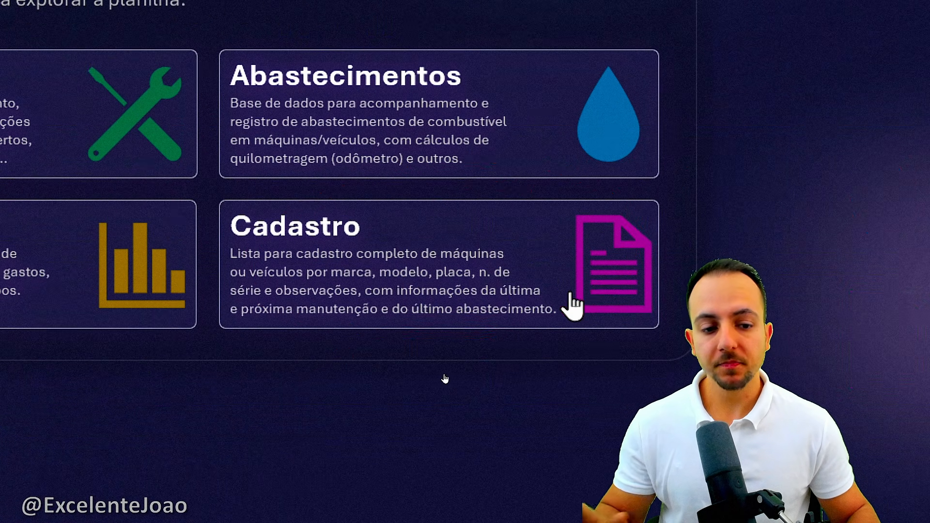
{"action": "left_click", "coordinate": [598, 301]}
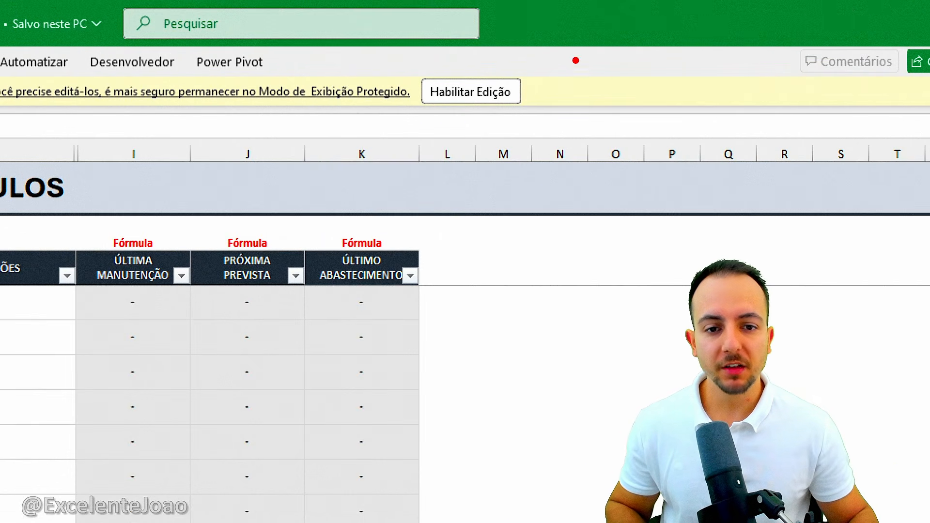
{"action": "mouse_move", "coordinate": [537, 44]}
{"action": "left_mouse_down"}
{"action": "mouse_move", "coordinate": [442, 41]}
{"action": "mouse_move", "coordinate": [548, 139]}
{"action": "mouse_move", "coordinate": [533, 45]}
{"action": "left_mouse_up"}
{"action": "left_click_drag", "start_coordinate": [596, 127], "coordinate": [649, 159]}
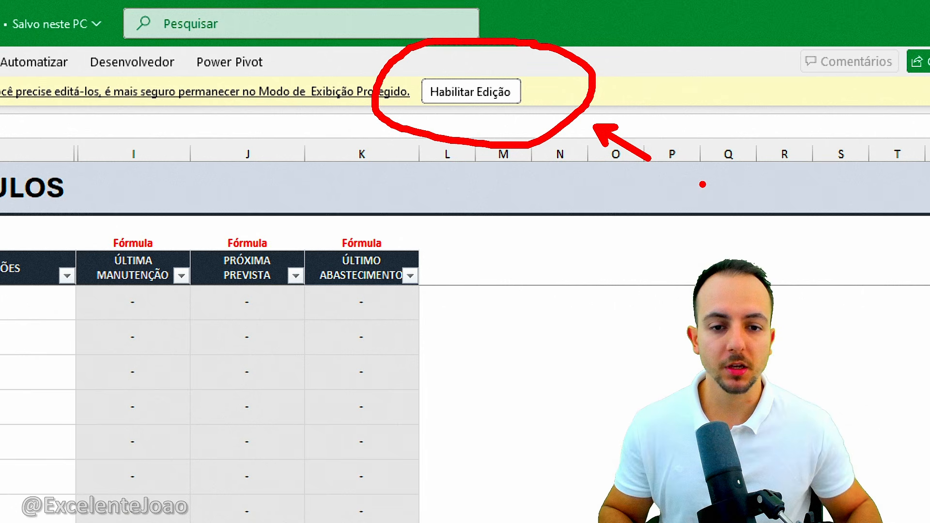
{"action": "key", "text": "Escape"}
{"action": "left_click", "coordinate": [488, 100]}
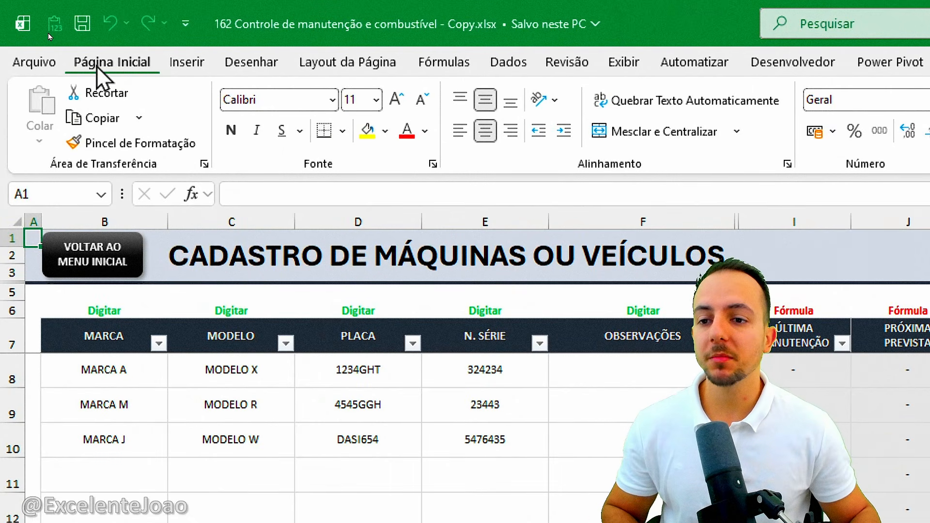
Collapse the ribbon to leave more room for the vehicle registration sheet
{"action": "key", "text": "ctrl+2"}
{"action": "mouse_move", "coordinate": [105, 47]}
{"action": "left_mouse_down"}
{"action": "mouse_move", "coordinate": [70, 44]}
{"action": "mouse_move", "coordinate": [100, 42]}
{"action": "left_mouse_up"}
{"action": "left_click_drag", "start_coordinate": [167, 90], "coordinate": [234, 129]}
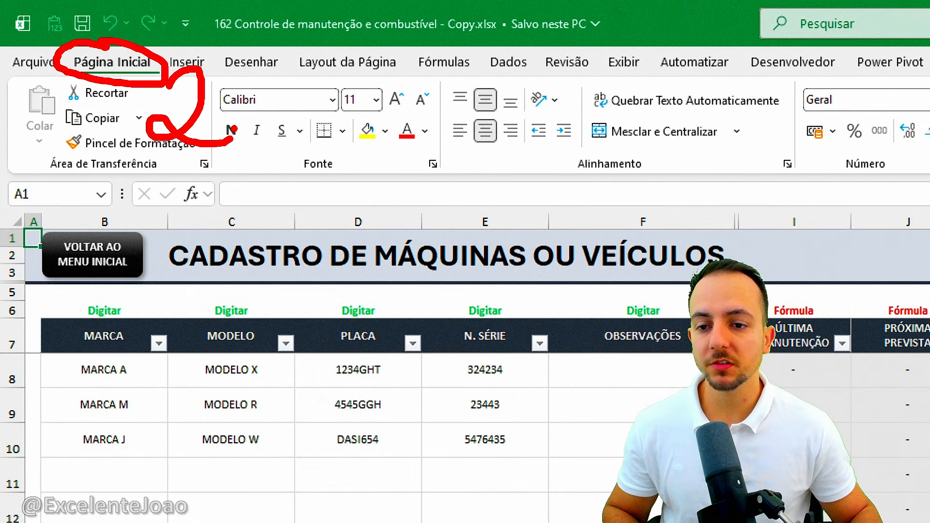
{"action": "key", "text": "Escape"}
{"action": "double_click", "coordinate": [89, 61]}
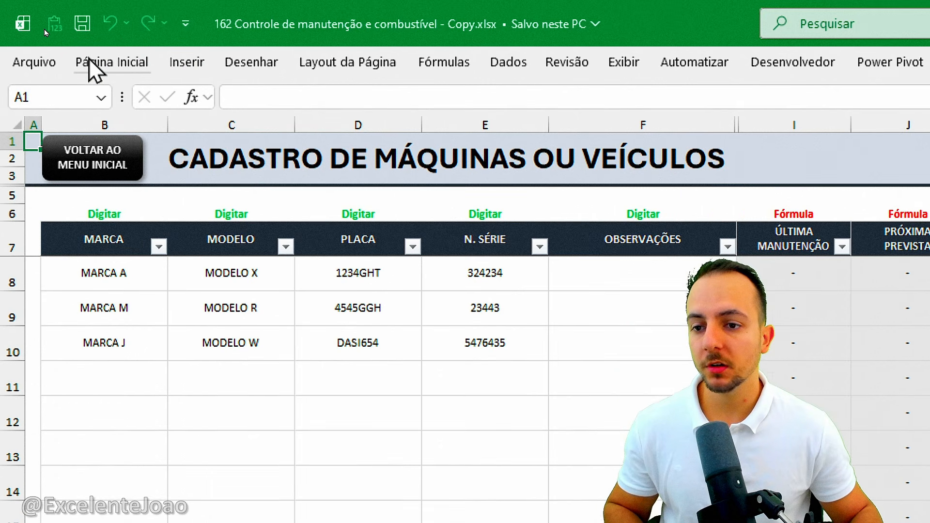
{"action": "left_click", "coordinate": [89, 61]}
{"action": "double_click", "coordinate": [45, 31]}
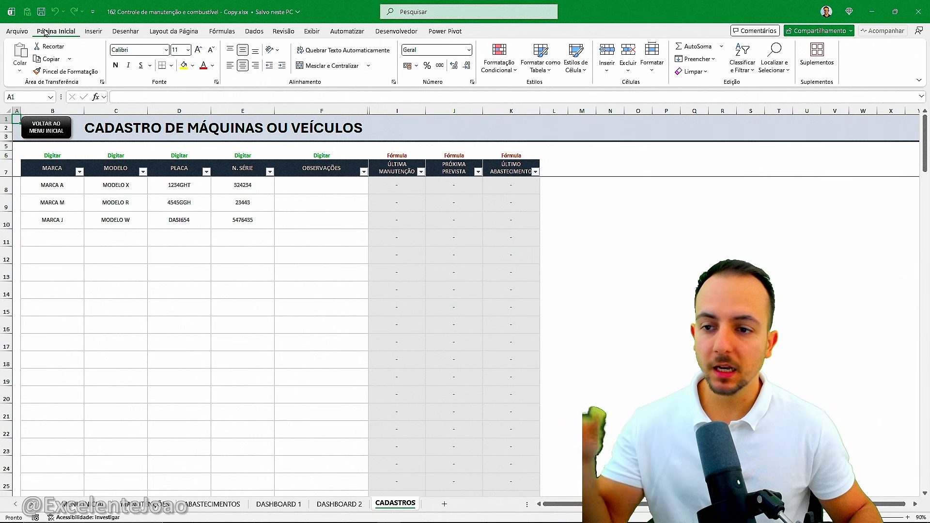
{"action": "double_click", "coordinate": [45, 31]}
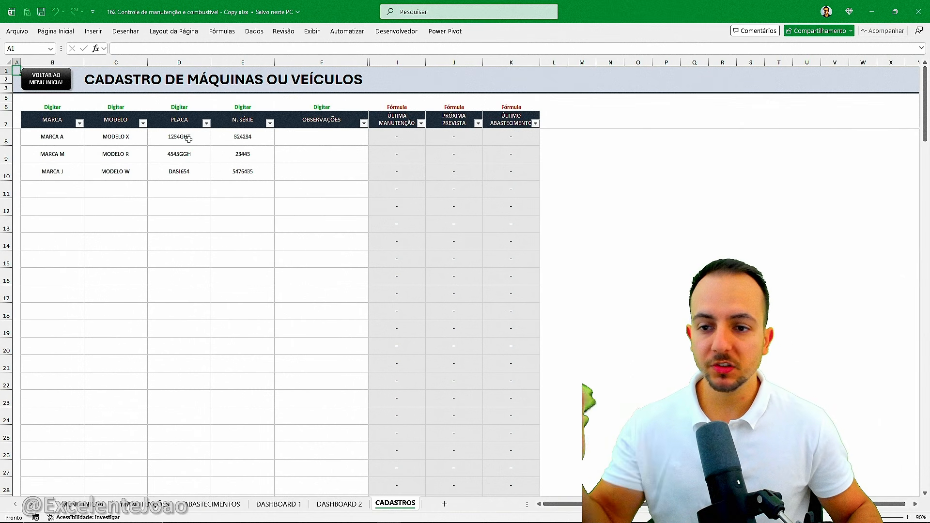
Return to the initial menu and reopen the Cadastro sheet from there
{"action": "left_click", "coordinate": [59, 83]}
{"action": "left_click", "coordinate": [225, 323]}
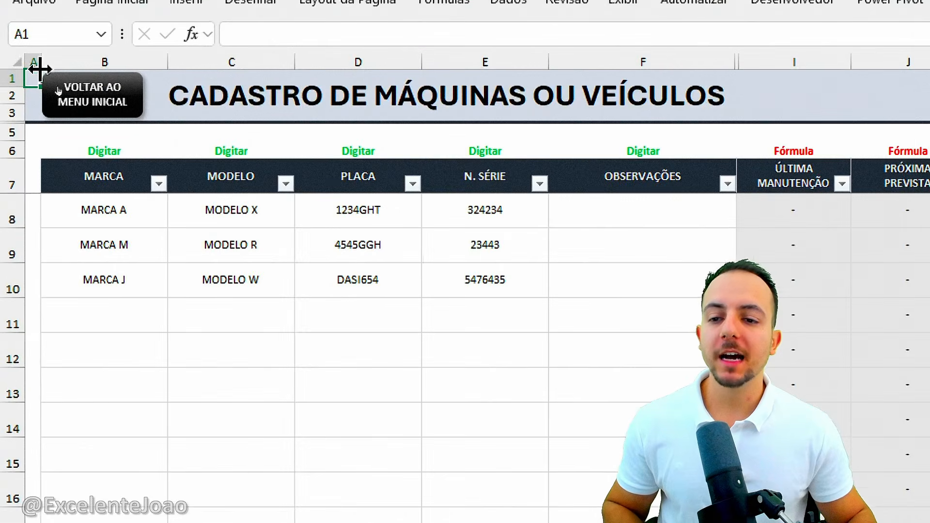
{"action": "left_click_drag", "start_coordinate": [187, 127], "coordinate": [775, 126]}
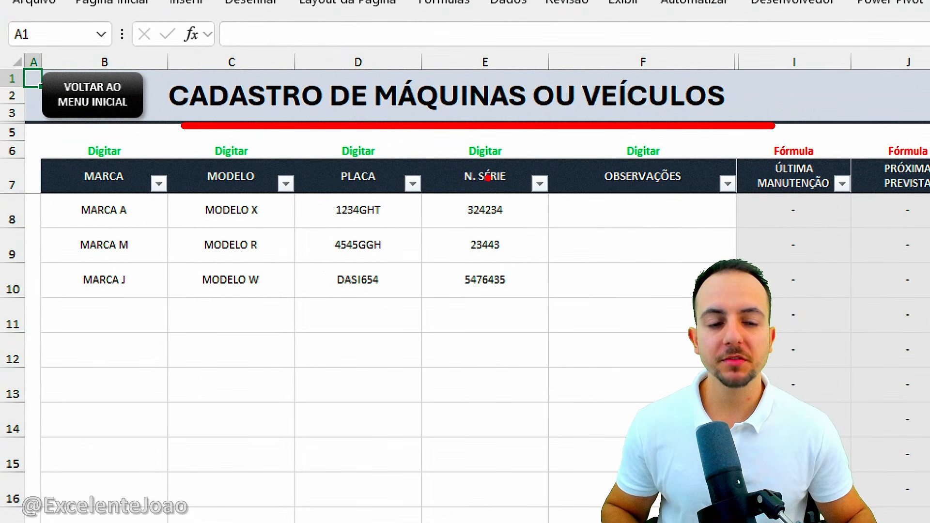
{"action": "left_click", "coordinate": [111, 109]}
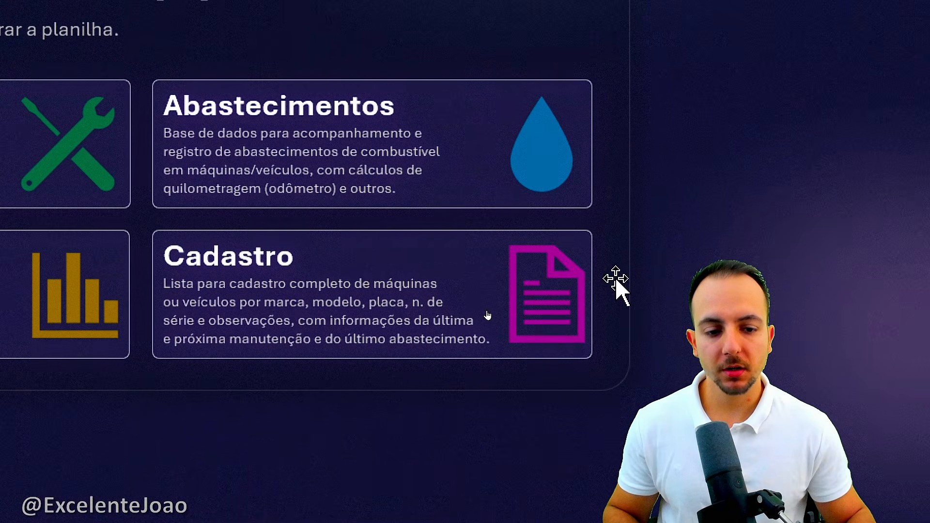
{"action": "left_click", "coordinate": [546, 332]}
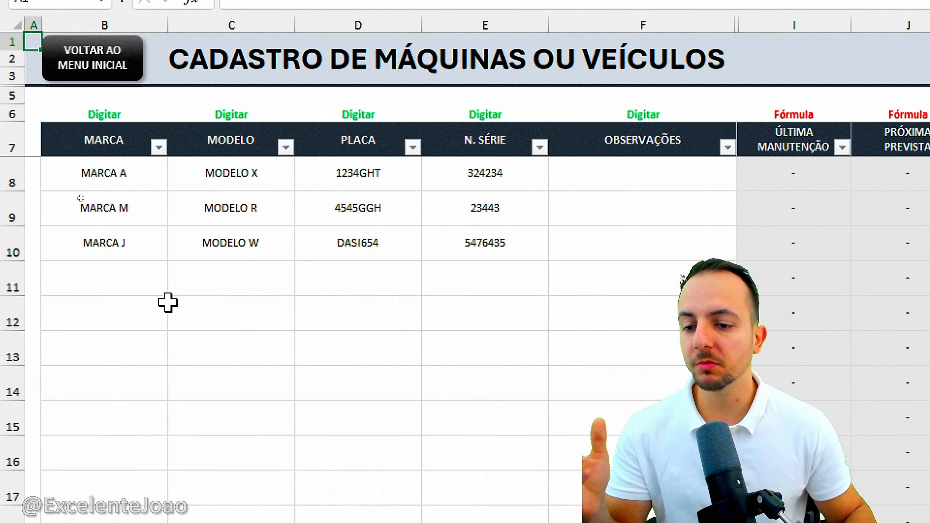
Register a new vehicle in row 11 with brand "M JP", model "Mo 123" and plate "J1P2"
{"action": "left_click", "coordinate": [137, 345]}
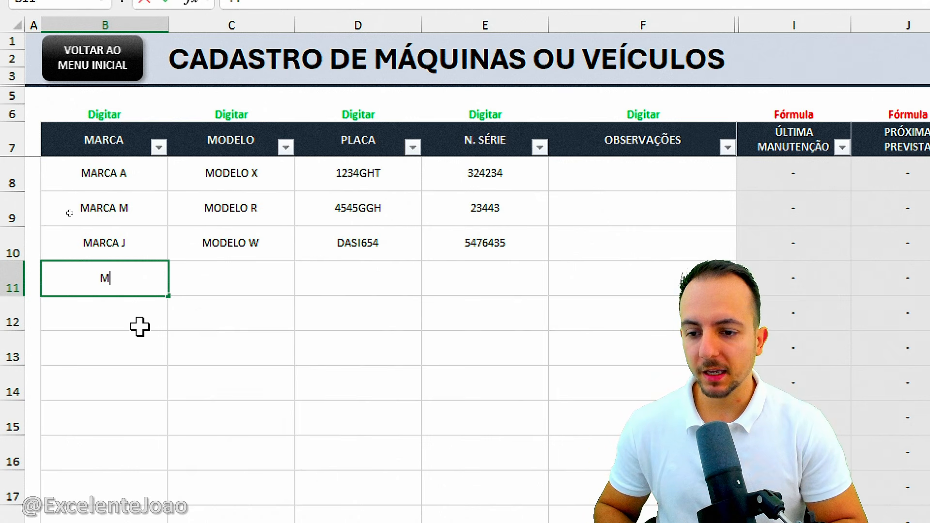
{"action": "key", "text": "Tab"}
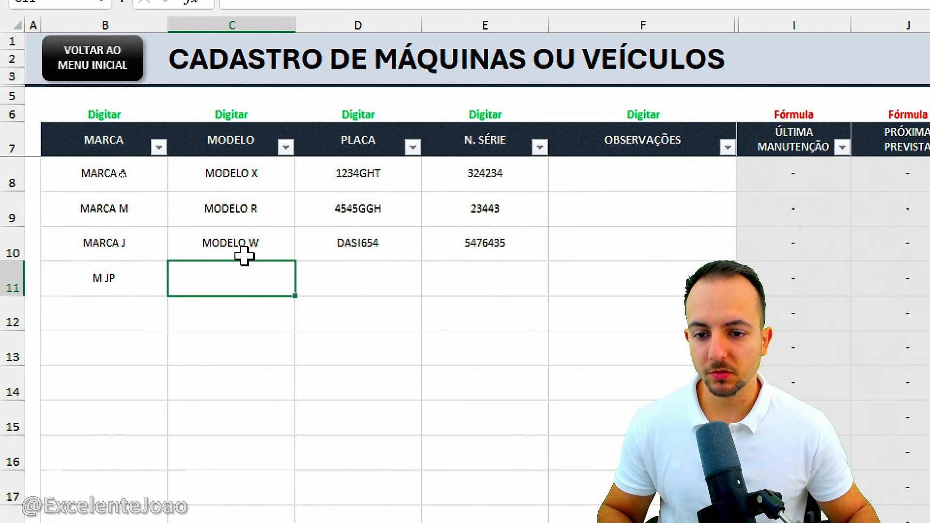
{"action": "type", "text": "123"}
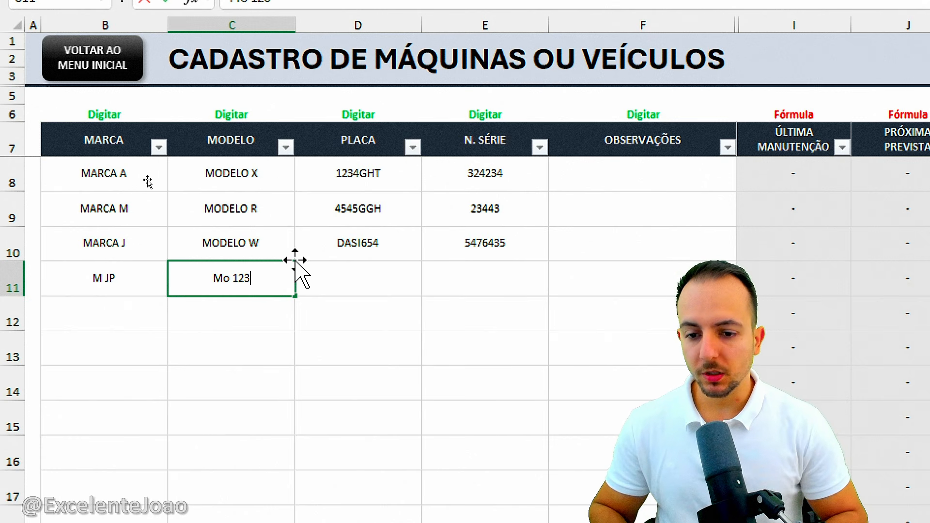
{"action": "key", "text": "Tab"}
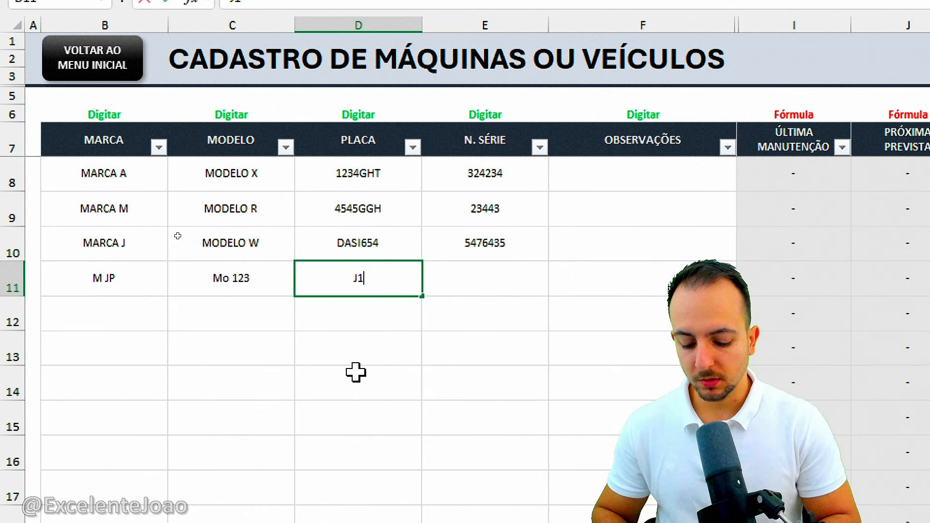
{"action": "type", "text": "J1P2"}
{"action": "key", "text": "Return"}
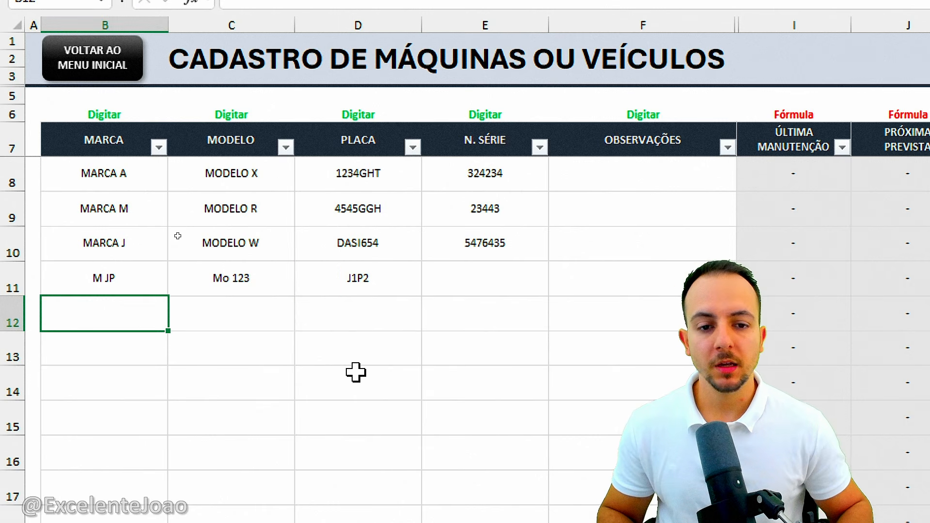
Leave the new vehicle's serial number blank and enter "Caminhonete amarela" as its observation in row 11
{"action": "left_click", "coordinate": [497, 287]}
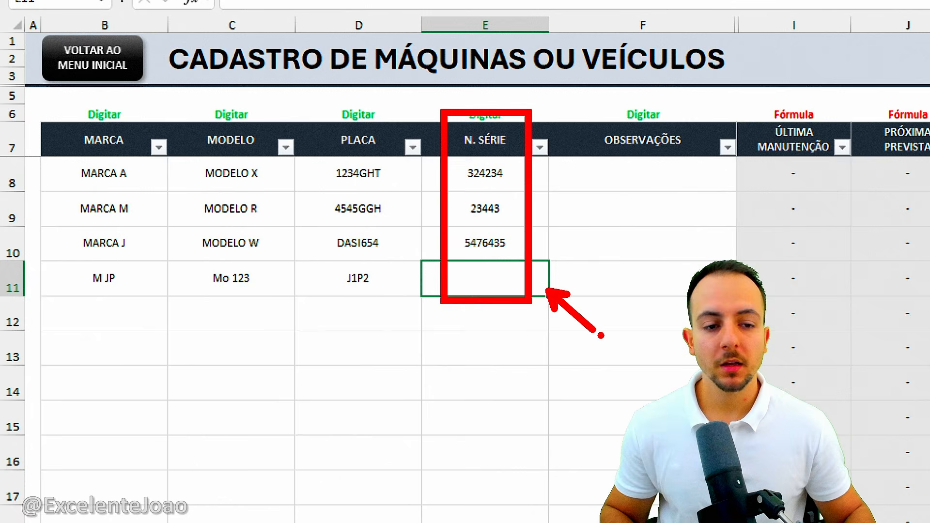
{"action": "left_click", "coordinate": [654, 286]}
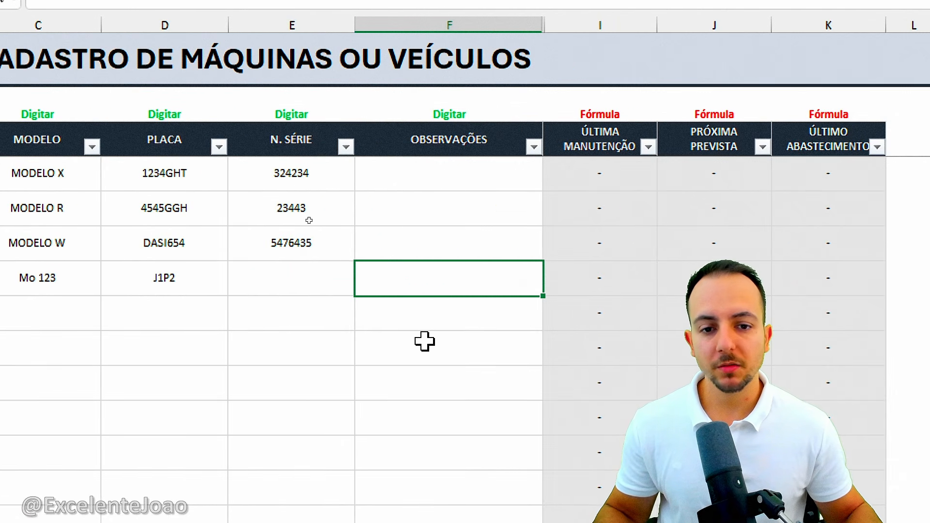
{"action": "type", "text": "Cami"}
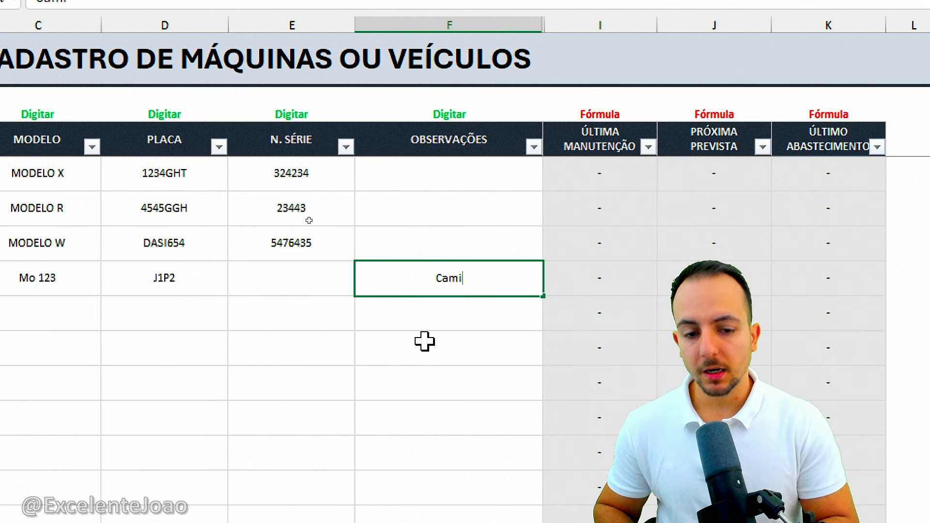
{"action": "type", "text": "nhonete amarela"}
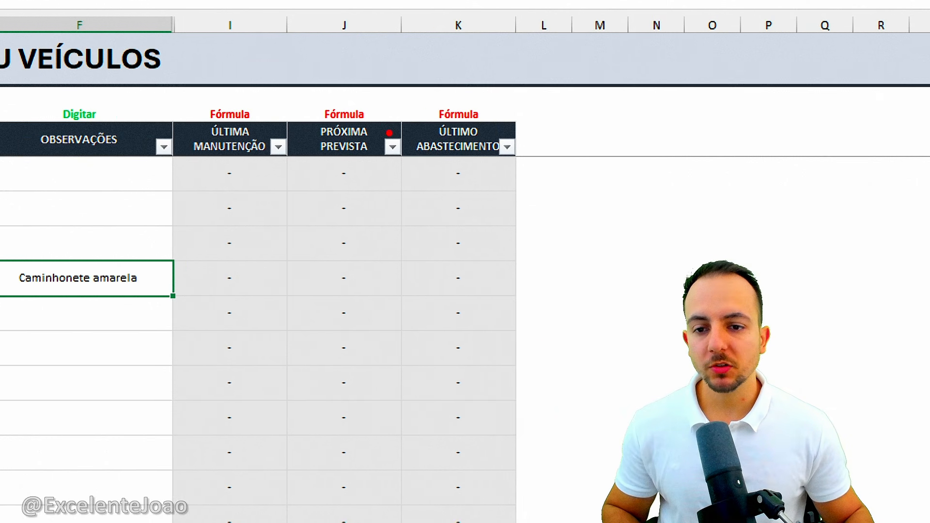
{"action": "left_click_drag", "start_coordinate": [264, 103], "coordinate": [286, 69]}
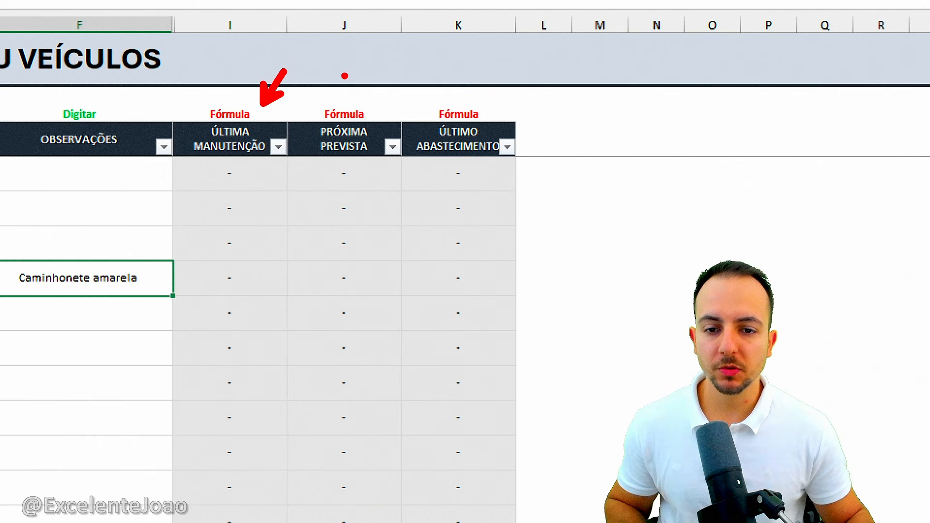
{"action": "left_click_drag", "start_coordinate": [391, 85], "coordinate": [396, 68]}
{"action": "left_click_drag", "start_coordinate": [481, 100], "coordinate": [520, 73]}
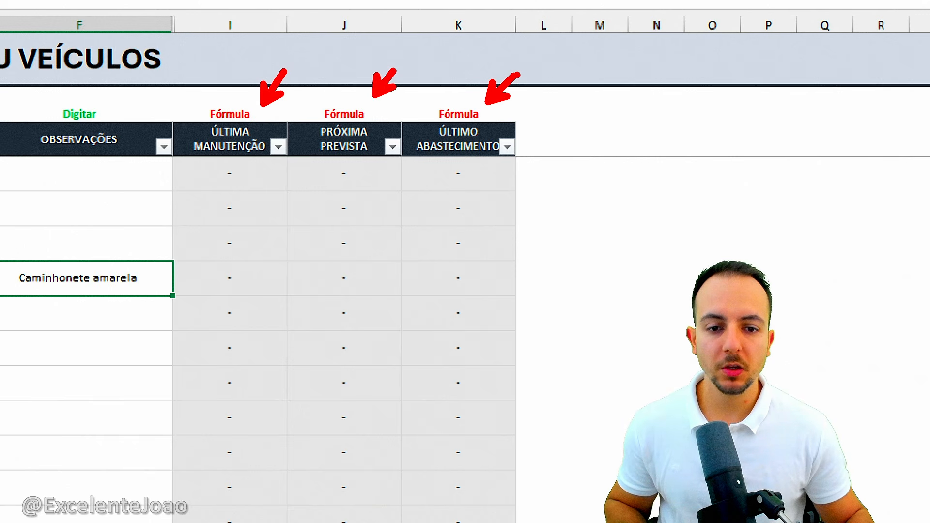
{"action": "mouse_move", "coordinate": [192, 164]}
{"action": "left_mouse_down"}
{"action": "mouse_move", "coordinate": [436, 154]}
{"action": "mouse_move", "coordinate": [540, 358]}
{"action": "mouse_move", "coordinate": [186, 506]}
{"action": "mouse_move", "coordinate": [168, 164]}
{"action": "left_mouse_up"}
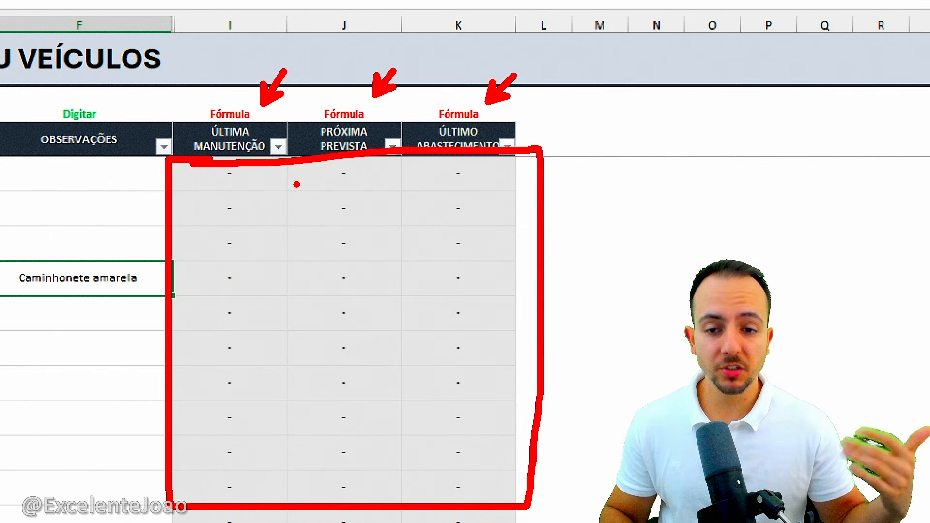
{"action": "key", "text": "Escape"}
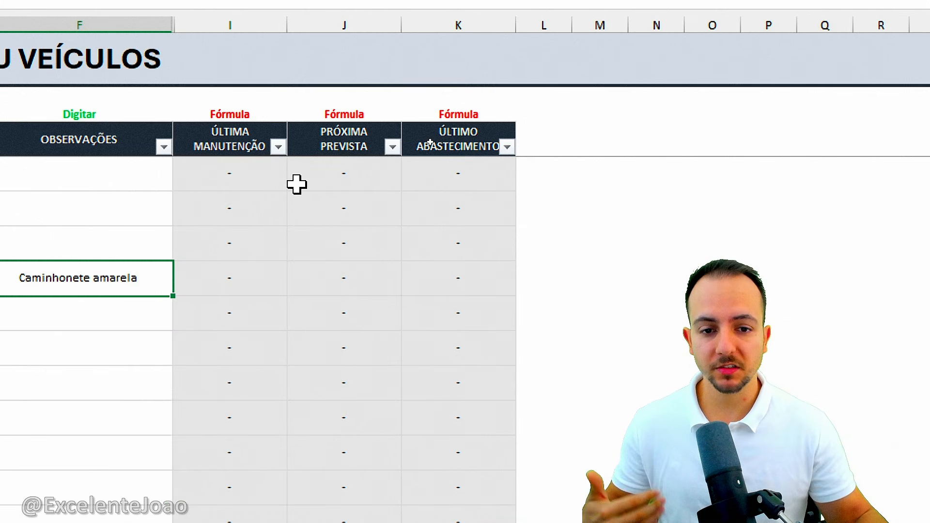
{"action": "mouse_move", "coordinate": [259, 76]}
{"action": "left_mouse_down"}
{"action": "mouse_move", "coordinate": [200, 86]}
{"action": "mouse_move", "coordinate": [156, 279]}
{"action": "mouse_move", "coordinate": [352, 513]}
{"action": "mouse_move", "coordinate": [545, 97]}
{"action": "mouse_move", "coordinate": [221, 83]}
{"action": "left_mouse_up"}
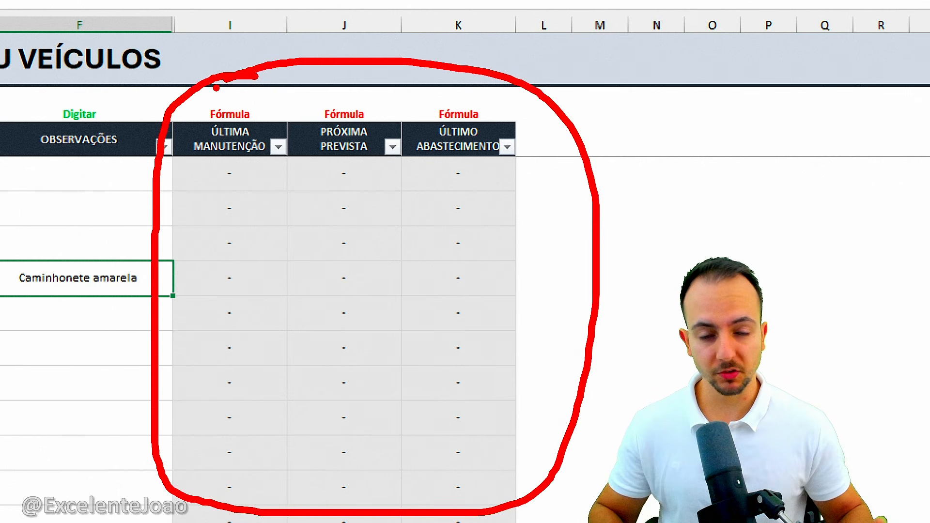
{"action": "key", "text": "Escape"}
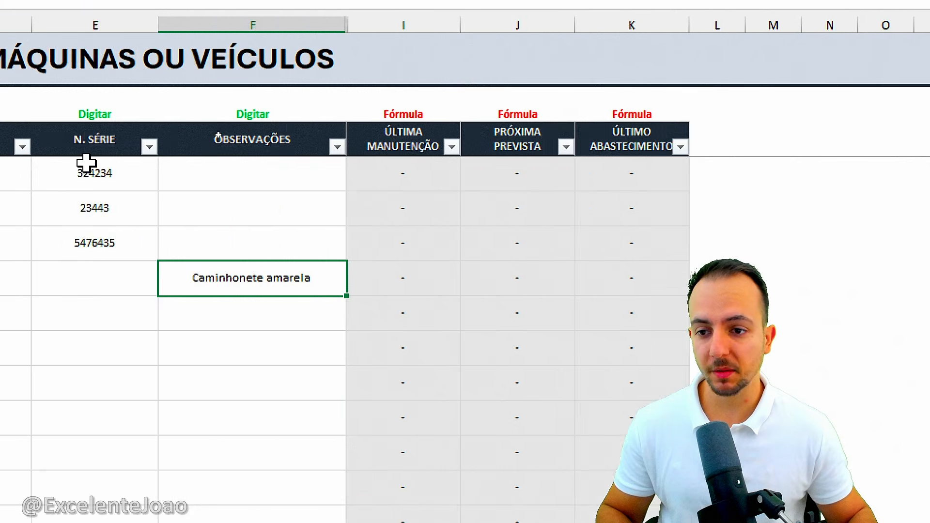
Go through the registered vehicles in rows 8 to 11 one at a time, back up to the brand heading
{"action": "left_click", "coordinate": [7, 166]}
{"action": "left_click", "coordinate": [8, 212]}
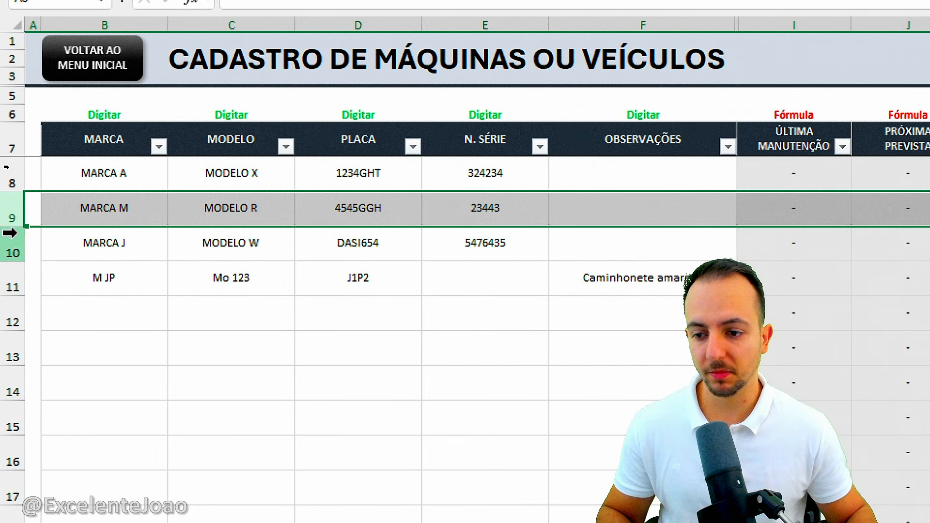
{"action": "left_click", "coordinate": [7, 245]}
{"action": "left_click", "coordinate": [7, 280]}
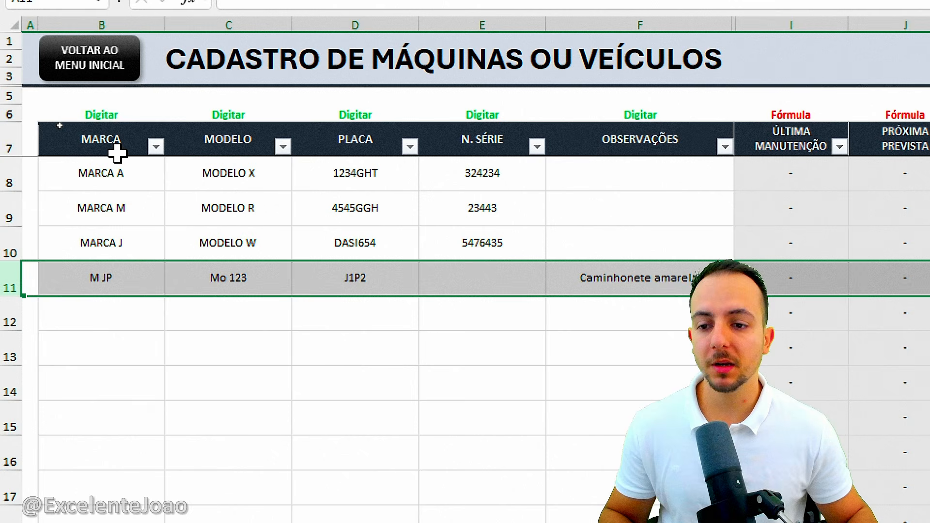
{"action": "left_click", "coordinate": [117, 154]}
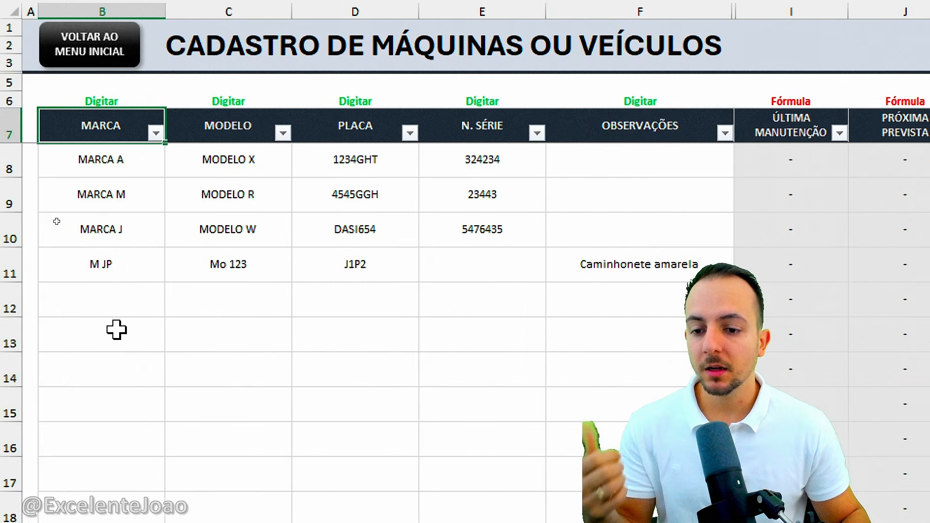
Register a machine in row 12 with brand "Jp", model "Maquina de Corte", no plate and serial number "MC-123"
{"action": "left_click", "coordinate": [82, 309]}
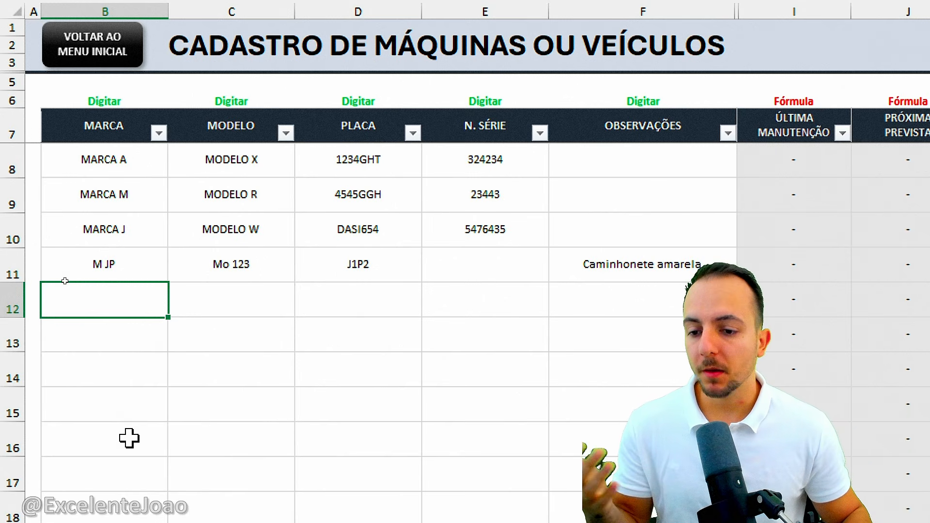
{"action": "left_click", "coordinate": [15, 286]}
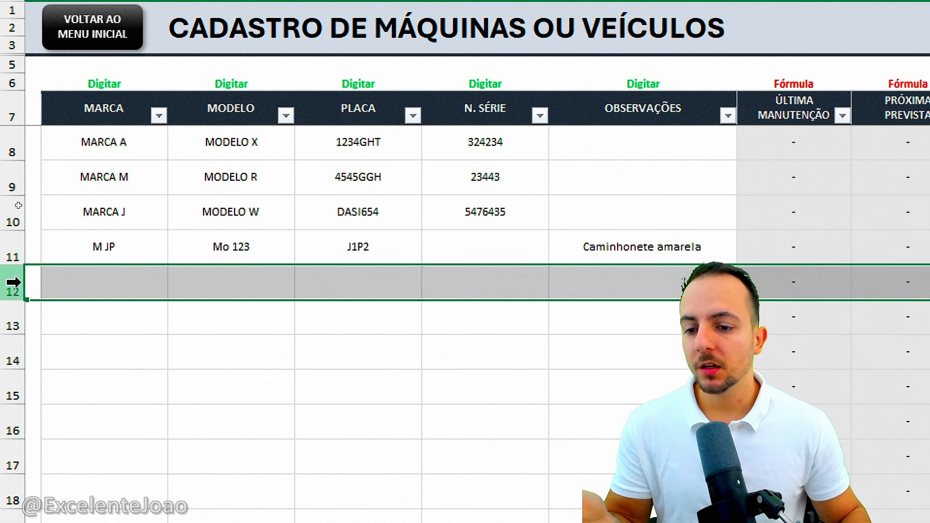
{"action": "left_click", "coordinate": [131, 280]}
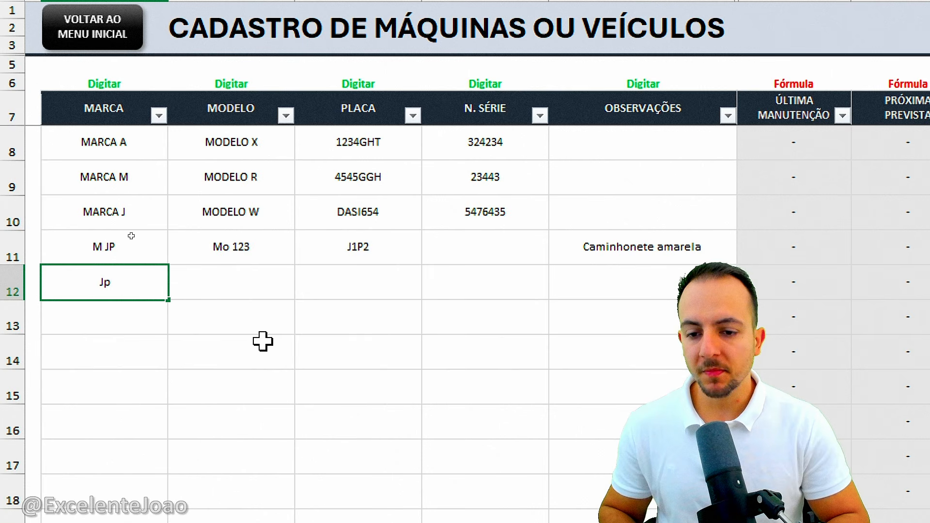
{"action": "key", "text": "Tab"}
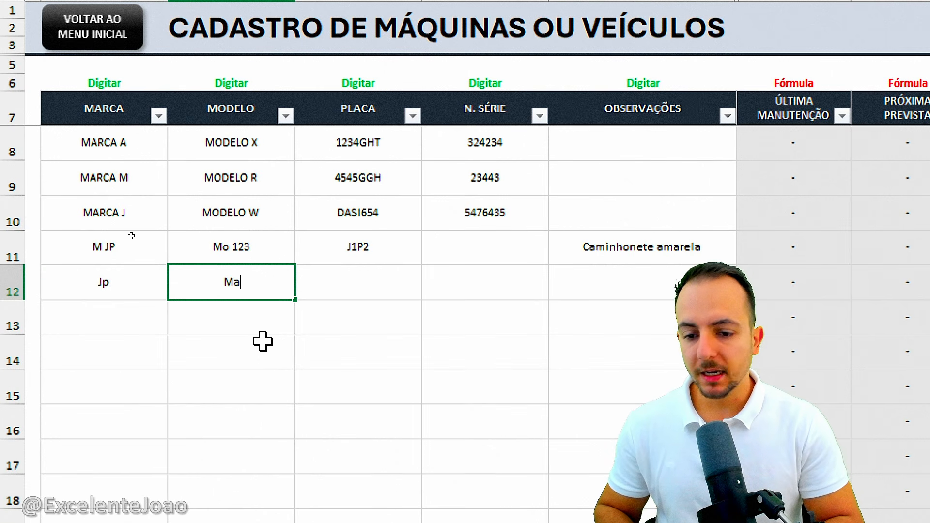
{"action": "type", "text": "Maquina de Corte"}
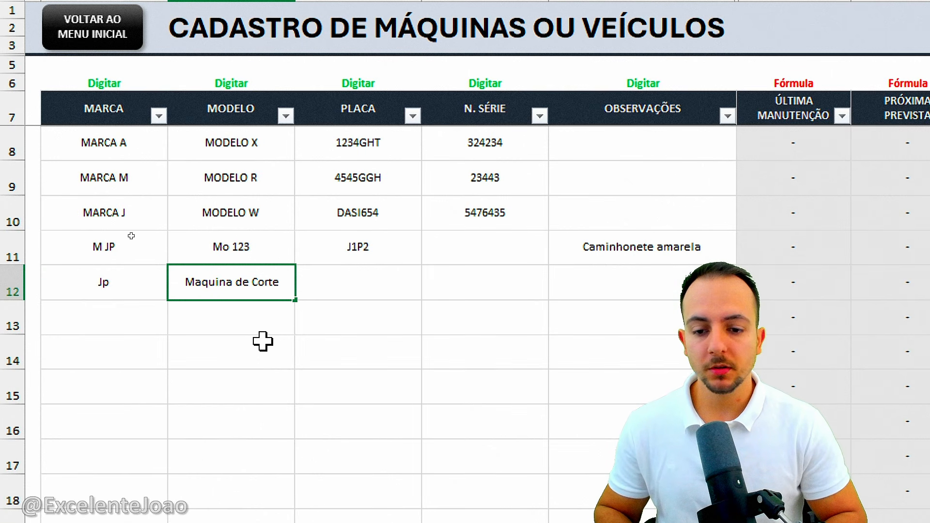
{"action": "key", "text": "Tab"}
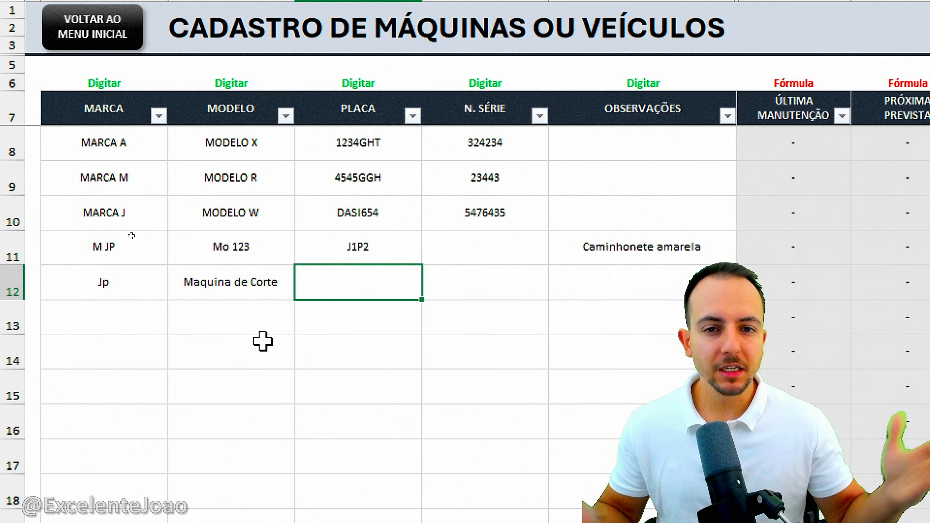
{"action": "key", "text": "Tab"}
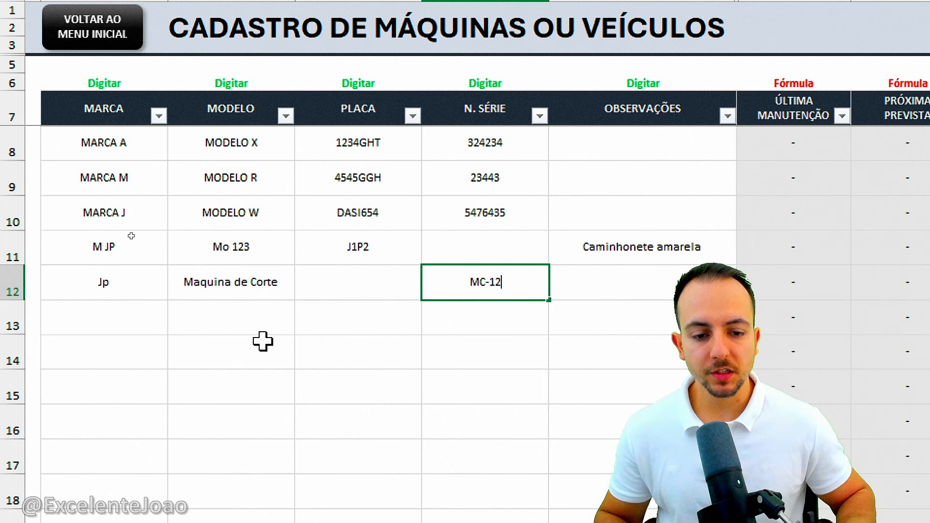
{"action": "type", "text": "MC-123"}
{"action": "key", "text": "Return"}
Enter "Maquina do setor A, noturno" as the observation for the machine in row 12
{"action": "left_click", "coordinate": [592, 285]}
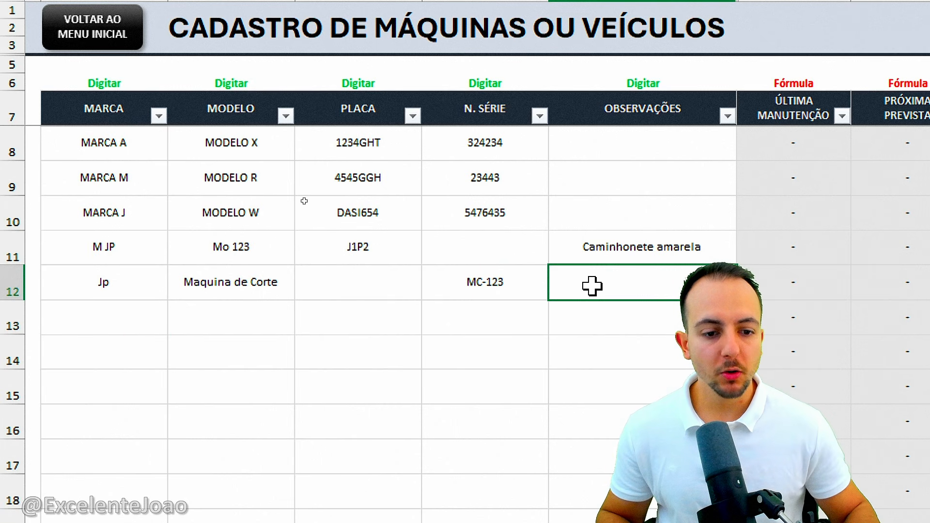
{"action": "scroll", "coordinate": [814, 306], "scroll_direction": "right", "scroll_amount": 3}
{"action": "scroll", "coordinate": [814, 306], "scroll_direction": "right", "scroll_amount": 3}
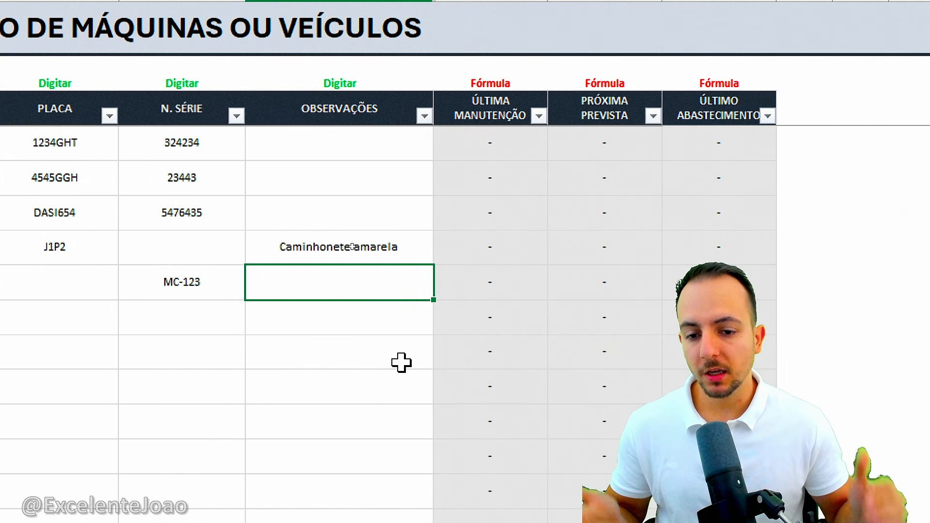
{"action": "type", "text": "Maquina d"}
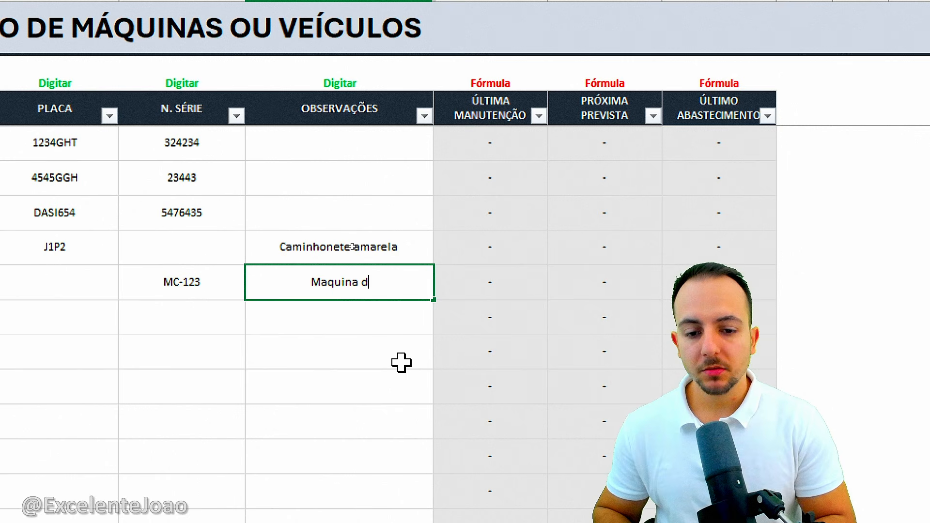
{"action": "type", "text": "o setor A, noturno"}
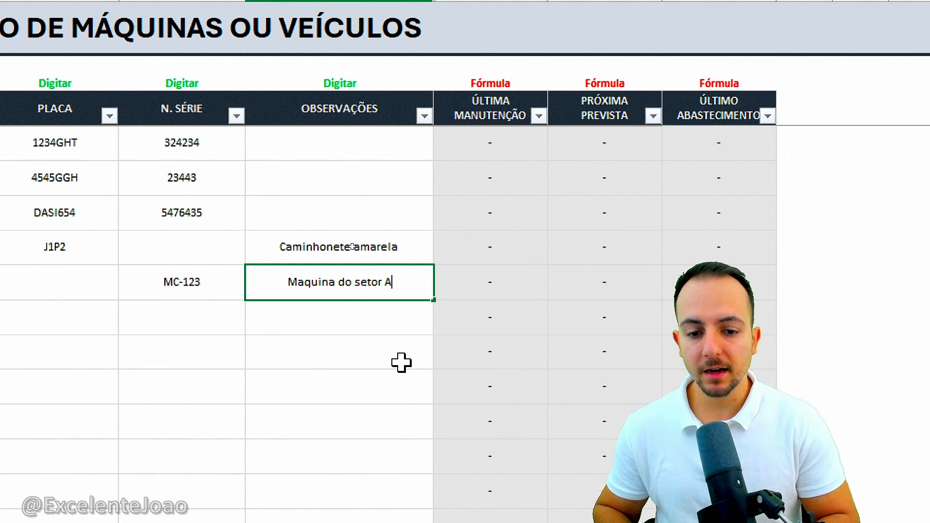
{"action": "key", "text": "Return"}
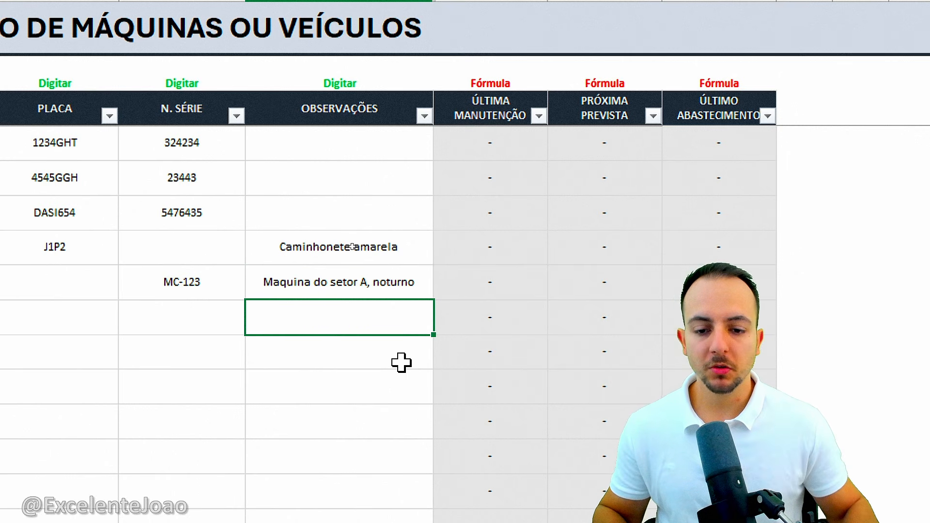
Review the completed machine entry in row 12 together with the observations of the two newest records
{"action": "left_click", "coordinate": [374, 282]}
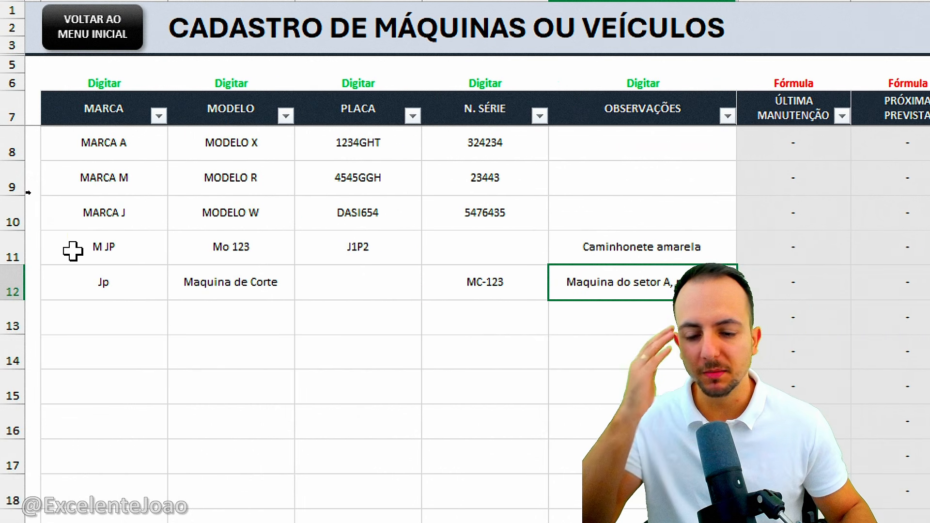
{"action": "left_click", "coordinate": [13, 274]}
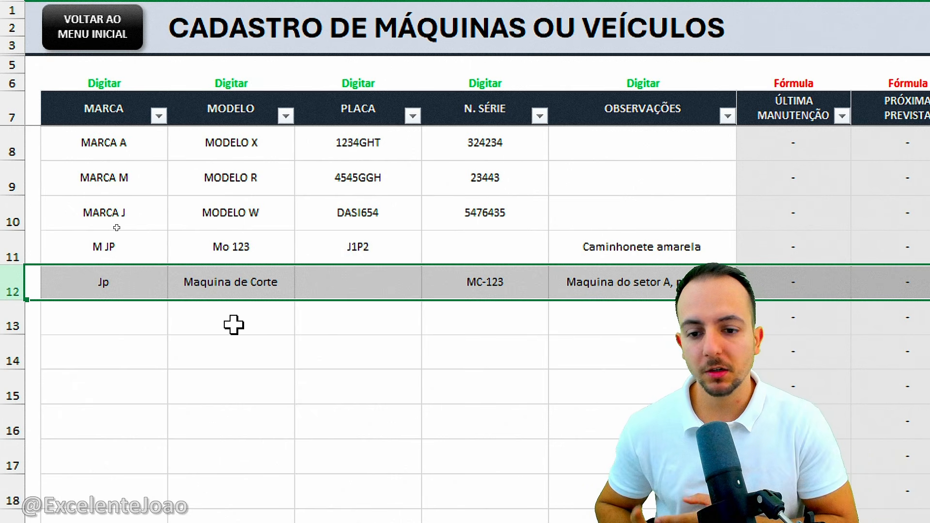
{"action": "left_click_drag", "start_coordinate": [630, 217], "coordinate": [605, 215]}
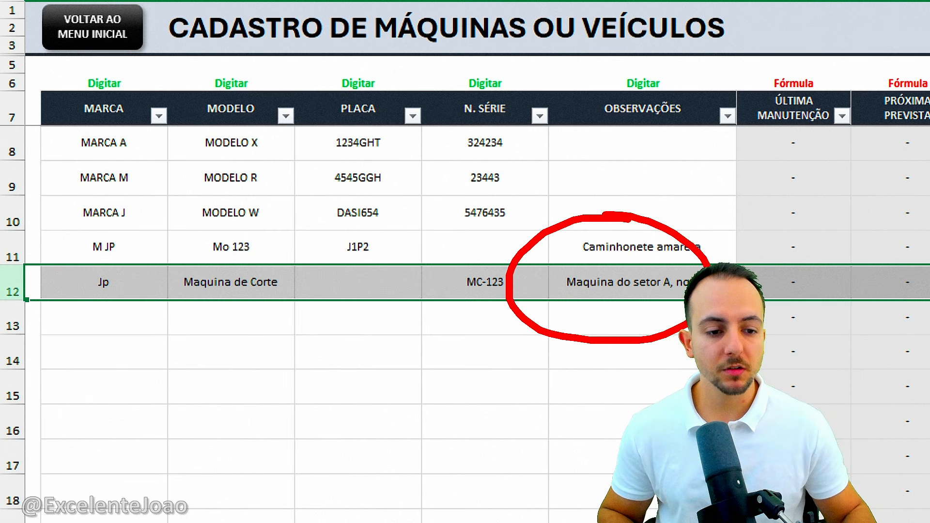
{"action": "key", "text": "Escape"}
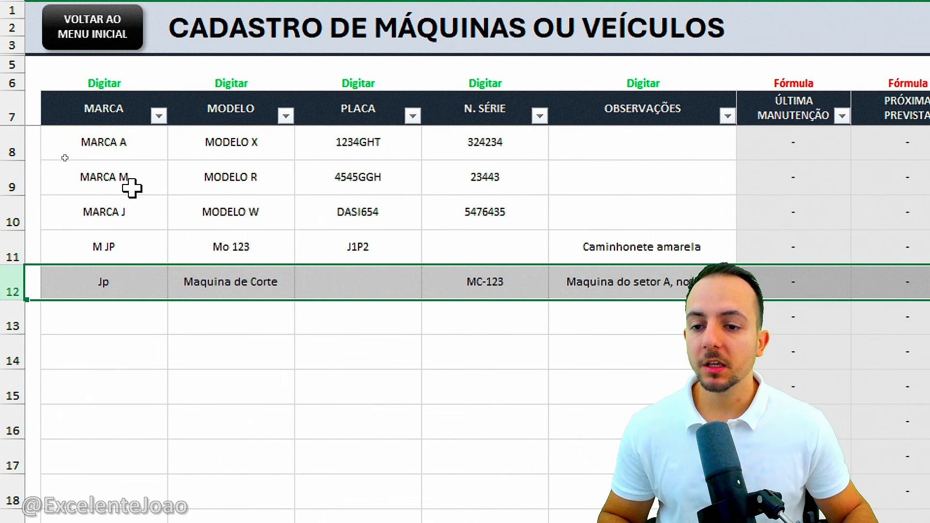
Examine the free registration rows from row 13 down to the end of the formatted table at row 120
{"action": "left_click", "coordinate": [128, 319]}
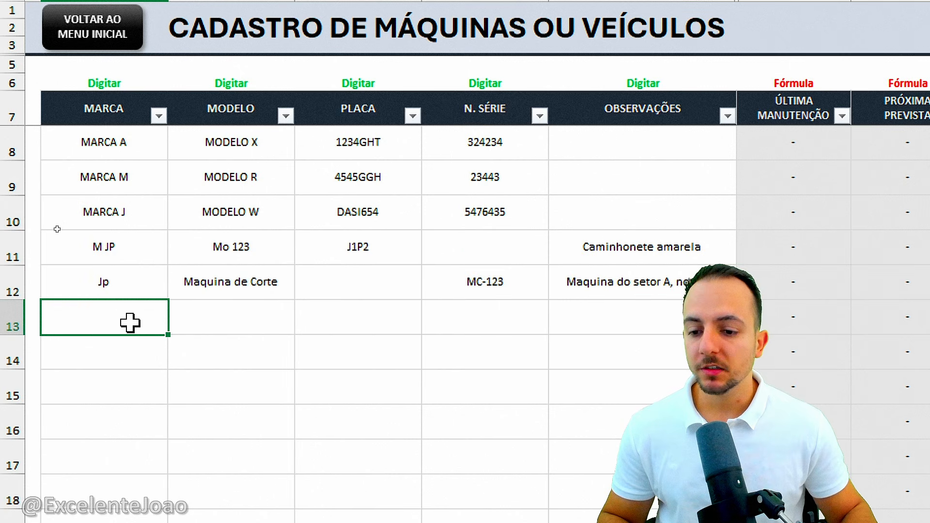
{"action": "left_click", "coordinate": [106, 357]}
{"action": "left_click", "coordinate": [106, 393]}
{"action": "left_click", "coordinate": [106, 425]}
{"action": "left_click", "coordinate": [107, 454]}
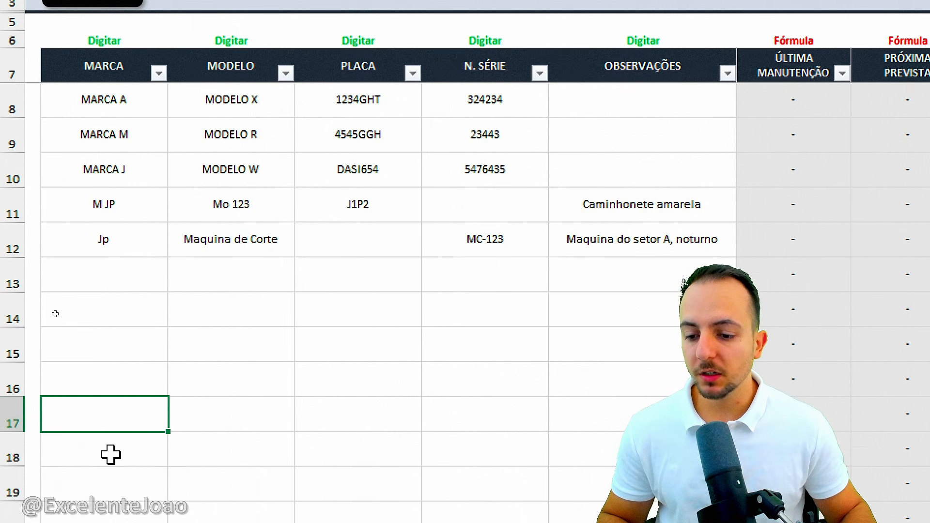
{"action": "left_click", "coordinate": [112, 494]}
{"action": "left_click", "coordinate": [117, 455]}
{"action": "left_click", "coordinate": [121, 476]}
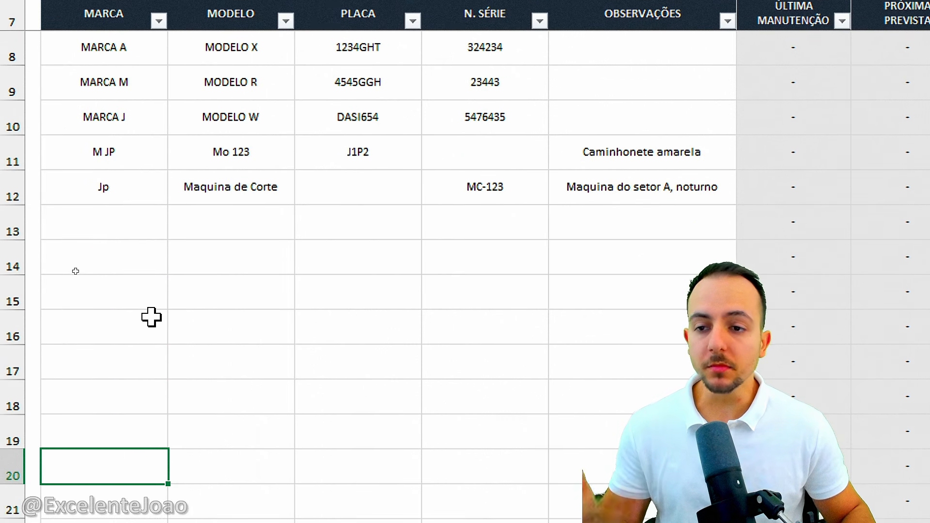
{"action": "scroll", "coordinate": [171, 286], "scroll_direction": "down", "scroll_amount": 1}
{"action": "scroll", "coordinate": [170, 264], "scroll_direction": "down", "scroll_amount": 11}
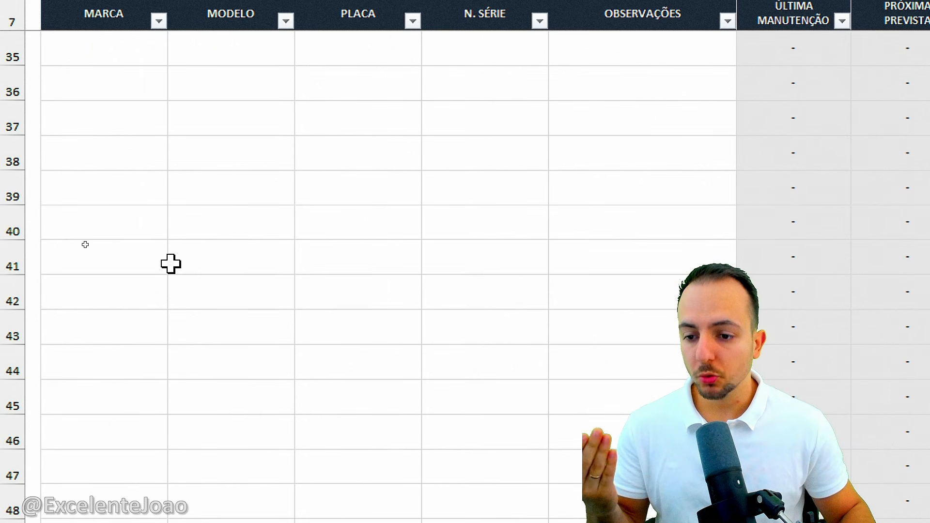
{"action": "scroll", "coordinate": [170, 264], "scroll_direction": "down", "scroll_amount": 3}
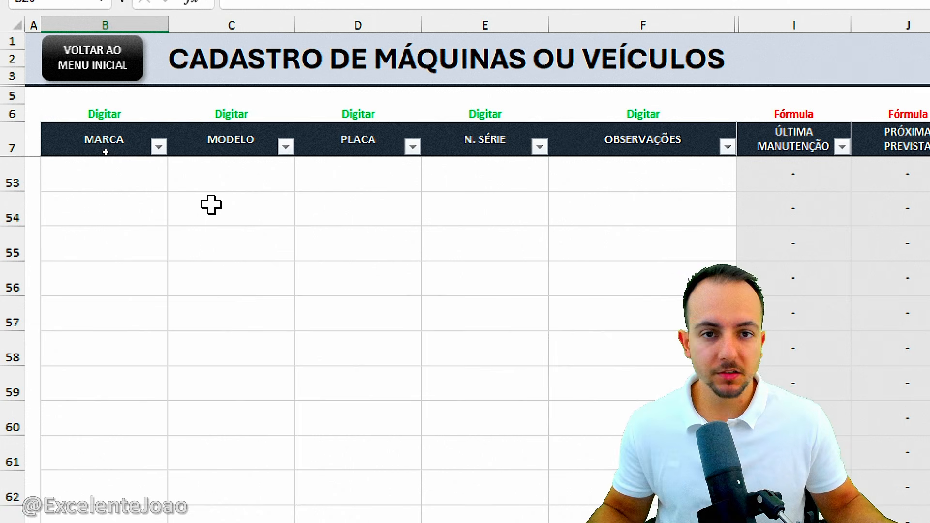
{"action": "scroll", "coordinate": [211, 204], "scroll_direction": "down", "scroll_amount": 20}
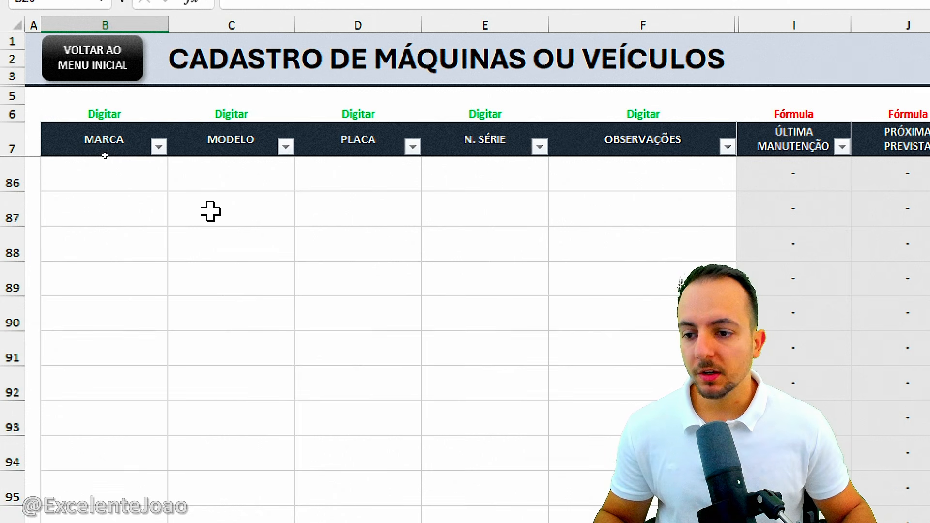
{"action": "scroll", "coordinate": [205, 239], "scroll_direction": "up", "scroll_amount": 3}
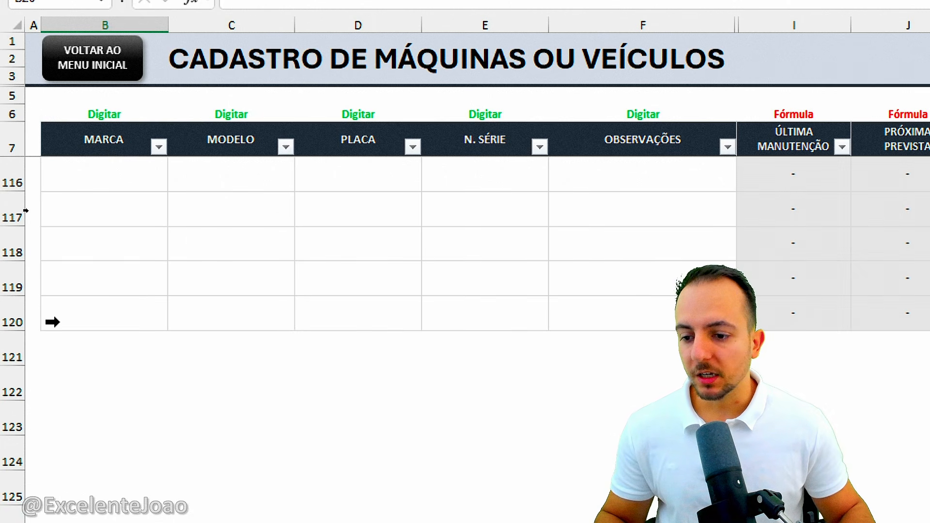
{"action": "left_click", "coordinate": [10, 320]}
{"action": "left_click", "coordinate": [139, 221]}
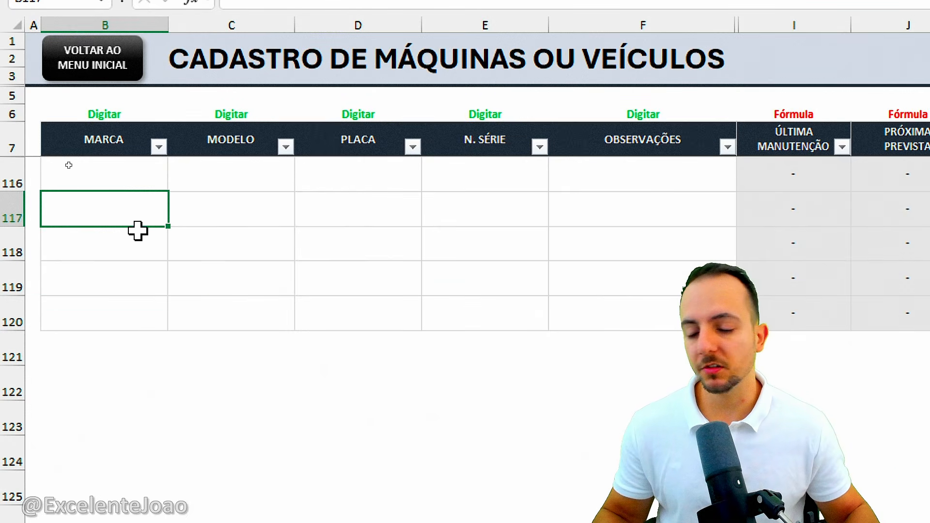
Compare the brand cells in rows 116 to 120 with the unformatted cells B121 and B127 below the table
{"action": "left_click_drag", "start_coordinate": [157, 181], "coordinate": [129, 303]}
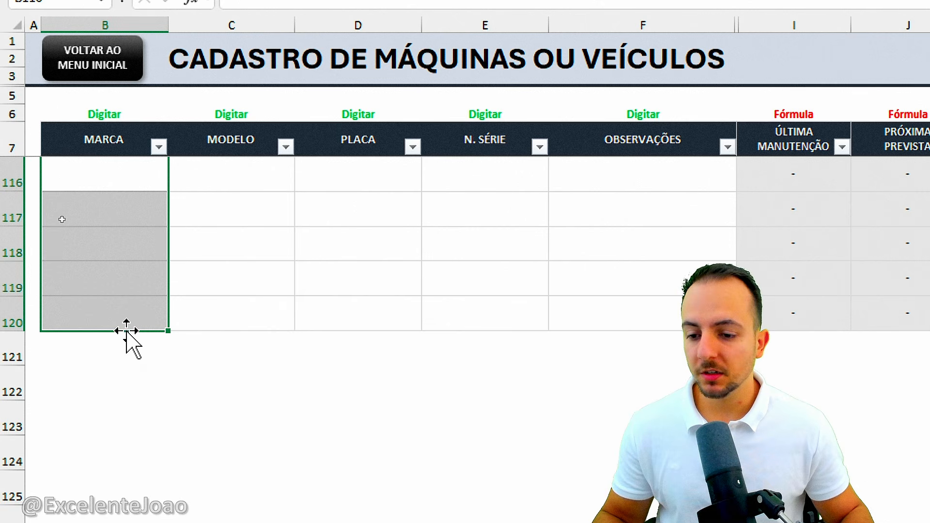
{"action": "left_click", "coordinate": [138, 349]}
{"action": "left_click_drag", "start_coordinate": [148, 364], "coordinate": [222, 422]}
{"action": "left_click_drag", "start_coordinate": [132, 383], "coordinate": [115, 372]}
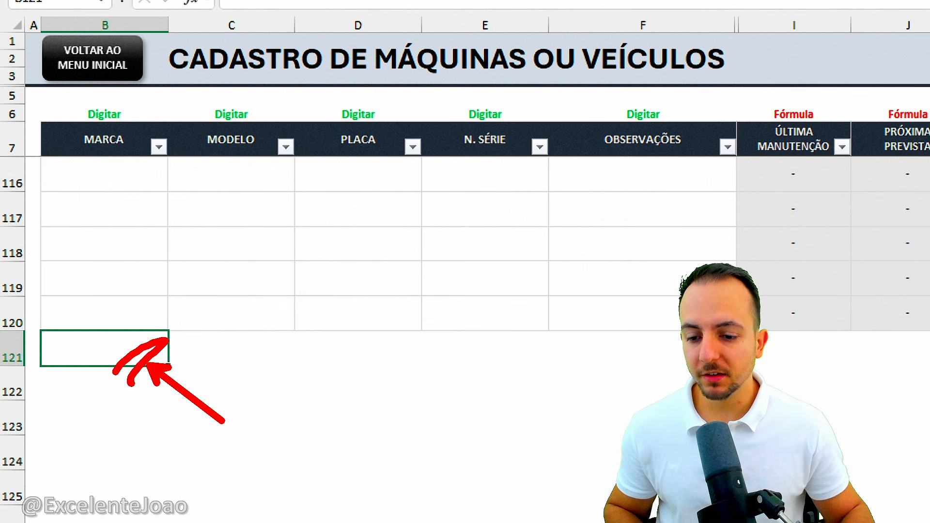
{"action": "scroll", "coordinate": [135, 452], "scroll_direction": "down", "scroll_amount": 2}
{"action": "left_click", "coordinate": [118, 327]}
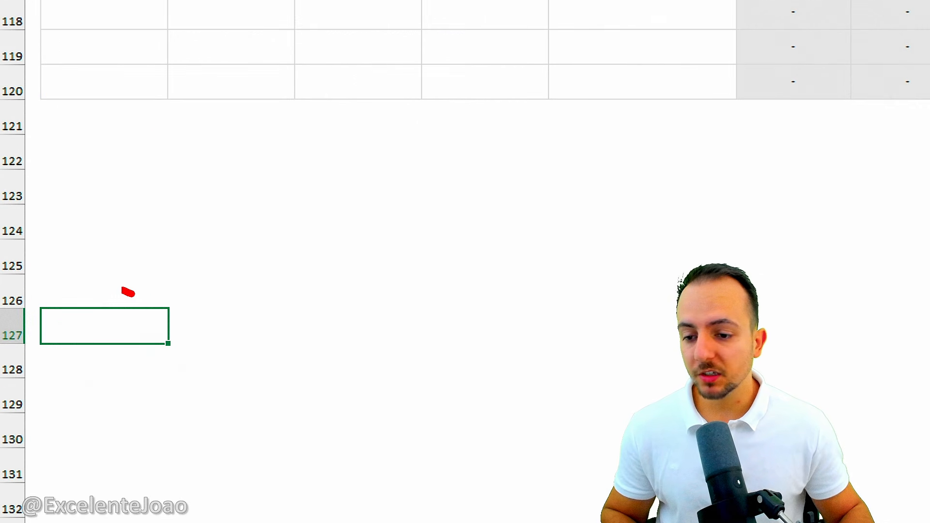
{"action": "mouse_move", "coordinate": [127, 292]}
{"action": "left_mouse_down"}
{"action": "mouse_move", "coordinate": [214, 315]}
{"action": "mouse_move", "coordinate": [115, 295]}
{"action": "left_mouse_up"}
{"action": "left_click_drag", "start_coordinate": [308, 396], "coordinate": [219, 358]}
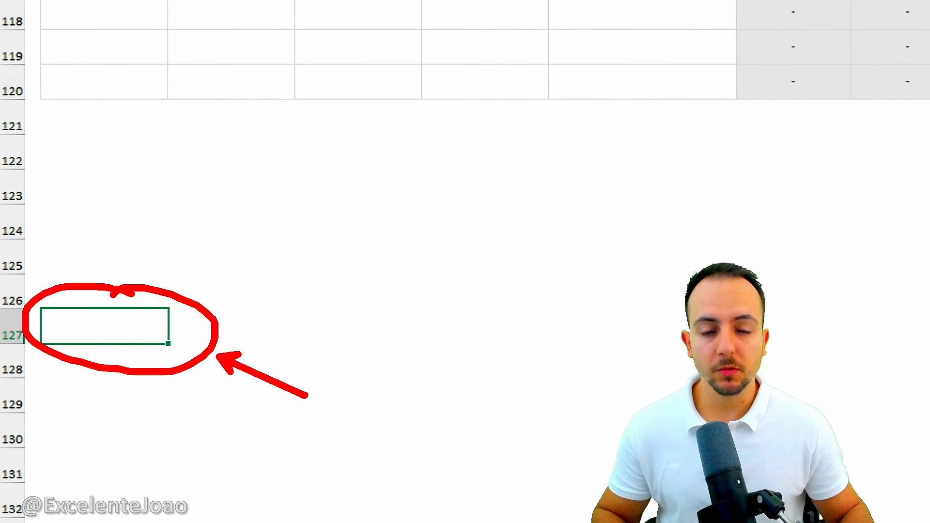
{"action": "key", "text": "Escape"}
{"action": "left_click", "coordinate": [94, 114]}
{"action": "left_click_drag", "start_coordinate": [92, 115], "coordinate": [79, 114]}
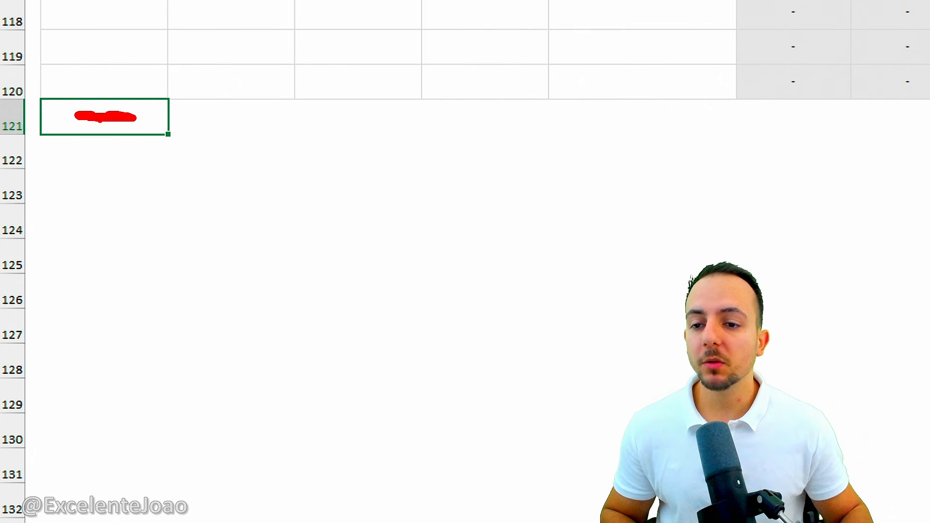
{"action": "key", "text": "Escape"}
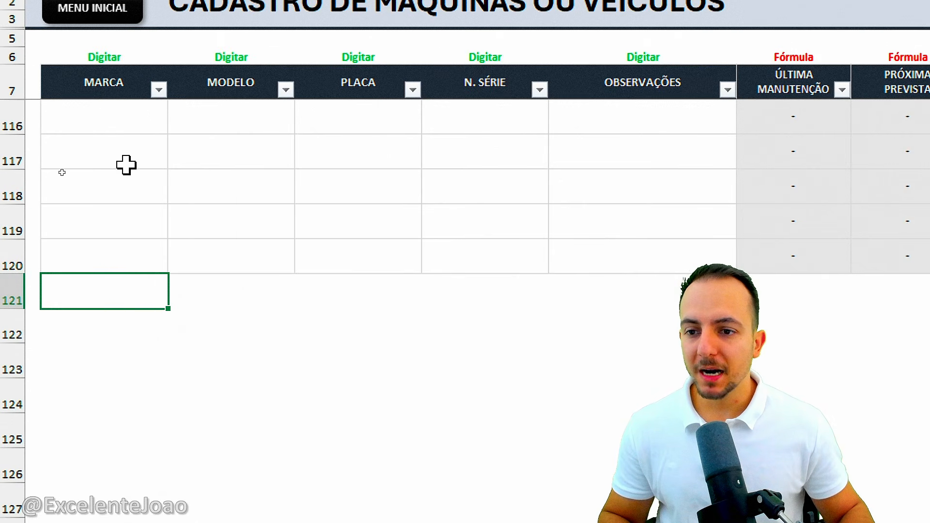
Enter "Maquina Furadeira" as the model in row 121, directly below the table's last row
{"action": "left_click", "coordinate": [245, 304]}
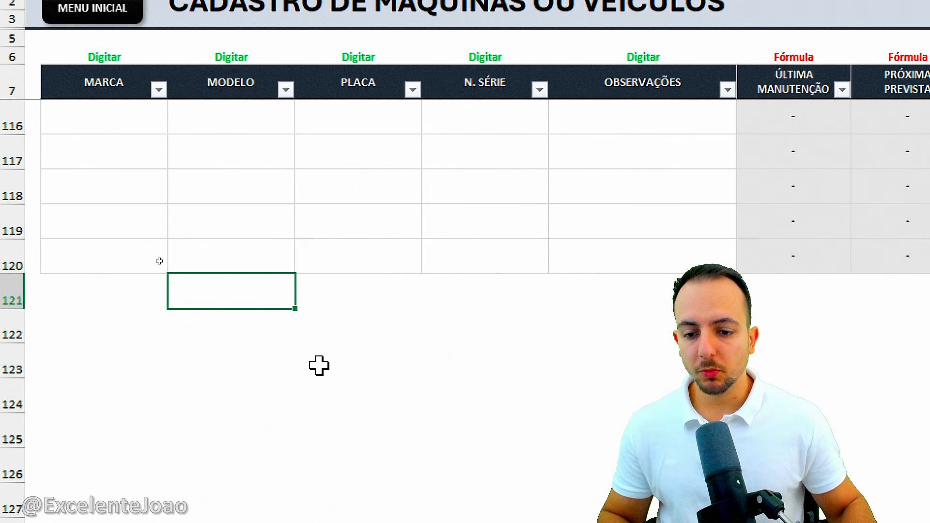
{"action": "type", "text": "Ma"}
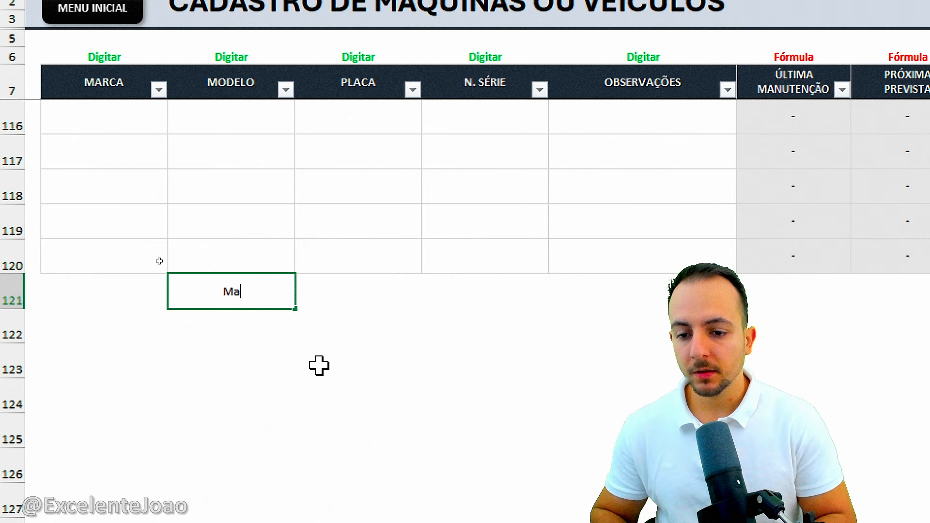
{"action": "type", "text": "quina Furadeira"}
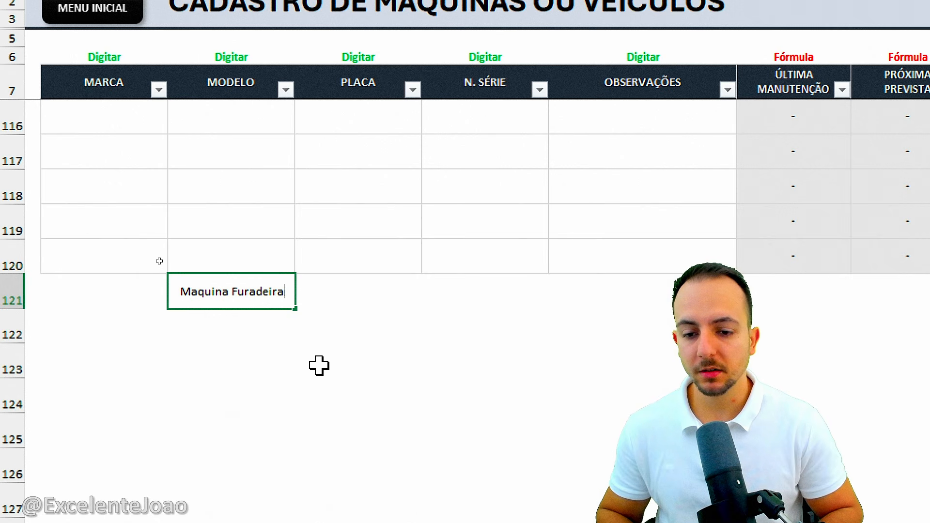
{"action": "key", "text": "Return"}
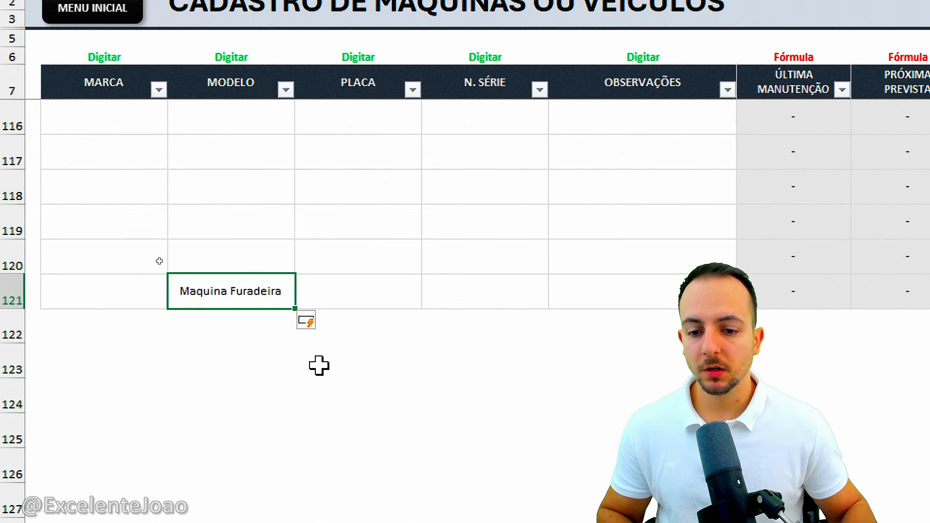
{"action": "left_click", "coordinate": [319, 366]}
Examine the table formatting and the maintenance and refuelling formula columns of row 121, along with the empty row beneath it
{"action": "left_click_drag", "start_coordinate": [78, 312], "coordinate": [823, 320]}
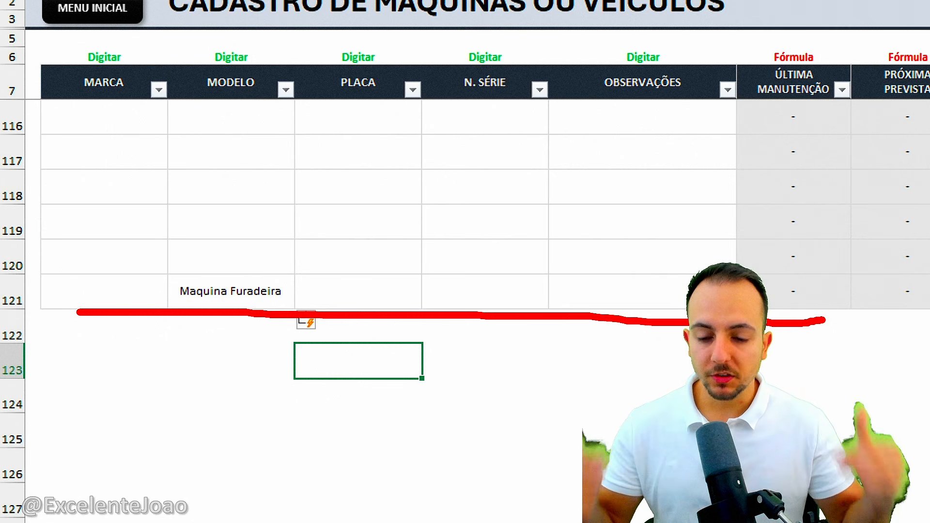
{"action": "key", "text": "Escape"}
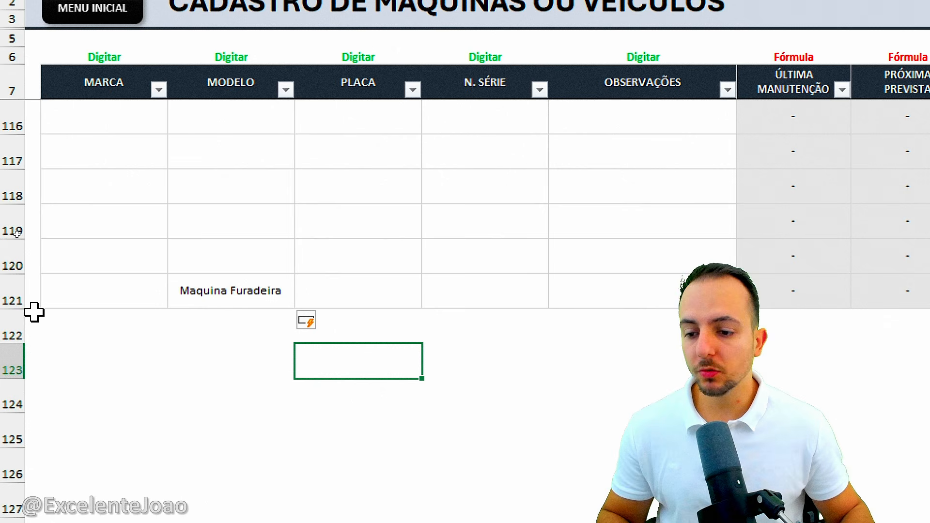
{"action": "left_click", "coordinate": [6, 324]}
{"action": "left_click", "coordinate": [95, 325]}
{"action": "left_click", "coordinate": [399, 327]}
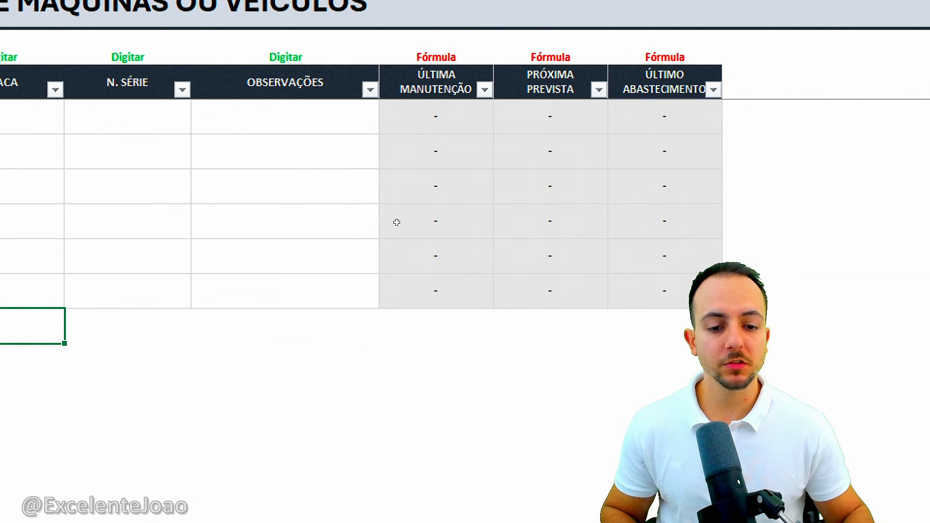
{"action": "mouse_move", "coordinate": [473, 276]}
{"action": "left_mouse_down"}
{"action": "mouse_move", "coordinate": [439, 317]}
{"action": "mouse_move", "coordinate": [424, 277]}
{"action": "left_mouse_up"}
{"action": "mouse_move", "coordinate": [548, 280]}
{"action": "left_mouse_down"}
{"action": "mouse_move", "coordinate": [510, 279]}
{"action": "mouse_move", "coordinate": [517, 284]}
{"action": "left_mouse_up"}
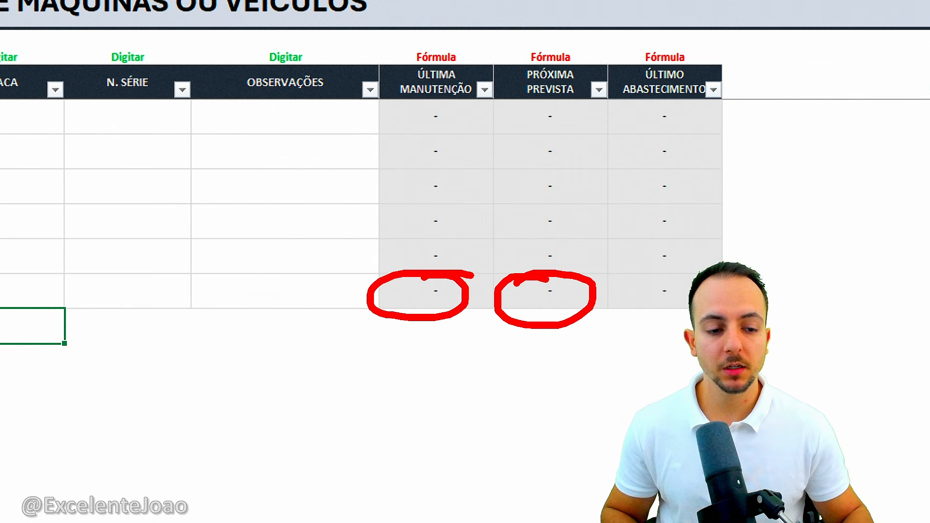
{"action": "left_click_drag", "start_coordinate": [683, 269], "coordinate": [633, 268]}
{"action": "key", "text": "Escape"}
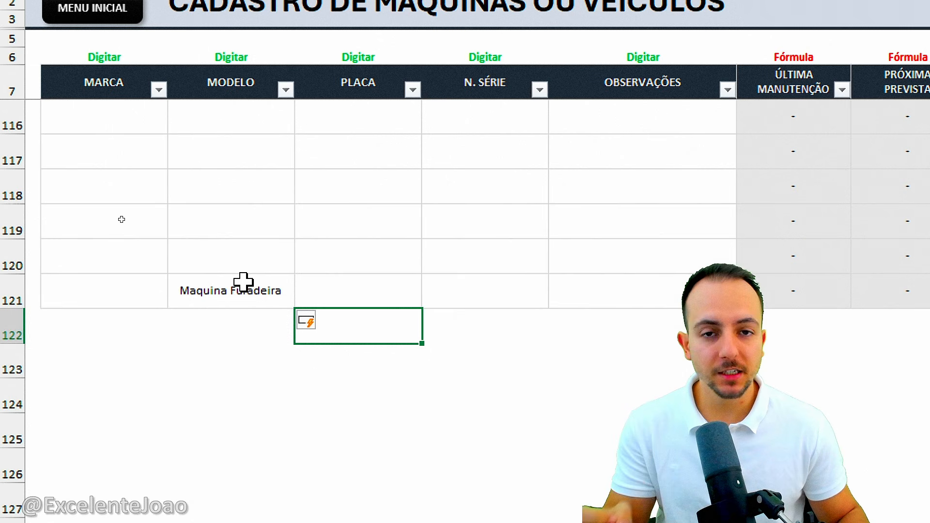
{"action": "mouse_move", "coordinate": [243, 232]}
{"action": "left_mouse_down"}
{"action": "mouse_move", "coordinate": [298, 296]}
{"action": "mouse_move", "coordinate": [153, 246]}
{"action": "left_mouse_up"}
{"action": "key", "text": "Escape"}
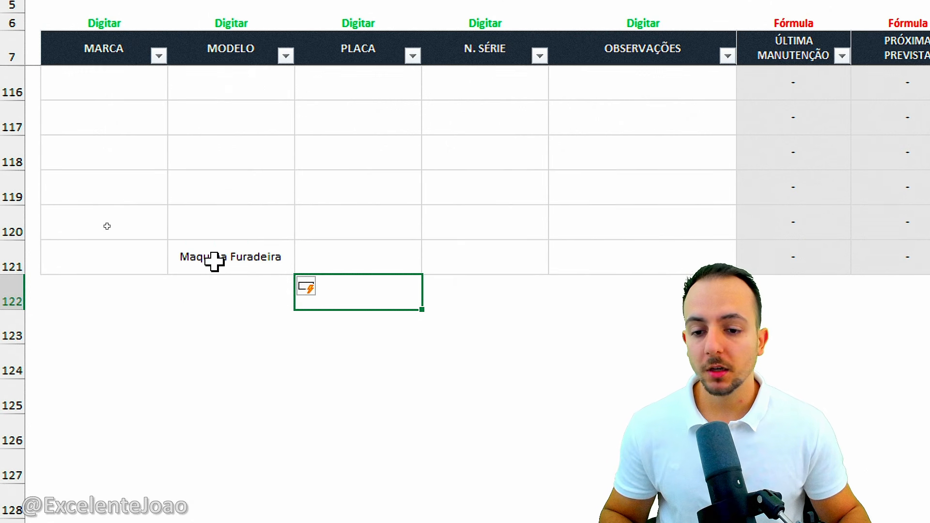
Delete the "Maquina Furadeira" table row at row 121
{"action": "left_click", "coordinate": [214, 260]}
{"action": "right_click", "coordinate": [229, 269]}
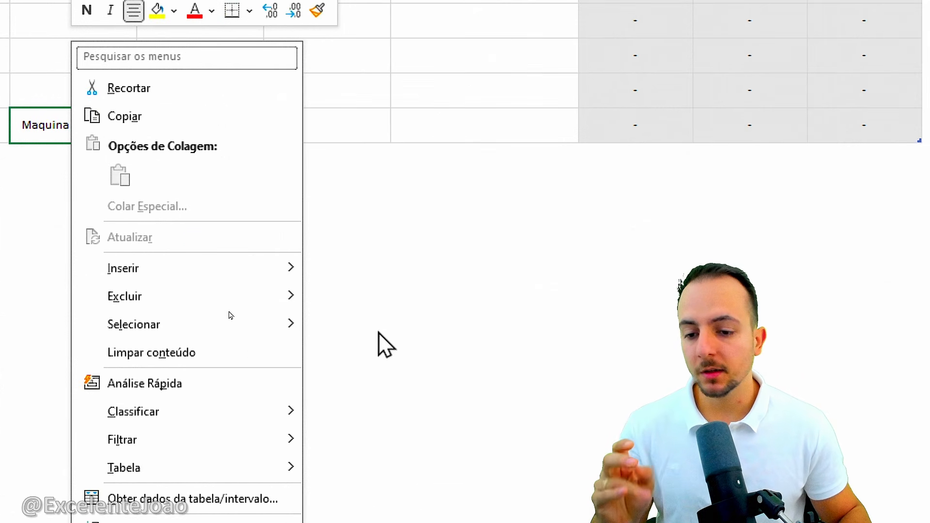
{"action": "mouse_move", "coordinate": [249, 297]}
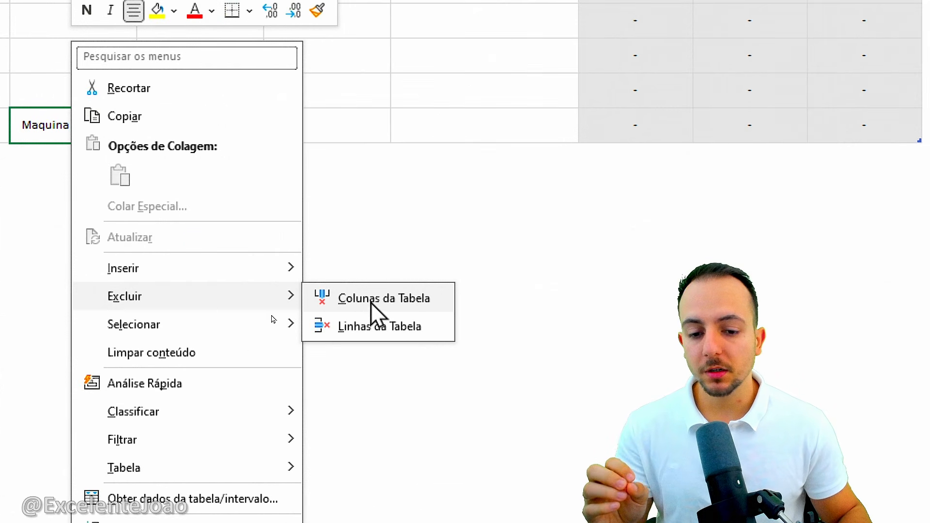
{"action": "left_click", "coordinate": [408, 328]}
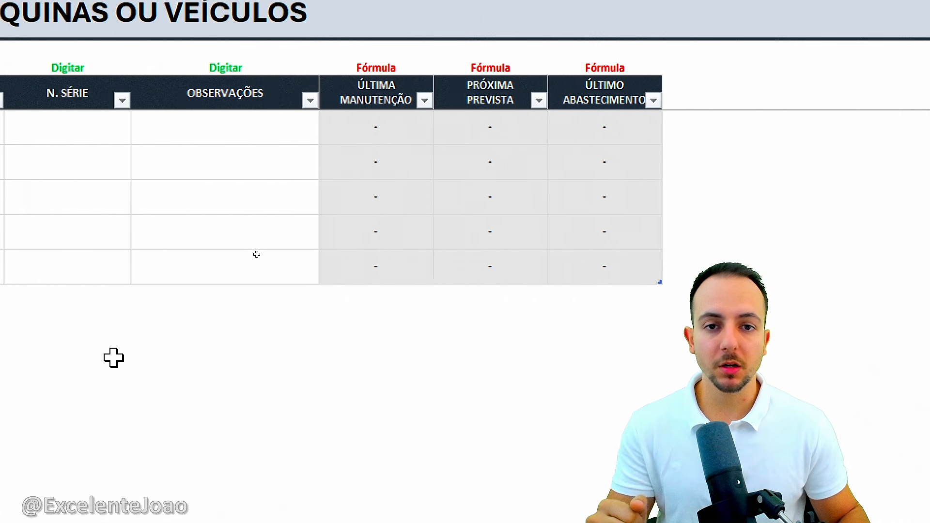
Return to the registered records and check the options for inserting table columns or rows at cell C14
{"action": "scroll", "coordinate": [113, 311], "scroll_direction": "up", "scroll_amount": 6}
{"action": "scroll", "coordinate": [114, 309], "scroll_direction": "up", "scroll_amount": 17}
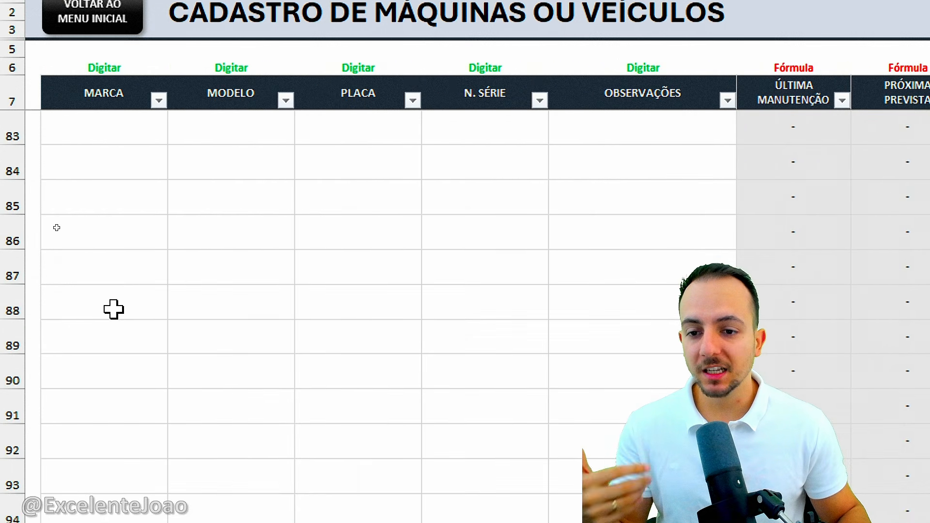
{"action": "scroll", "coordinate": [114, 307], "scroll_direction": "up", "scroll_amount": 6}
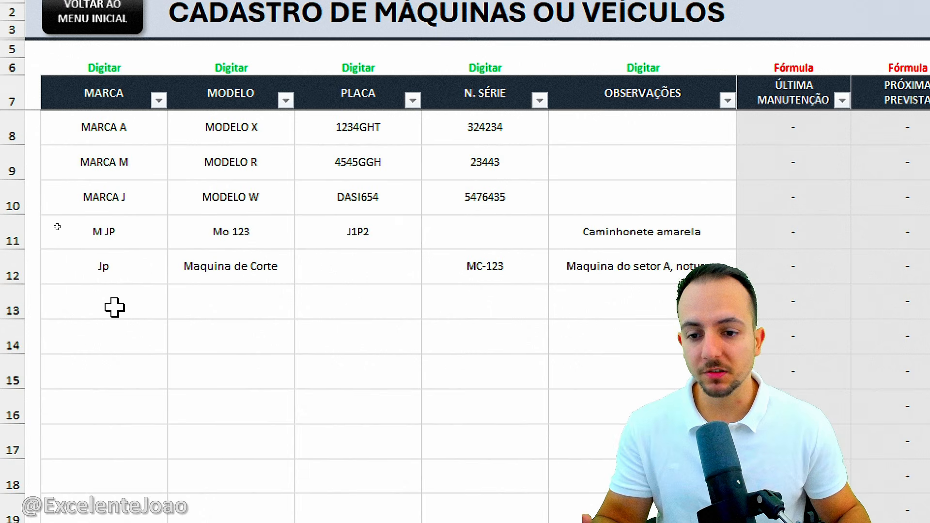
{"action": "left_click_drag", "start_coordinate": [213, 334], "coordinate": [239, 344]}
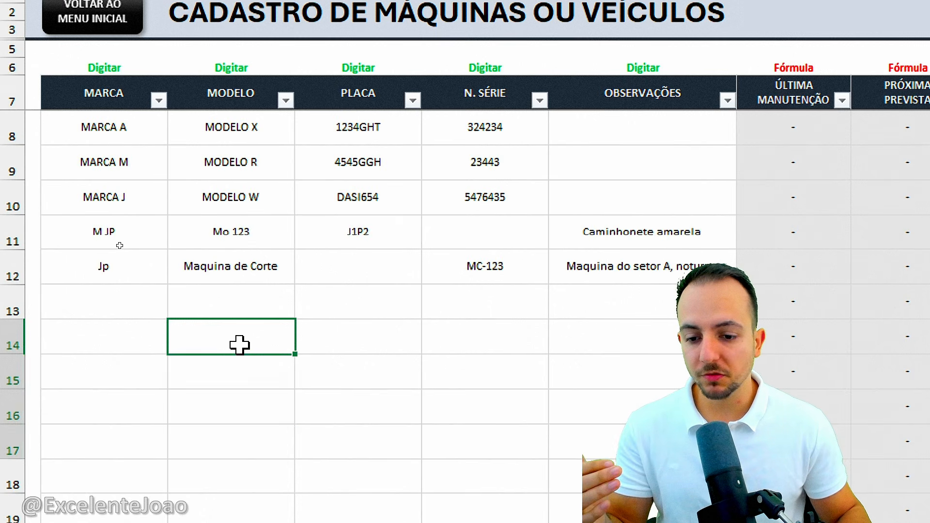
{"action": "right_click", "coordinate": [240, 345]}
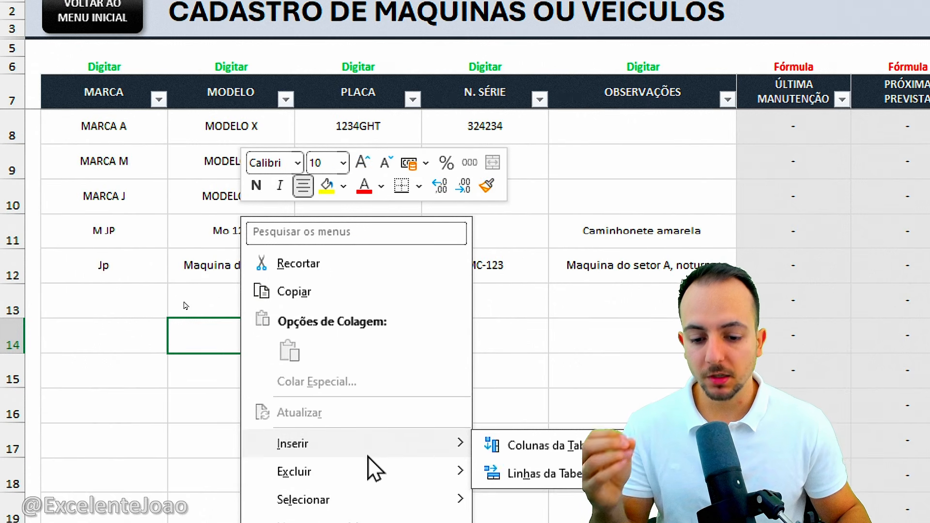
{"action": "mouse_move", "coordinate": [431, 474]}
{"action": "left_click", "coordinate": [551, 453]}
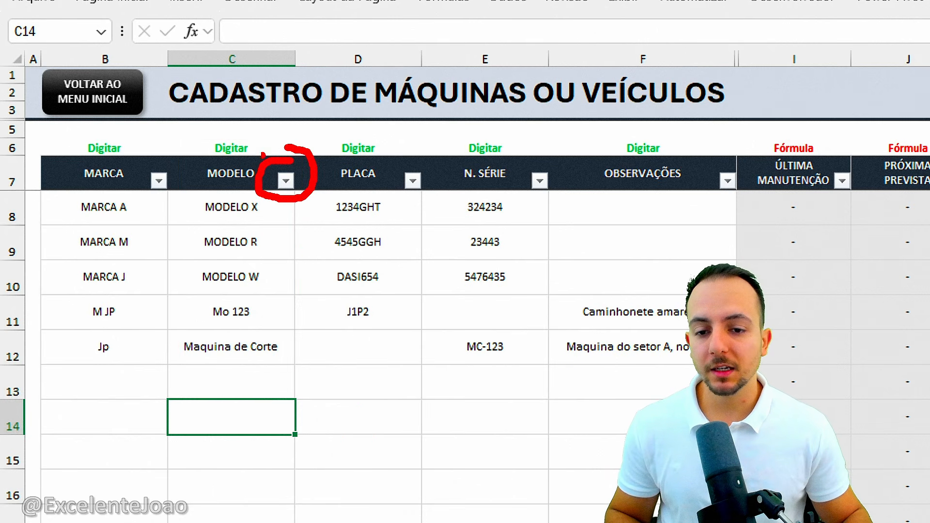
Sort the records by MODELO from A to Z and review the model order in cells C8 to C12
{"action": "left_click", "coordinate": [287, 182]}
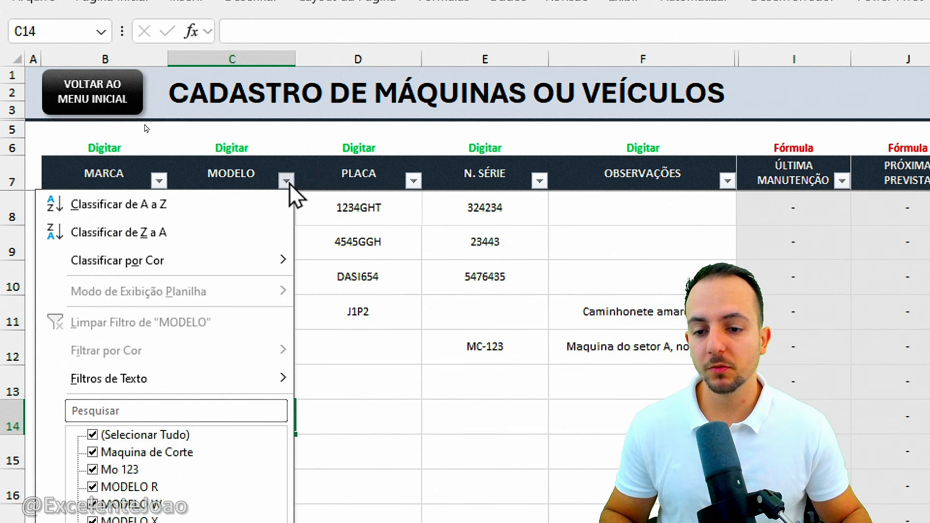
{"action": "left_click", "coordinate": [186, 205]}
{"action": "left_click", "coordinate": [240, 216]}
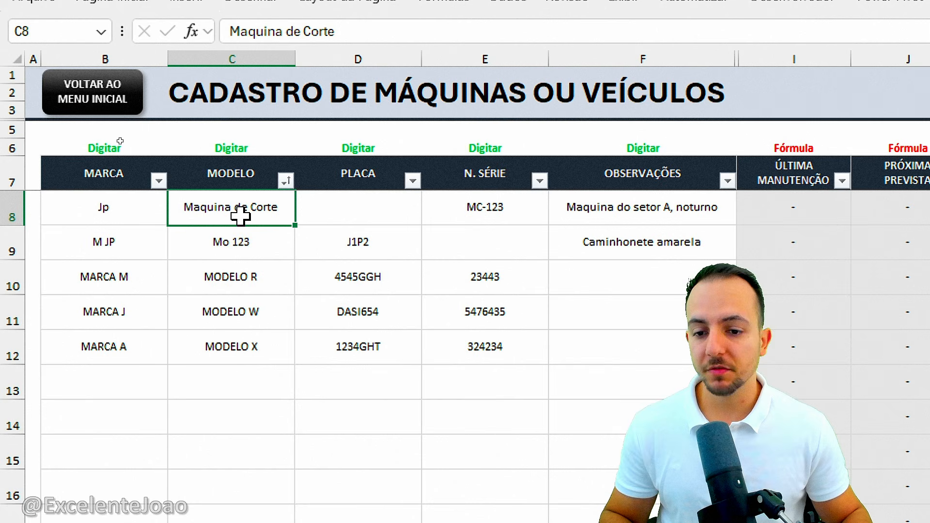
{"action": "left_click", "coordinate": [248, 246]}
{"action": "left_click", "coordinate": [247, 272]}
{"action": "left_click", "coordinate": [245, 301]}
{"action": "left_click", "coordinate": [235, 336]}
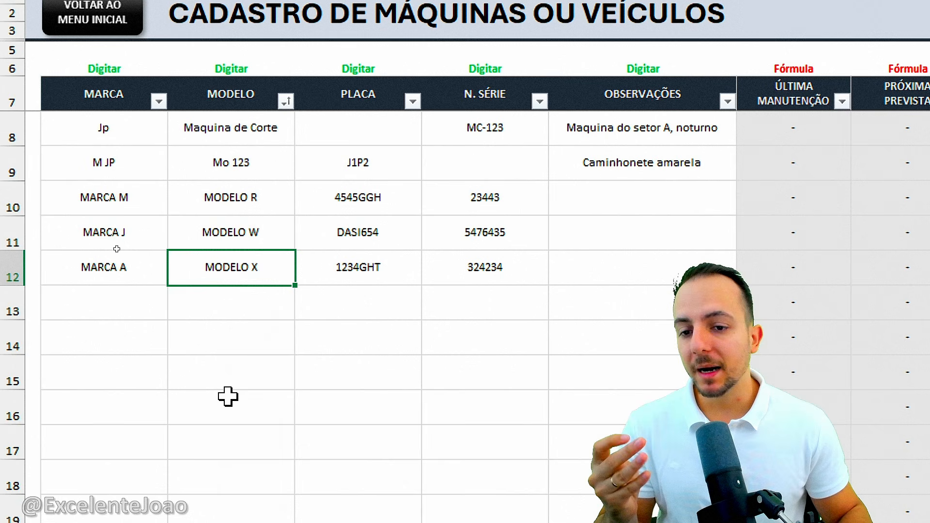
Compare the record in row 8 with the free rows 13 to 15 below the sorted models
{"action": "left_click", "coordinate": [248, 370]}
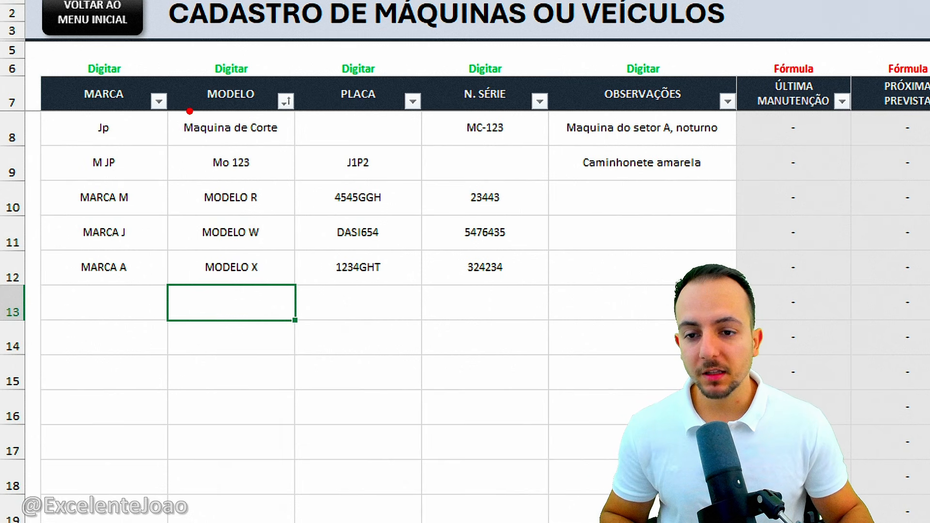
{"action": "left_click_drag", "start_coordinate": [190, 111], "coordinate": [220, 115]}
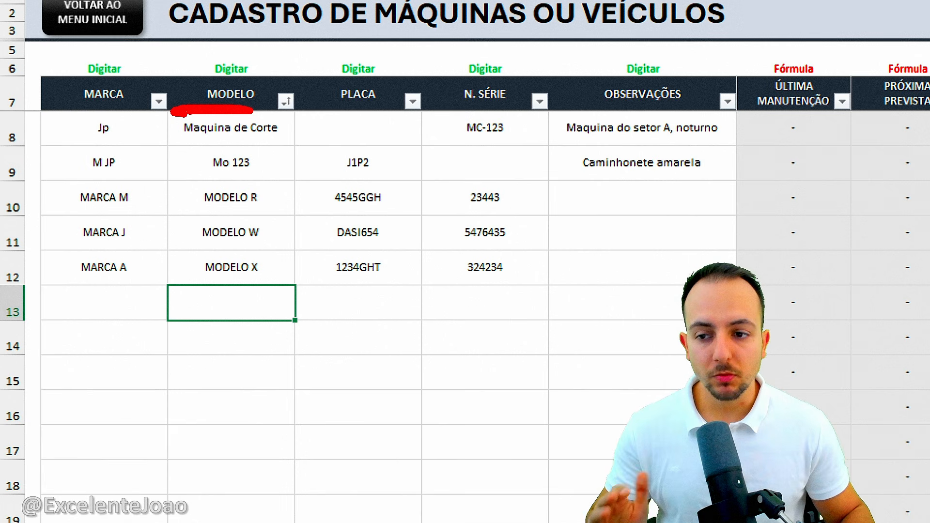
{"action": "left_click", "coordinate": [4, 132]}
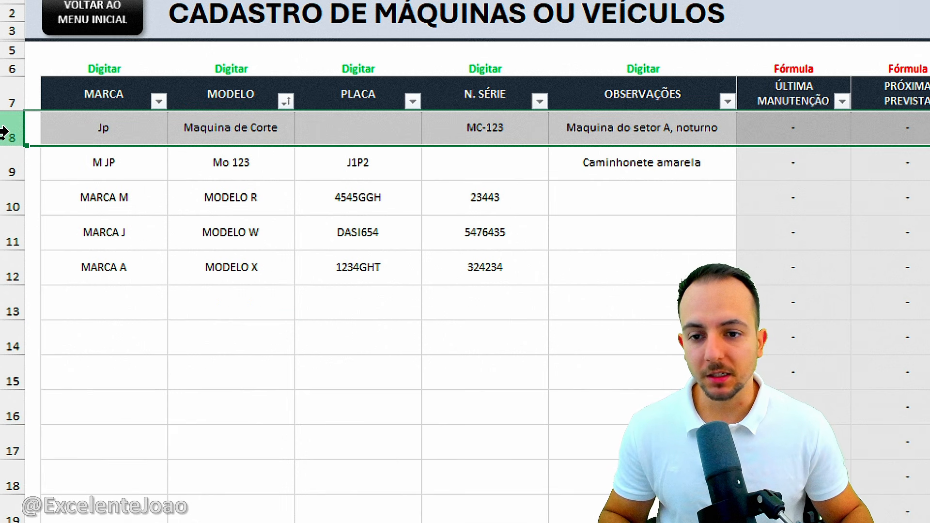
{"action": "left_click", "coordinate": [11, 306]}
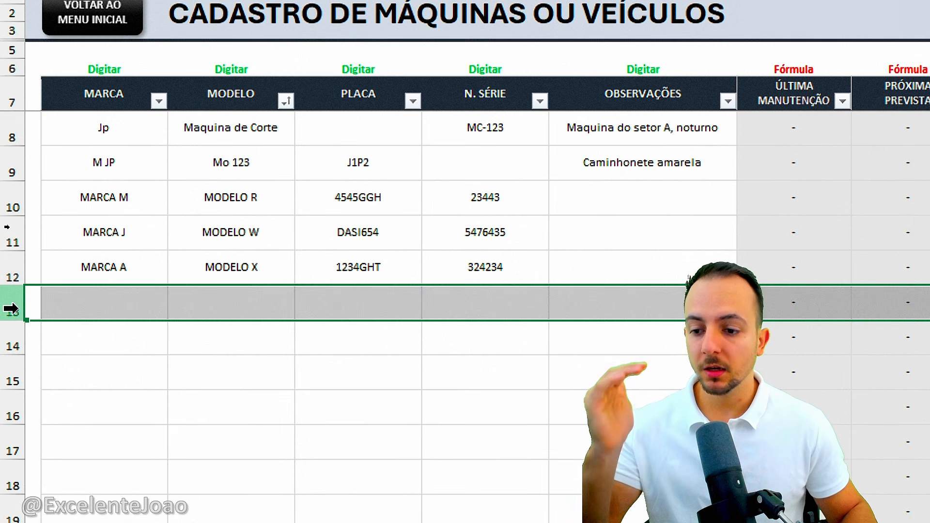
{"action": "left_click", "coordinate": [14, 338]}
{"action": "left_click", "coordinate": [9, 376]}
Enter "Amarela 3" as the model in row 13, correcting its spelling
{"action": "left_click", "coordinate": [200, 307]}
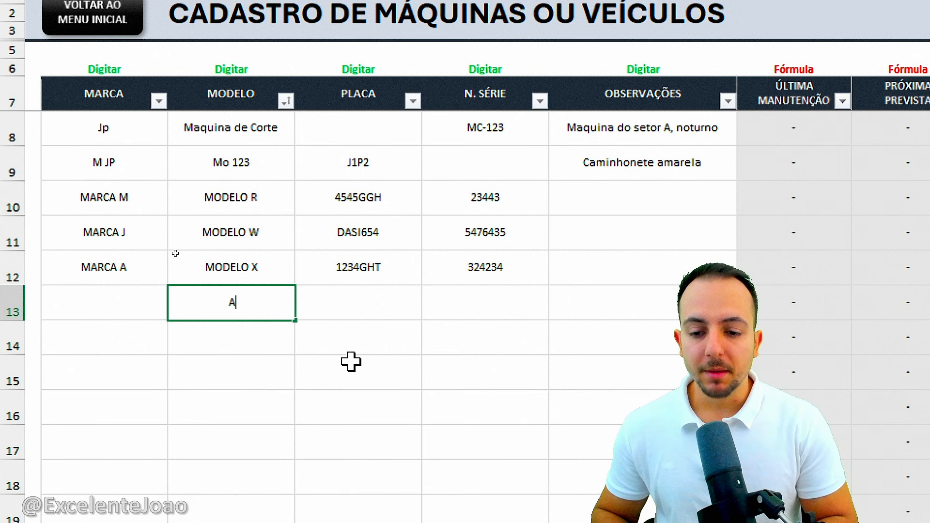
{"action": "key", "text": "F2"}
{"action": "type", "text": "3"}
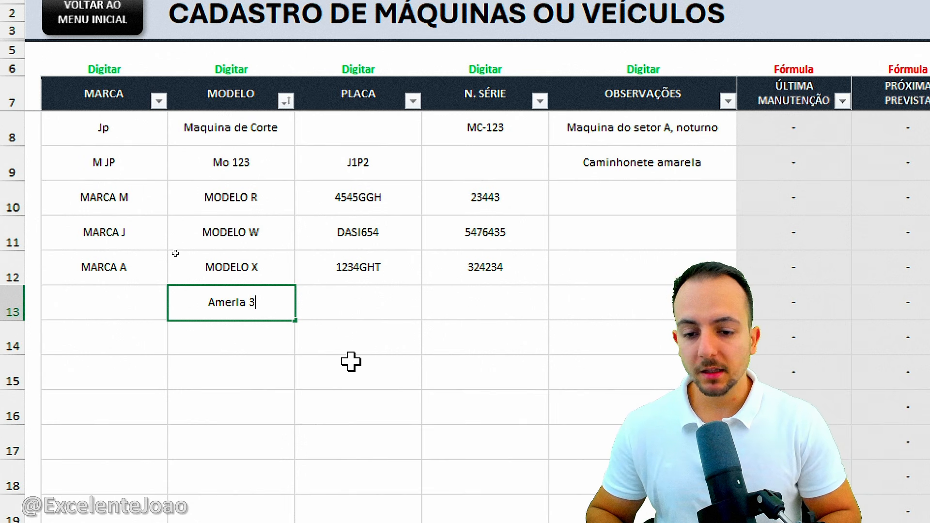
{"action": "key", "text": "Return"}
{"action": "key", "text": "Up"}
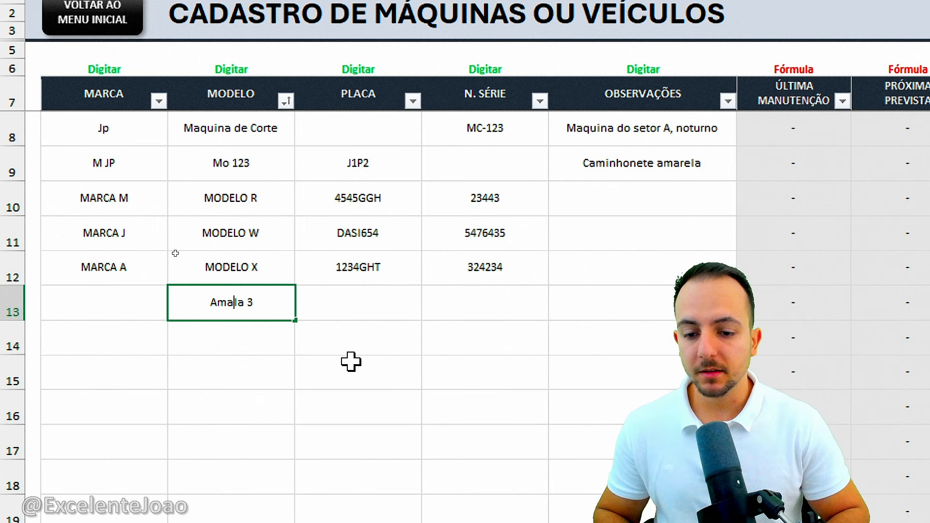
{"action": "type", "text": "re"}
{"action": "key", "text": "Return"}
{"action": "key", "text": "Up"}
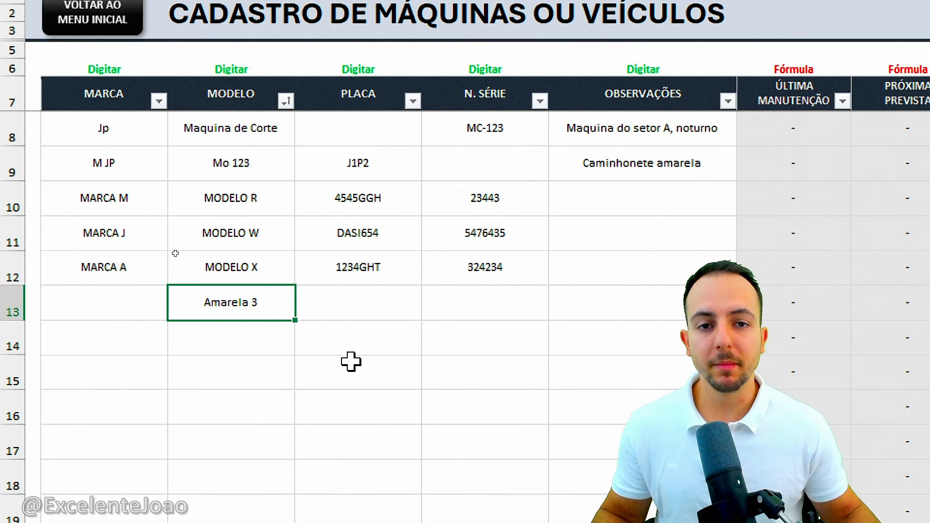
Fill in the plate, serial number, observation and brand of the Amarela 3 record in row 13 with "am3"
{"action": "key", "text": "Tab"}
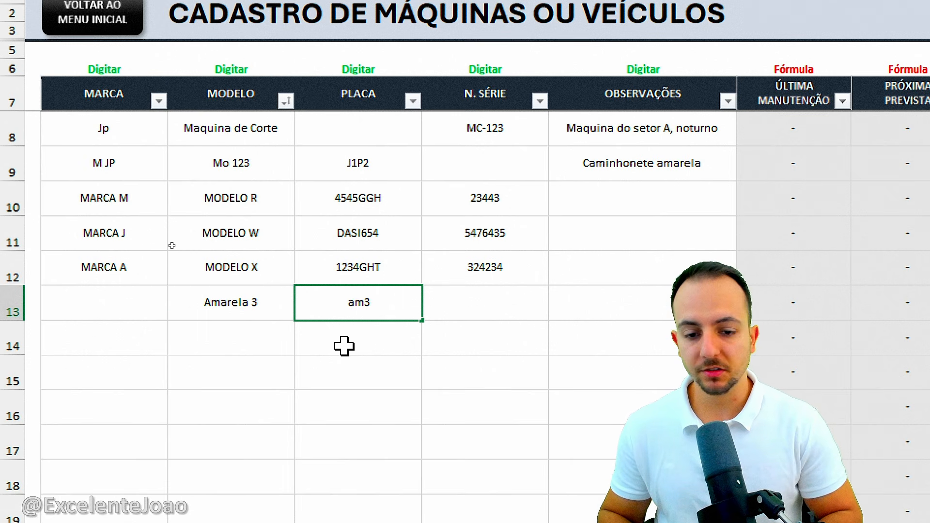
{"action": "key", "text": "Tab"}
{"action": "type", "text": "am3"}
{"action": "key", "text": "Tab"}
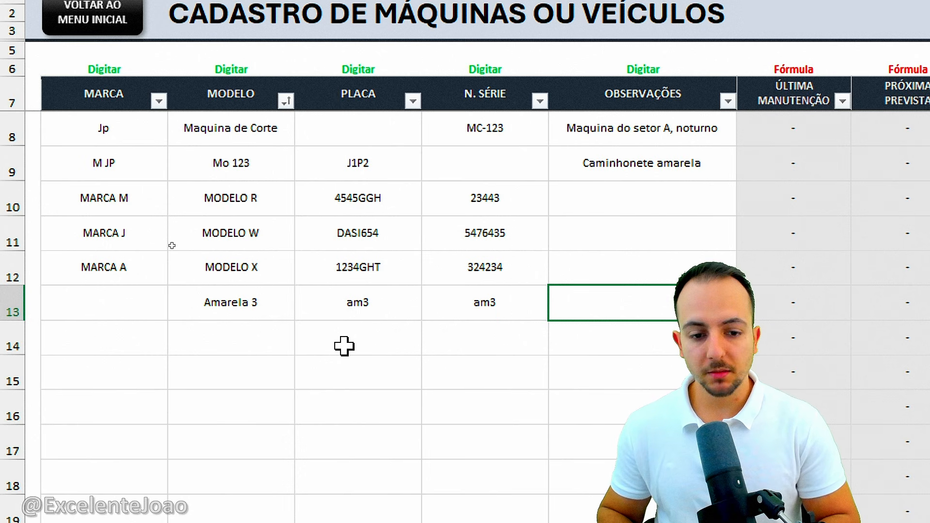
{"action": "type", "text": "am3"}
{"action": "left_click", "coordinate": [344, 345]}
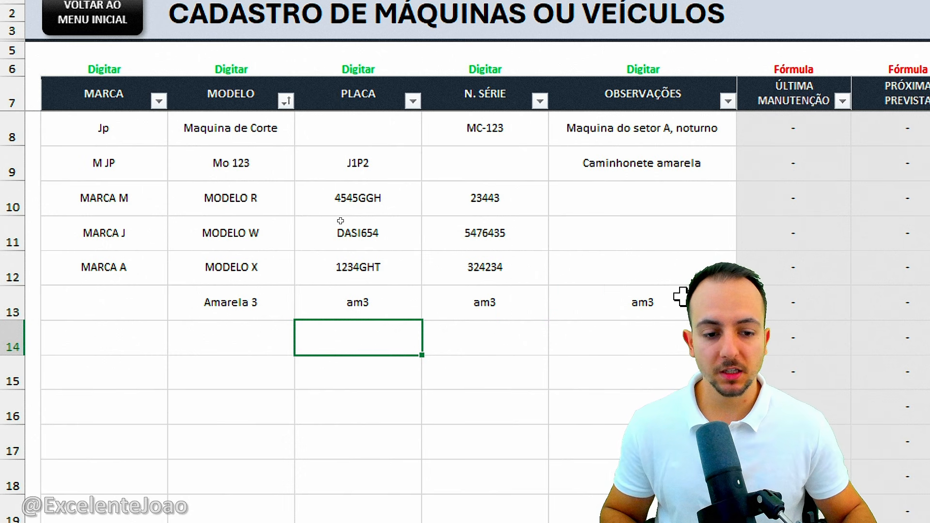
{"action": "left_click_drag", "start_coordinate": [678, 298], "coordinate": [102, 297]}
{"action": "left_click", "coordinate": [89, 297]}
{"action": "type", "text": "am3"}
{"action": "key", "text": "Return"}
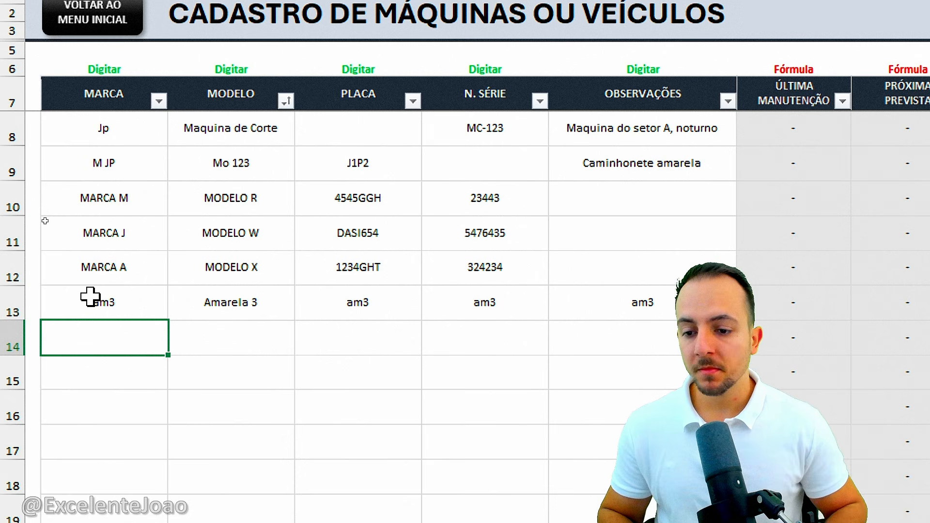
{"action": "left_click", "coordinate": [214, 304]}
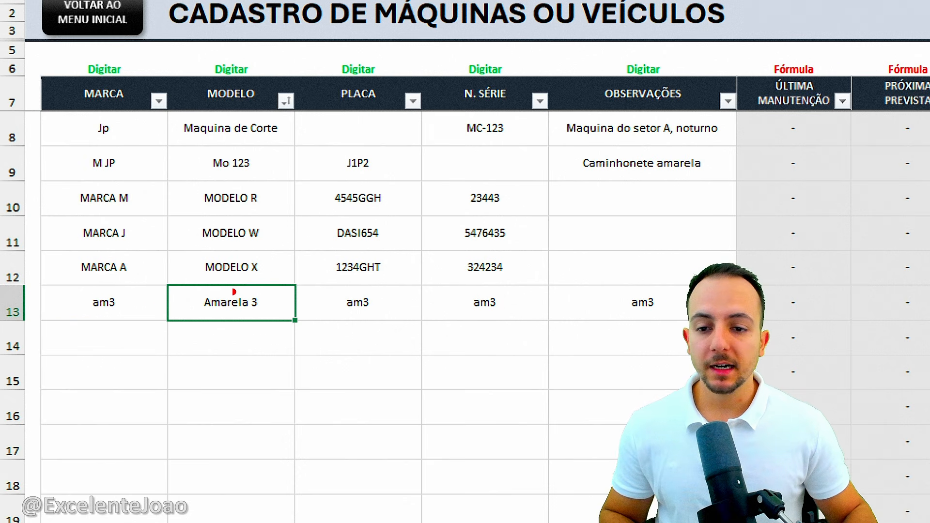
{"action": "left_click_drag", "start_coordinate": [178, 116], "coordinate": [266, 113]}
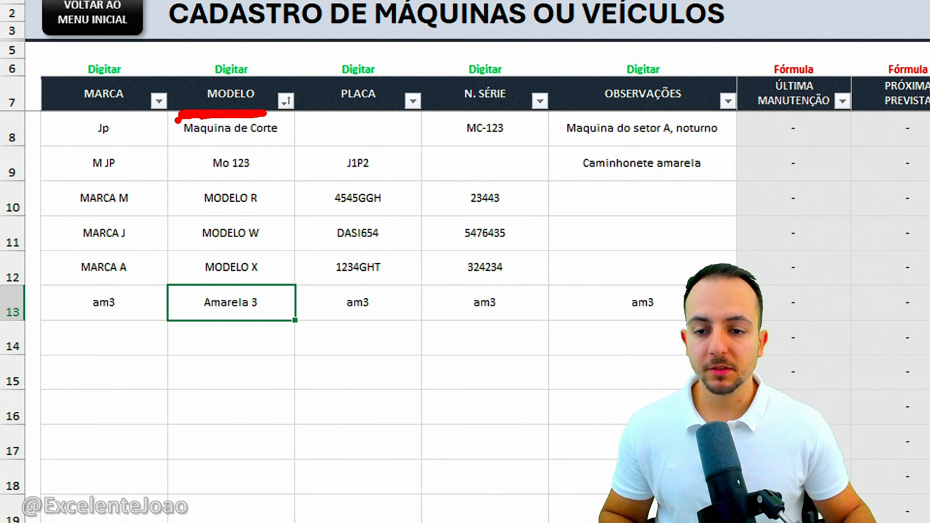
Sort the records by MODELO from A to Z again so that the Amarela 3 record is included in the order
{"action": "key", "text": "e"}
{"action": "mouse_move", "coordinate": [285, 76]}
{"action": "left_mouse_down"}
{"action": "mouse_move", "coordinate": [285, 127]}
{"action": "mouse_move", "coordinate": [288, 88]}
{"action": "left_mouse_up"}
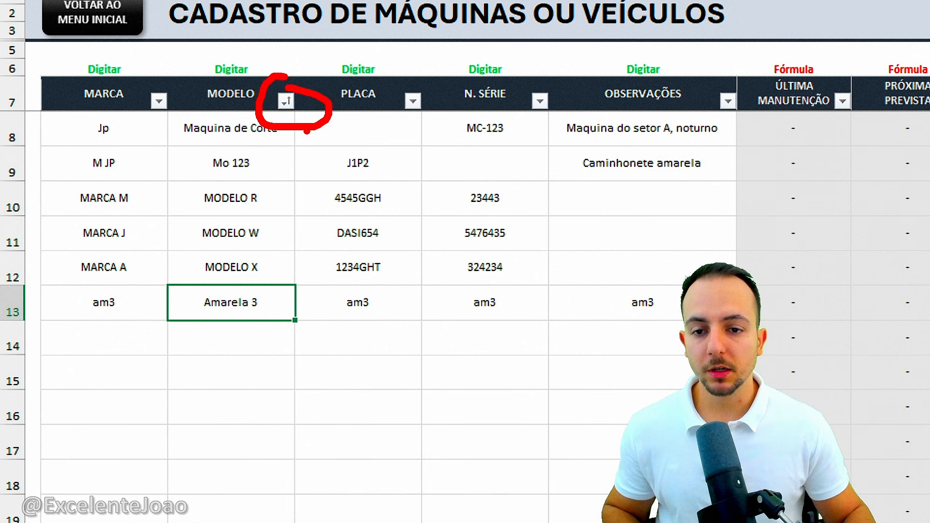
{"action": "left_click_drag", "start_coordinate": [307, 132], "coordinate": [345, 185]}
{"action": "key", "text": "Escape"}
{"action": "left_click", "coordinate": [287, 103]}
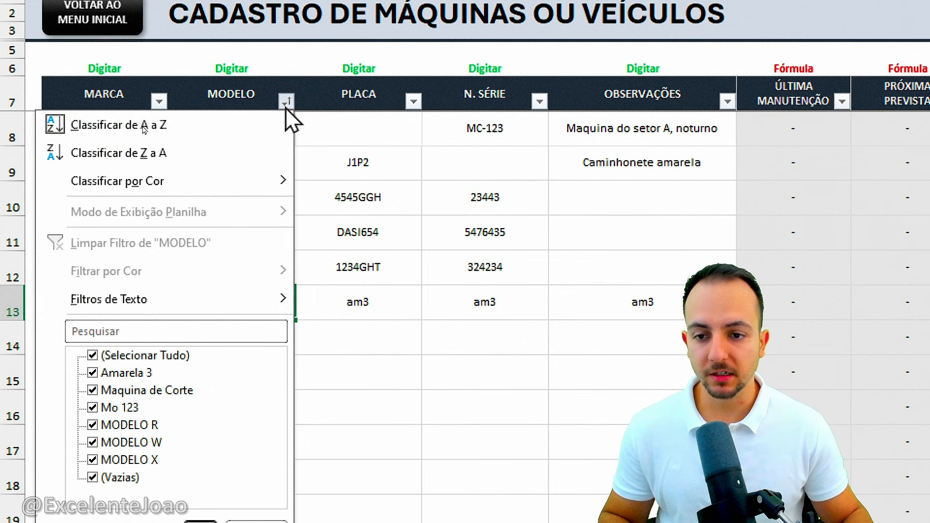
{"action": "left_click", "coordinate": [242, 125]}
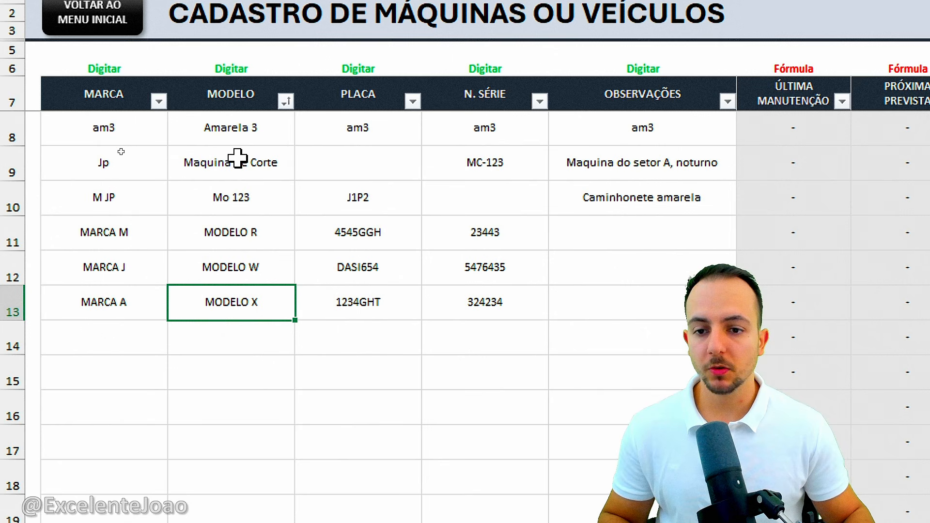
Examine the sorted records in rows 8 to 12 and the free rows 14 to 17 below them
{"action": "left_click", "coordinate": [12, 136]}
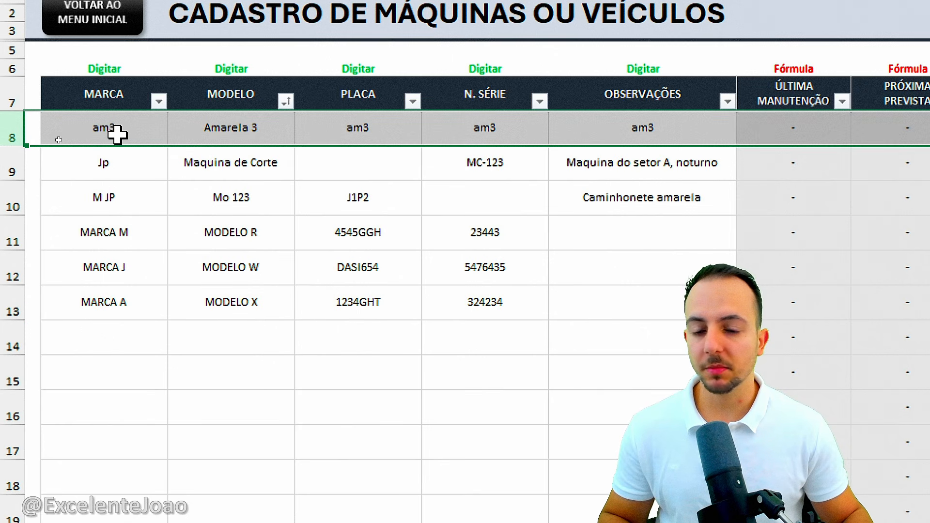
{"action": "scroll", "coordinate": [248, 65], "scroll_direction": "up", "scroll_amount": 1}
{"action": "left_click", "coordinate": [12, 186]}
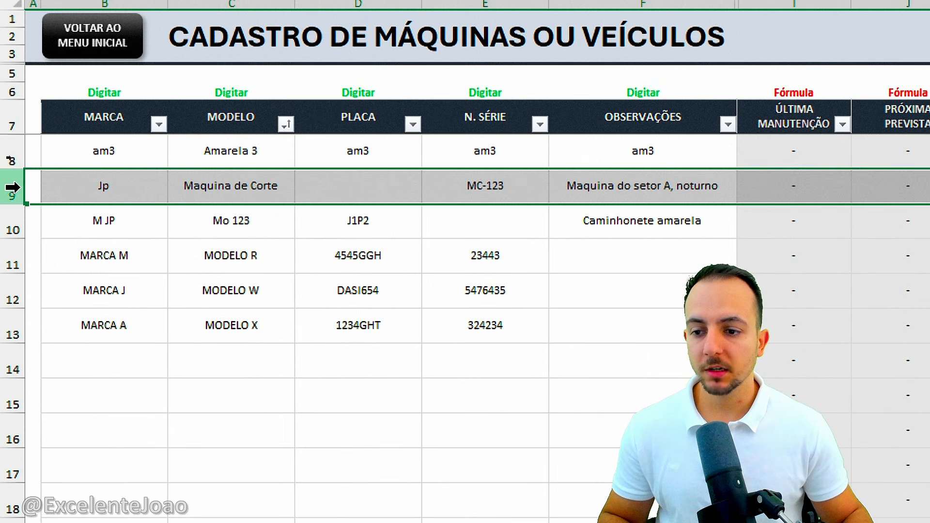
{"action": "left_click", "coordinate": [14, 215]}
{"action": "left_click", "coordinate": [6, 260]}
{"action": "left_click", "coordinate": [10, 290]}
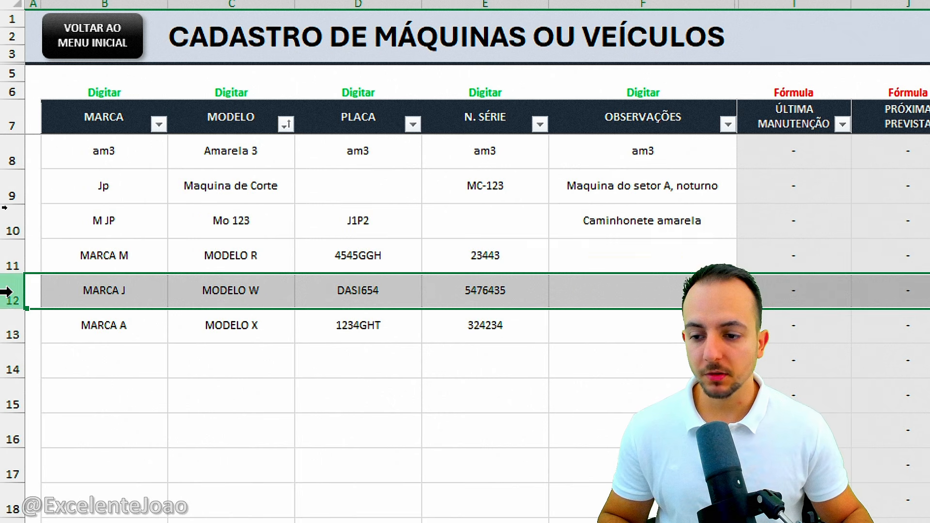
{"action": "left_click", "coordinate": [131, 141]}
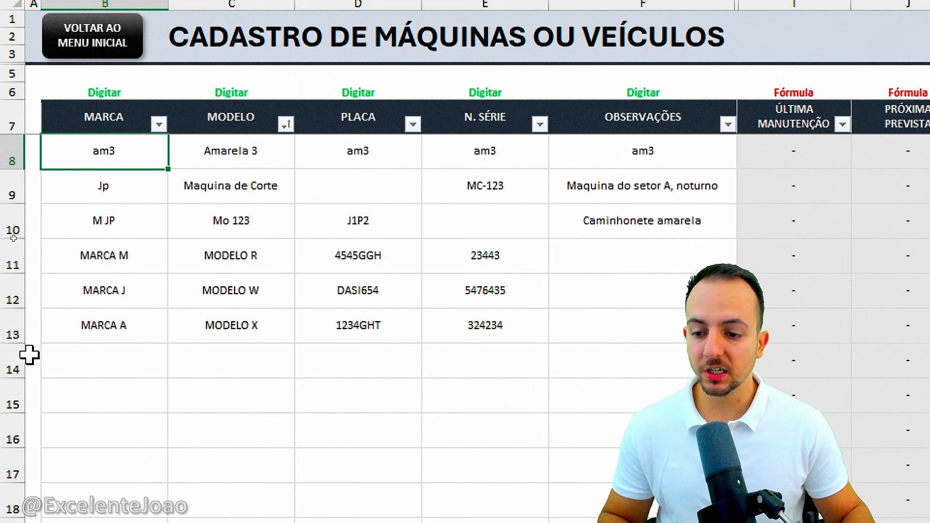
{"action": "left_click_drag", "start_coordinate": [8, 353], "coordinate": [10, 455]}
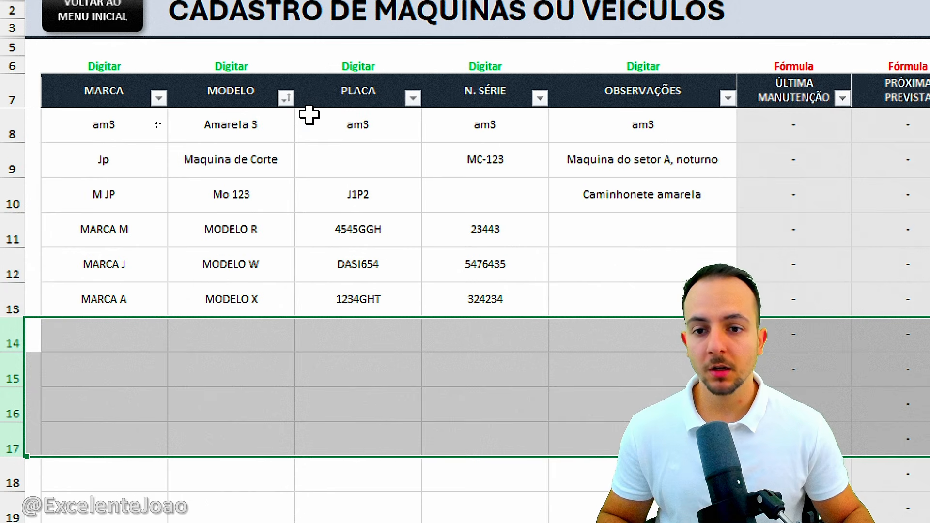
{"action": "scroll", "coordinate": [315, 87], "scroll_direction": "up", "scroll_amount": 1}
{"action": "left_click_drag", "start_coordinate": [253, 130], "coordinate": [281, 99]}
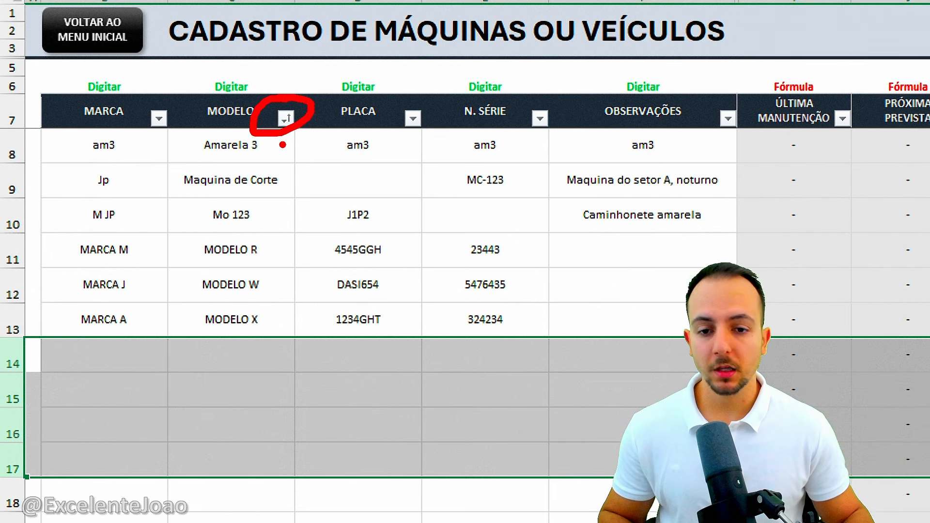
{"action": "key", "text": "Escape"}
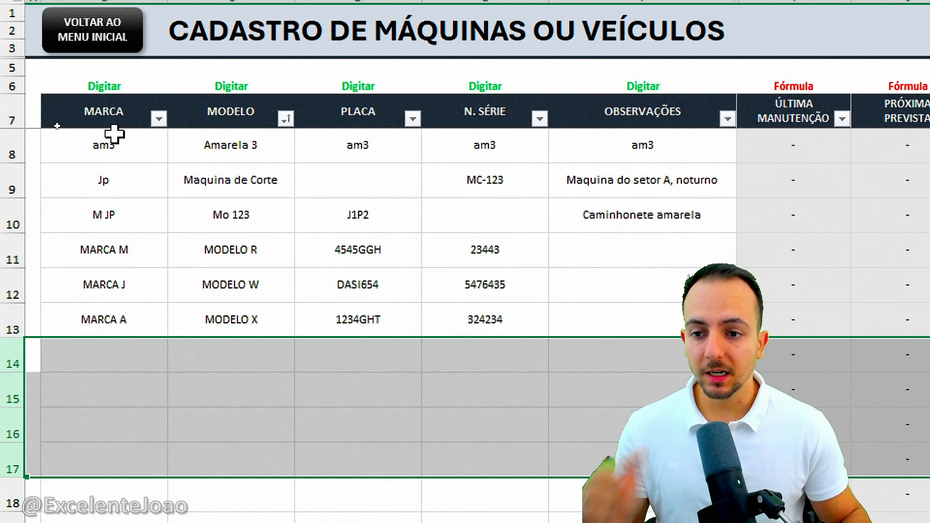
Sort the records by MARCA from A to Z
{"action": "left_click", "coordinate": [112, 118]}
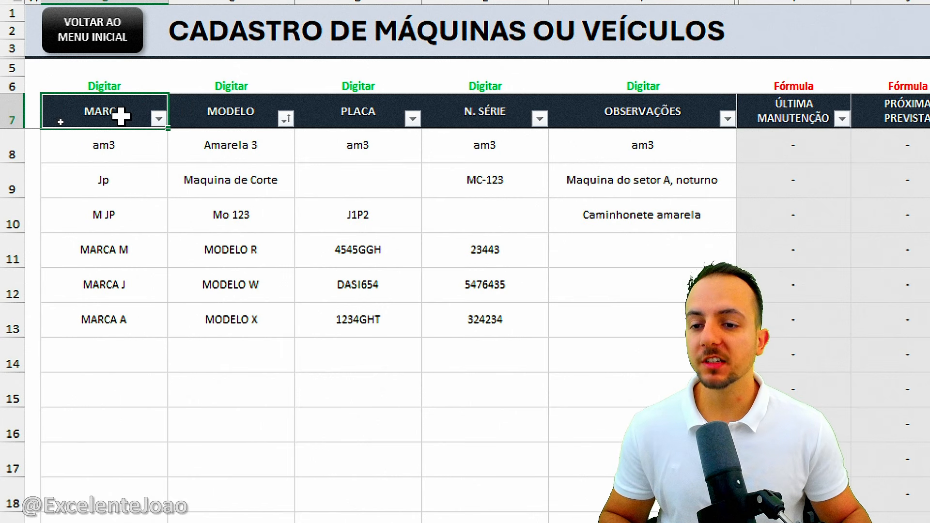
{"action": "left_click", "coordinate": [157, 119]}
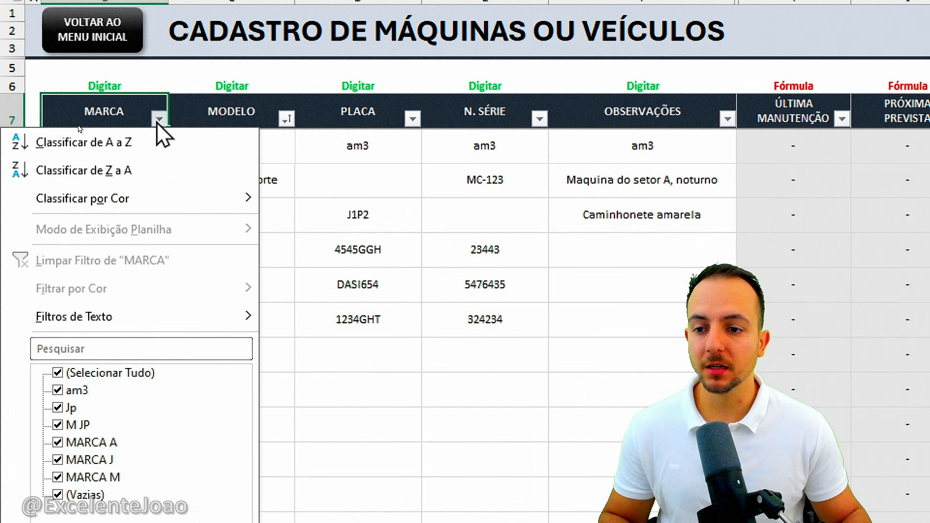
{"action": "left_click", "coordinate": [108, 145]}
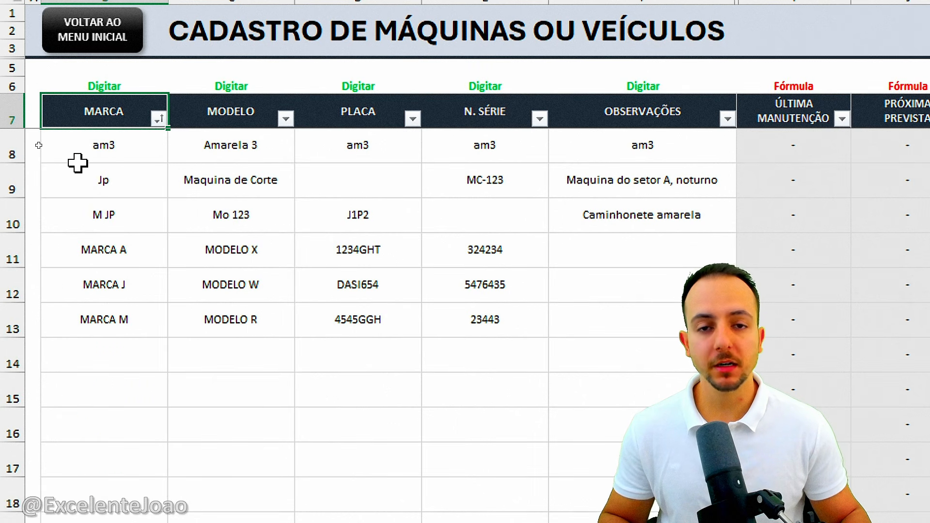
Sort the records by PLACA from A to Z, and by N. SÉRIE from smallest to largest
{"action": "left_click", "coordinate": [413, 119]}
{"action": "left_click", "coordinate": [383, 150]}
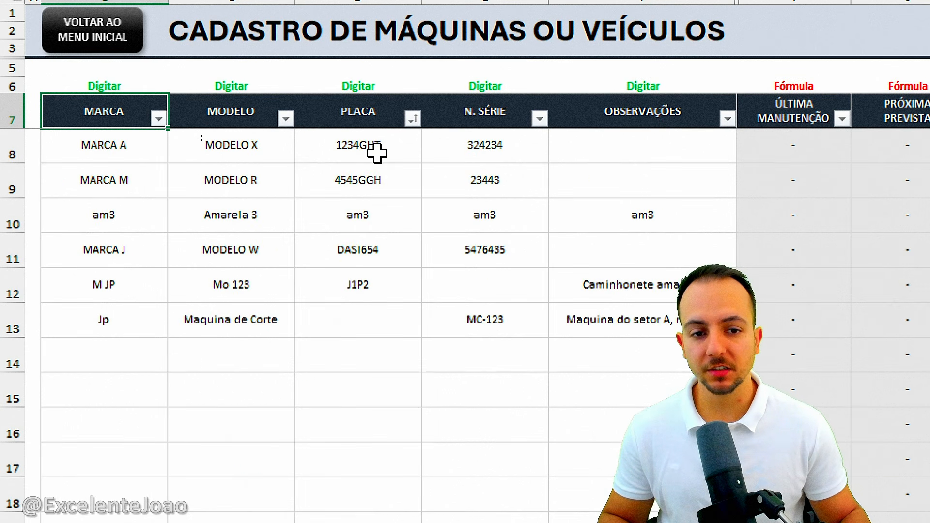
{"action": "left_click", "coordinate": [540, 119]}
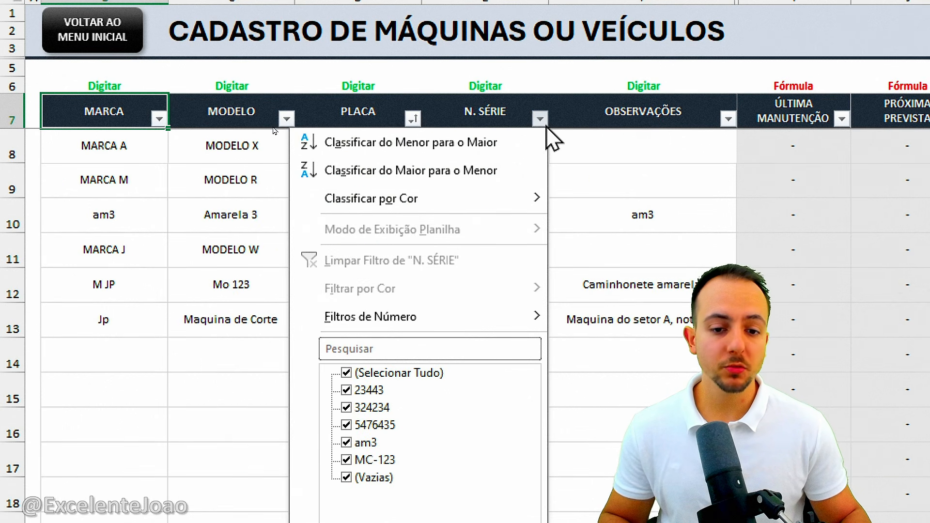
{"action": "left_click", "coordinate": [499, 145]}
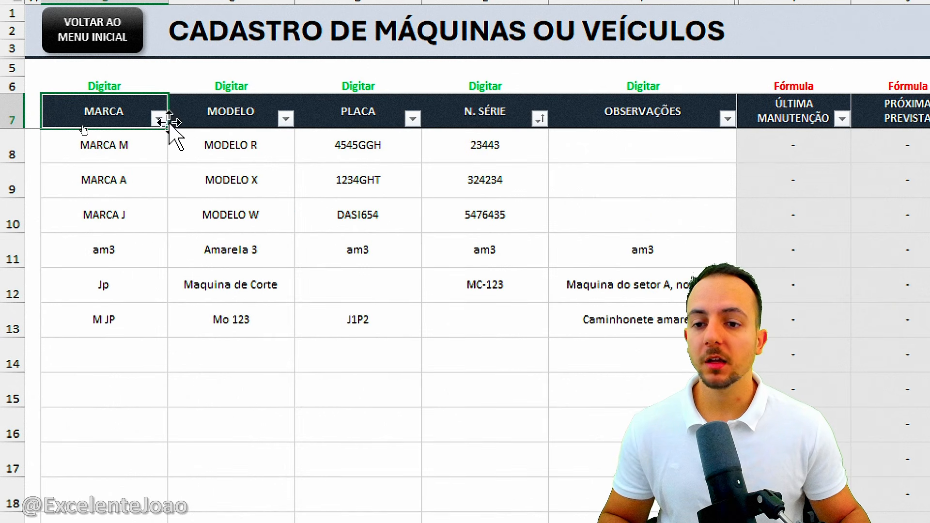
Sort the records by MODELO from A to Z and return to the workbook's initial menu
{"action": "left_click", "coordinate": [287, 118]}
{"action": "left_click", "coordinate": [136, 137]}
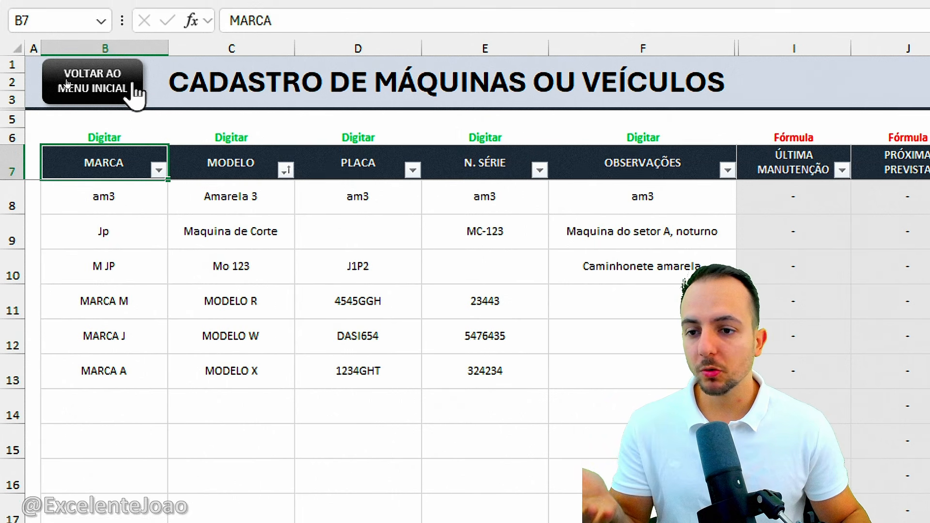
{"action": "left_click", "coordinate": [132, 72]}
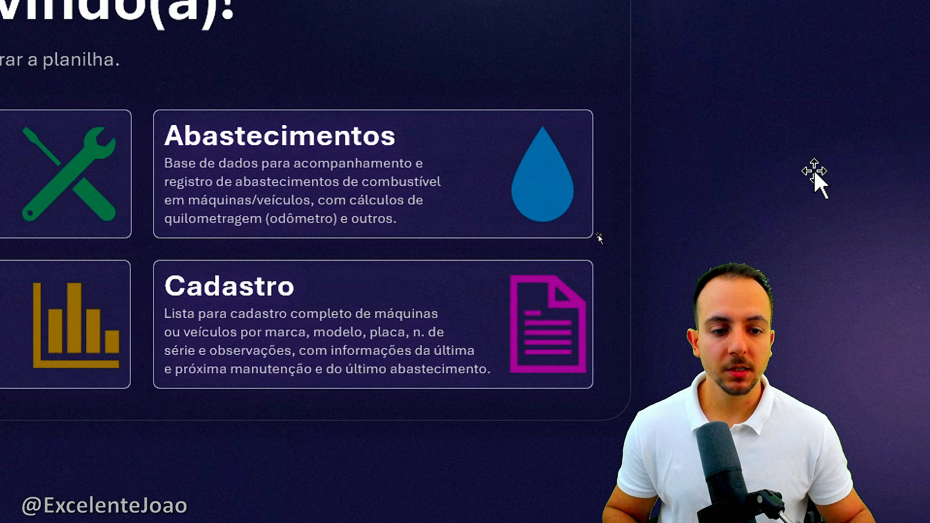
Open the Abastecimentos sheet from the initial menu
{"action": "mouse_move", "coordinate": [407, 53]}
{"action": "left_mouse_down"}
{"action": "mouse_move", "coordinate": [259, 118]}
{"action": "mouse_move", "coordinate": [605, 239]}
{"action": "mouse_move", "coordinate": [391, 65]}
{"action": "left_mouse_up"}
{"action": "left_click_drag", "start_coordinate": [751, 116], "coordinate": [662, 165]}
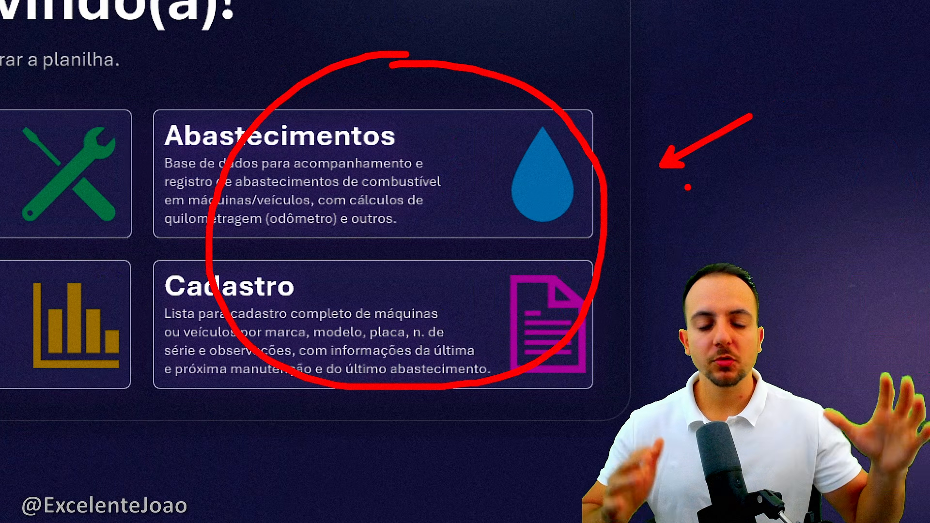
{"action": "key", "text": "Escape"}
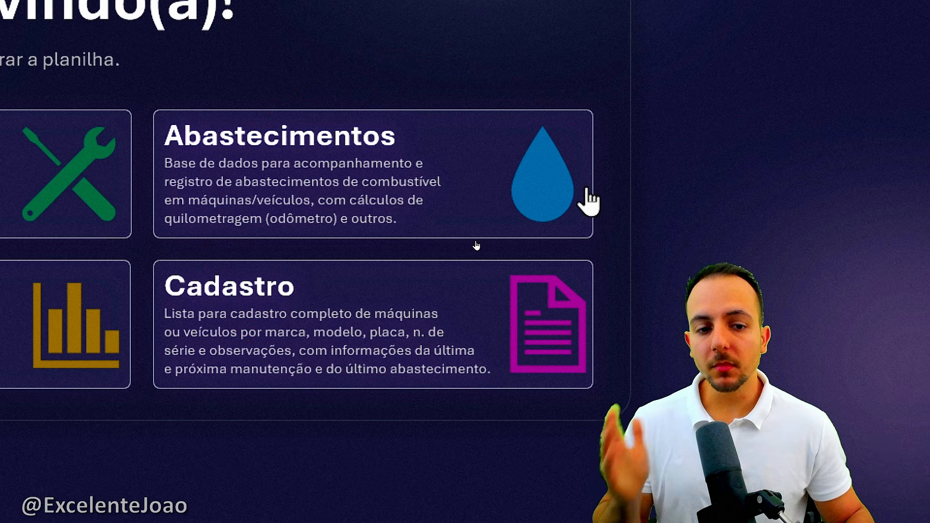
{"action": "left_click", "coordinate": [376, 174]}
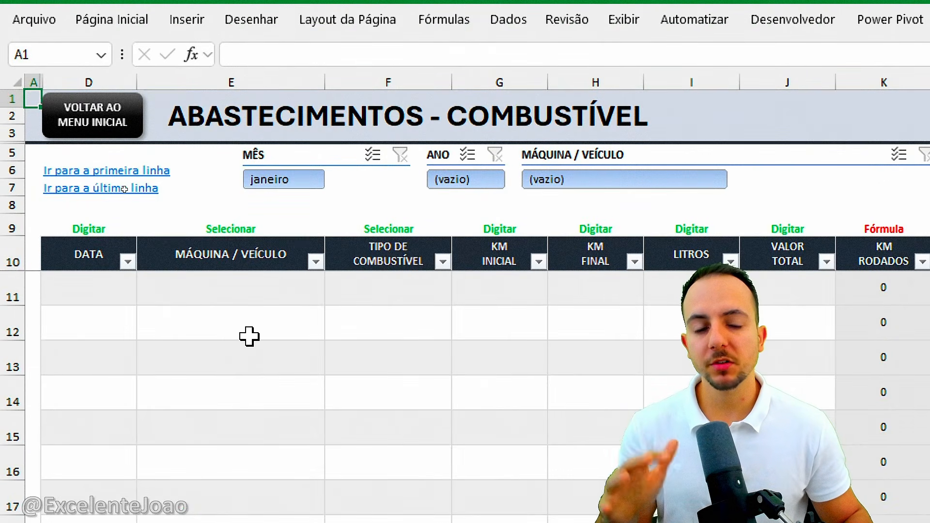
Go to the first row of the fuel table, cell D11, with the sheet's first-row link
{"action": "key", "text": "ctrl+2"}
{"action": "left_click_drag", "start_coordinate": [183, 167], "coordinate": [235, 142]}
{"action": "left_click_drag", "start_coordinate": [179, 194], "coordinate": [239, 248]}
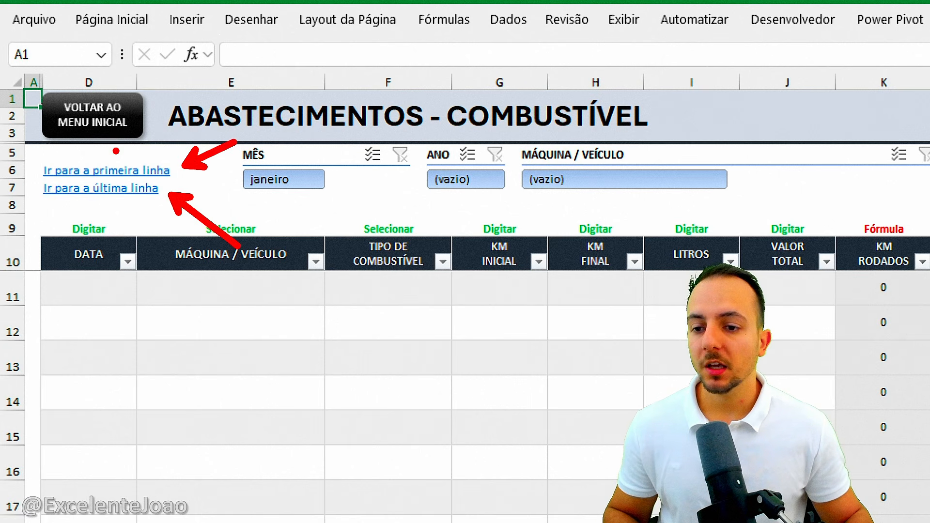
{"action": "mouse_move", "coordinate": [73, 142]}
{"action": "left_mouse_down"}
{"action": "mouse_move", "coordinate": [190, 213]}
{"action": "mouse_move", "coordinate": [87, 145]}
{"action": "left_mouse_up"}
{"action": "key", "text": "Escape"}
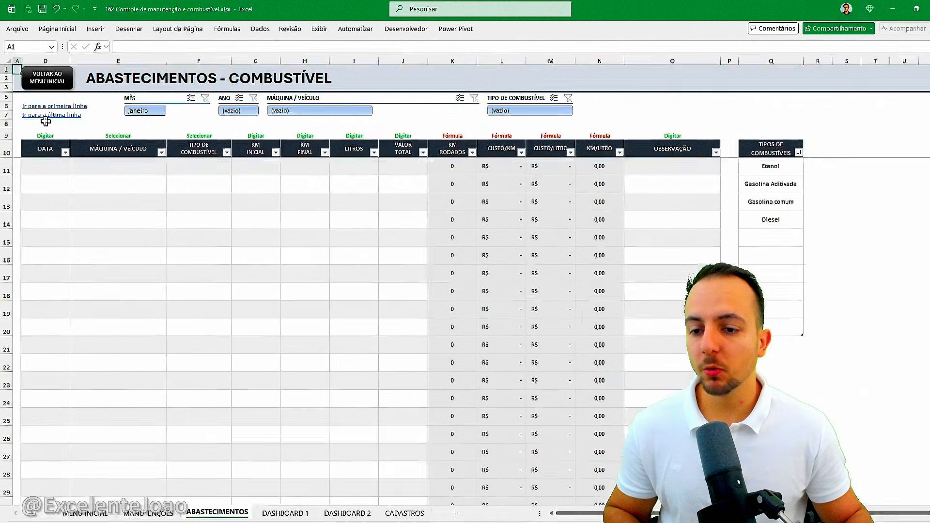
{"action": "left_click", "coordinate": [78, 190]}
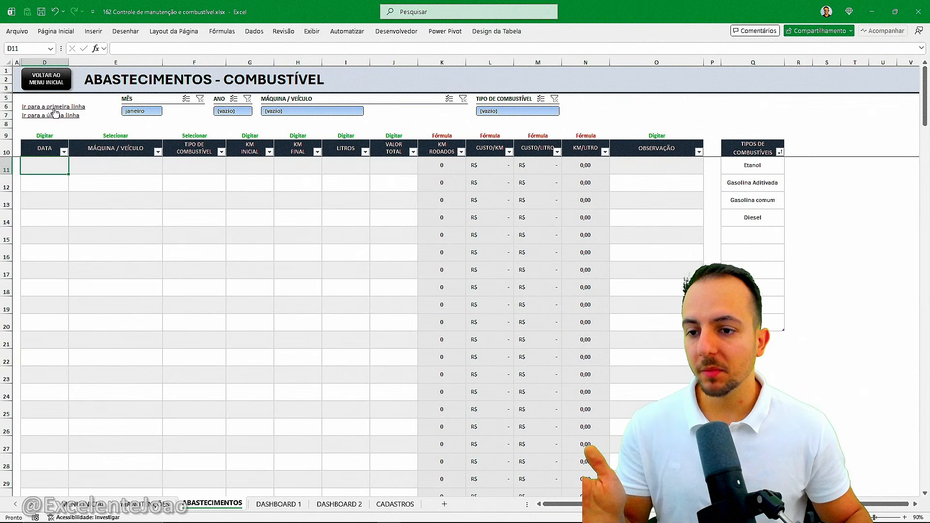
Examine the blank rows of the fuel table down to its end at row 141 and return to the first rows
{"action": "scroll", "coordinate": [94, 165], "scroll_direction": "down", "scroll_amount": 19}
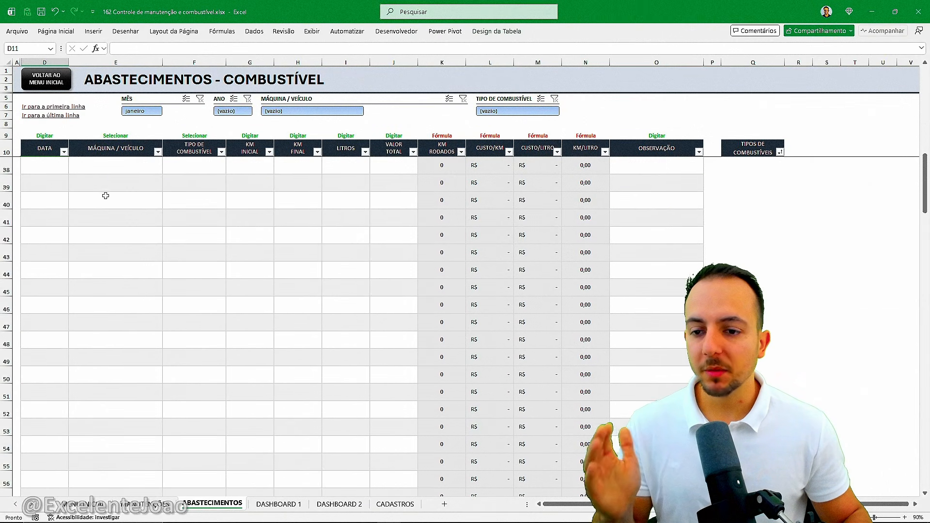
{"action": "scroll", "coordinate": [110, 200], "scroll_direction": "down", "scroll_amount": 20}
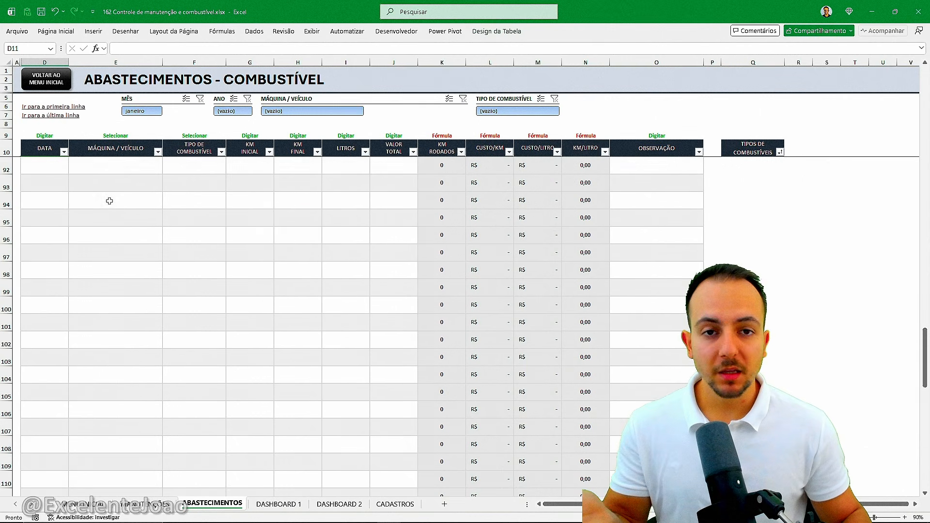
{"action": "scroll", "coordinate": [109, 200], "scroll_direction": "up", "scroll_amount": 4}
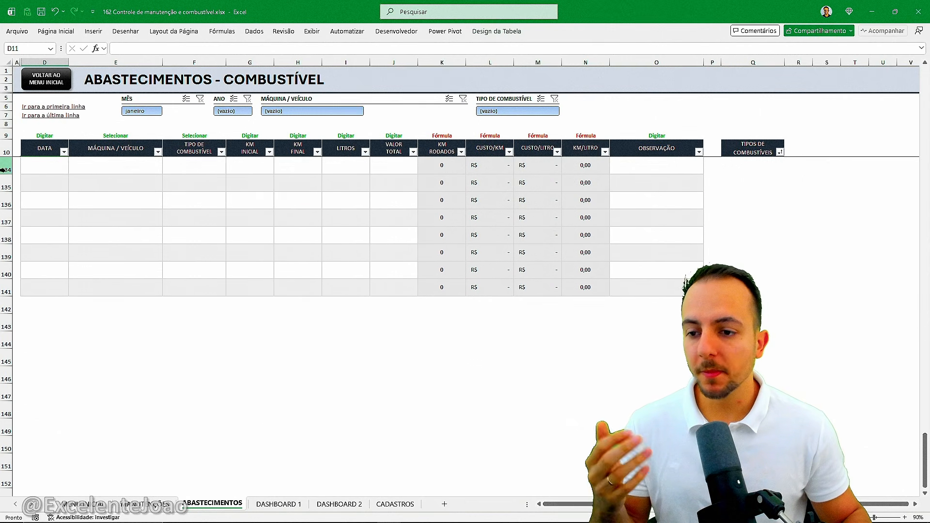
{"action": "left_click_drag", "start_coordinate": [6, 166], "coordinate": [31, 404]}
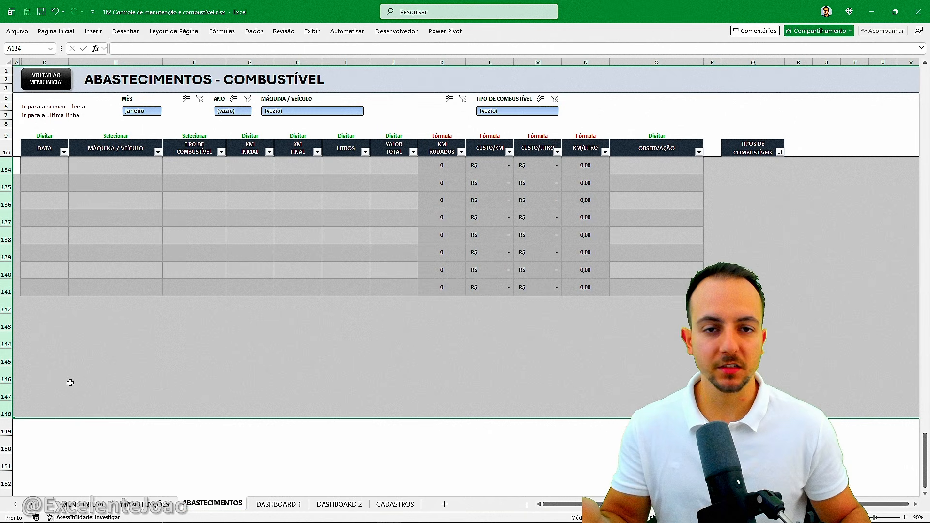
{"action": "left_click", "coordinate": [46, 259]}
{"action": "scroll", "coordinate": [121, 263], "scroll_direction": "down", "scroll_amount": 3}
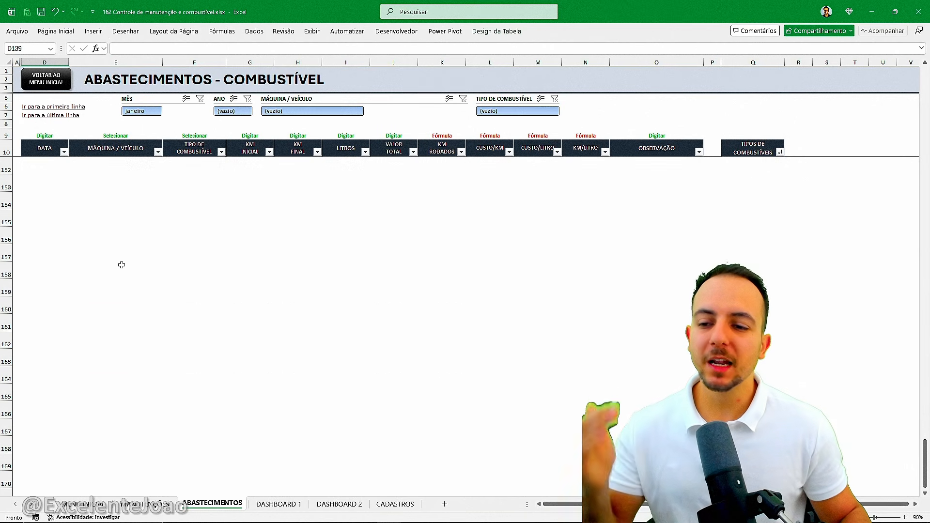
{"action": "scroll", "coordinate": [121, 264], "scroll_direction": "up", "scroll_amount": 10}
{"action": "scroll", "coordinate": [121, 265], "scroll_direction": "up", "scroll_amount": 16}
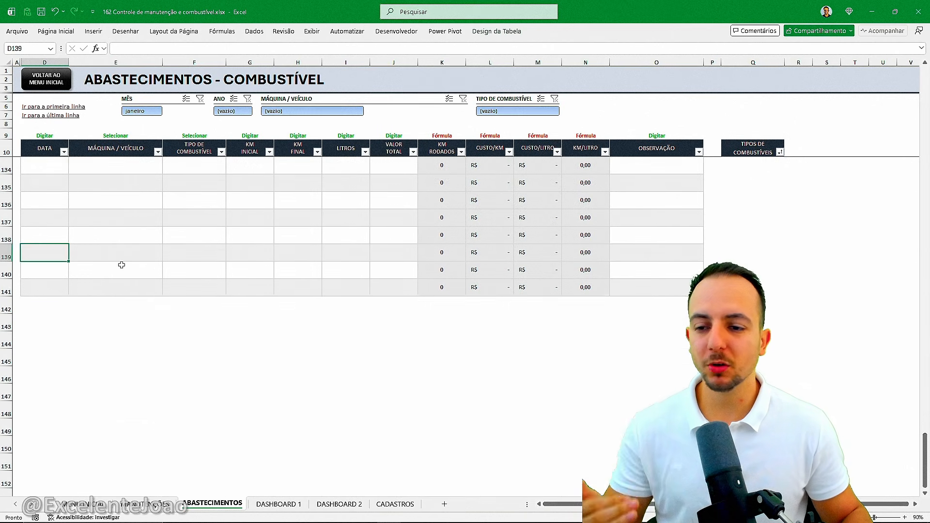
{"action": "scroll", "coordinate": [122, 265], "scroll_direction": "up", "scroll_amount": 18}
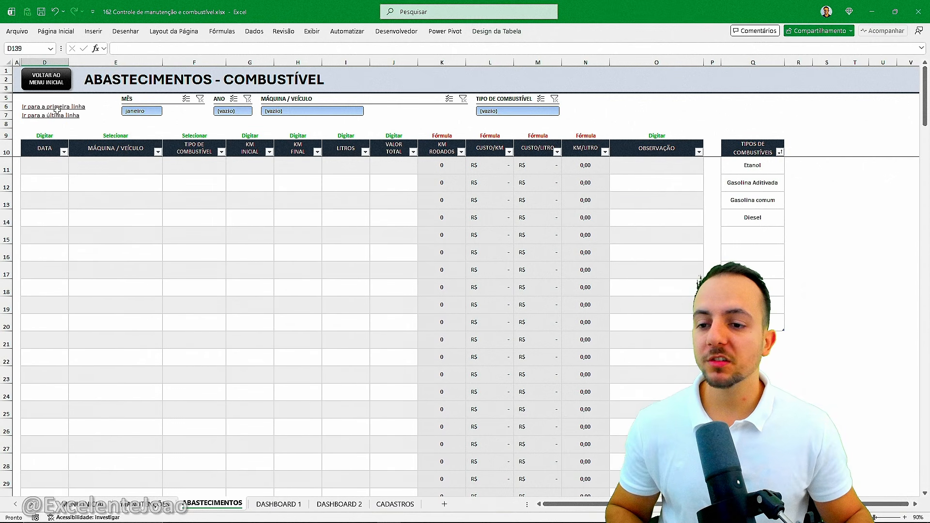
Examine the links to the first and last rows above the DATA column of the fuel table
{"action": "key", "text": "ctrl+1"}
{"action": "left_click", "coordinate": [25, 96]}
{"action": "mouse_move", "coordinate": [79, 102]}
{"action": "left_mouse_down"}
{"action": "mouse_move", "coordinate": [57, 166]}
{"action": "mouse_move", "coordinate": [115, 85]}
{"action": "left_mouse_up"}
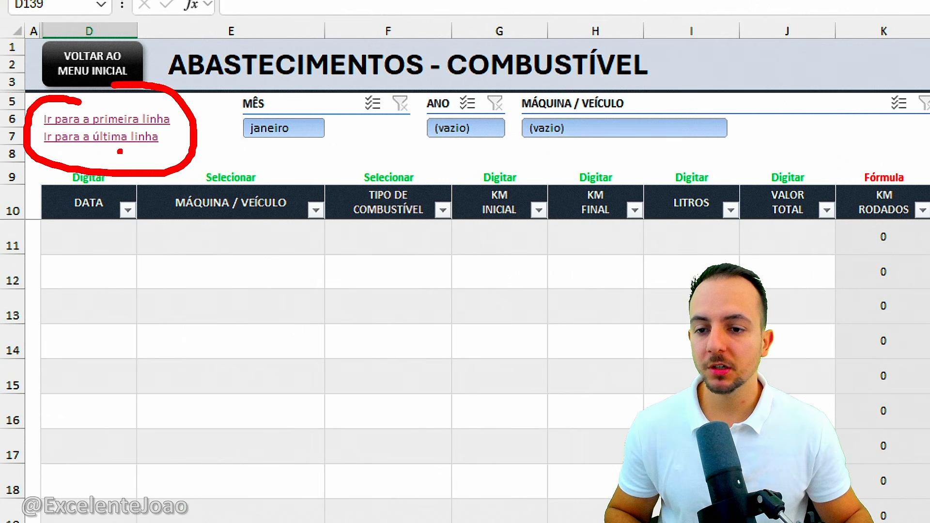
{"action": "mouse_move", "coordinate": [160, 186]}
{"action": "left_mouse_down"}
{"action": "mouse_move", "coordinate": [158, 308]}
{"action": "mouse_move", "coordinate": [141, 365]}
{"action": "left_mouse_up"}
{"action": "mouse_move", "coordinate": [107, 320]}
{"action": "left_mouse_down"}
{"action": "mouse_move", "coordinate": [125, 383]}
{"action": "mouse_move", "coordinate": [178, 352]}
{"action": "left_mouse_up"}
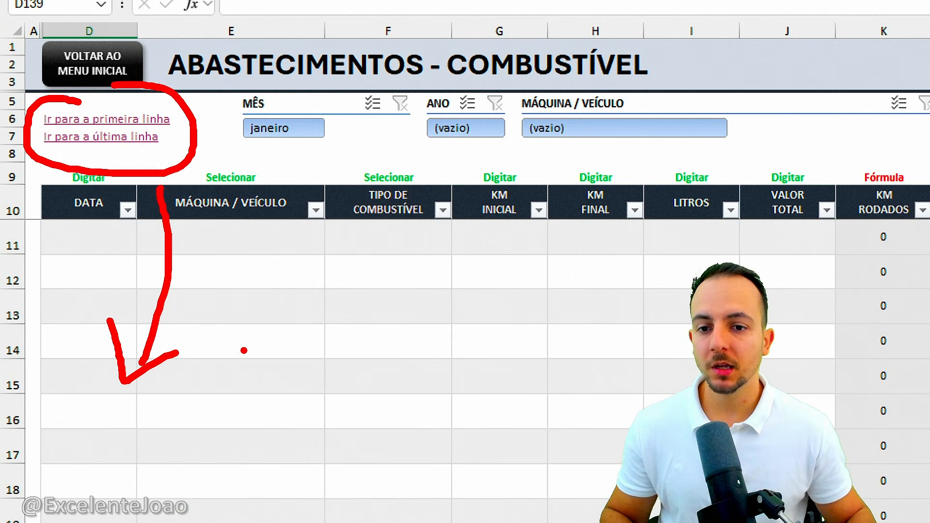
{"action": "key", "text": "Escape"}
{"action": "key", "text": "Escape"}
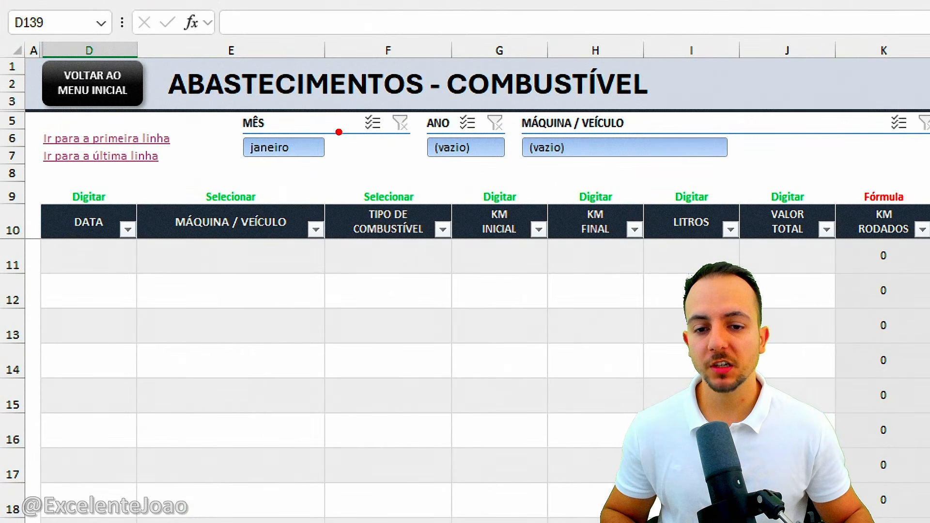
Examine the MÊS, ANO and MÁQUINA / VEÍCULO filters above the fuel table
{"action": "left_click_drag", "start_coordinate": [338, 132], "coordinate": [377, 144]}
{"action": "mouse_move", "coordinate": [309, 263]}
{"action": "left_mouse_down"}
{"action": "mouse_move", "coordinate": [301, 395]}
{"action": "mouse_move", "coordinate": [336, 401]}
{"action": "left_mouse_up"}
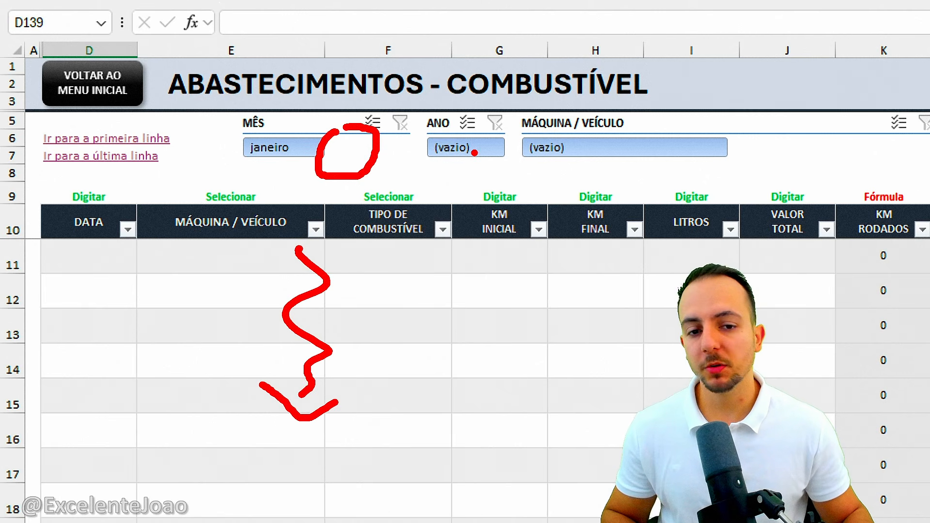
{"action": "left_click_drag", "start_coordinate": [466, 117], "coordinate": [496, 158]}
{"action": "left_click_drag", "start_coordinate": [613, 111], "coordinate": [609, 96]}
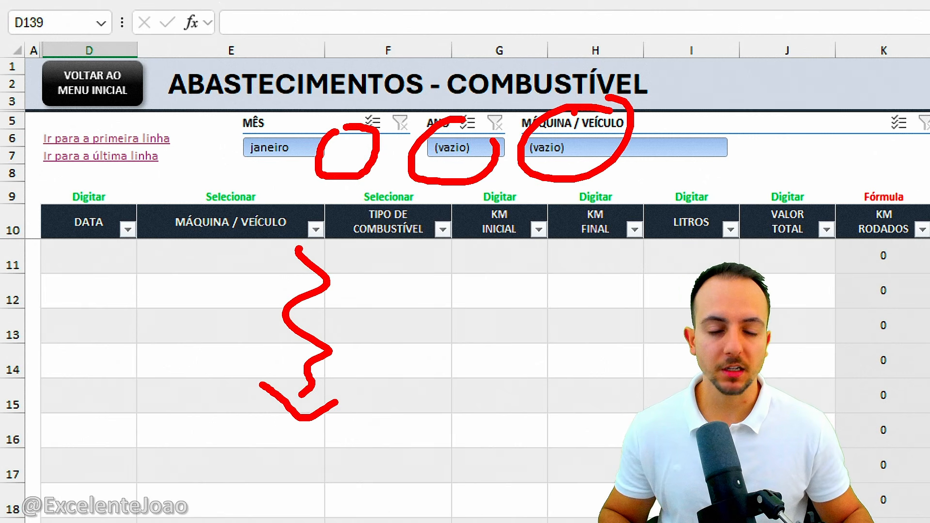
{"action": "key", "text": "Escape"}
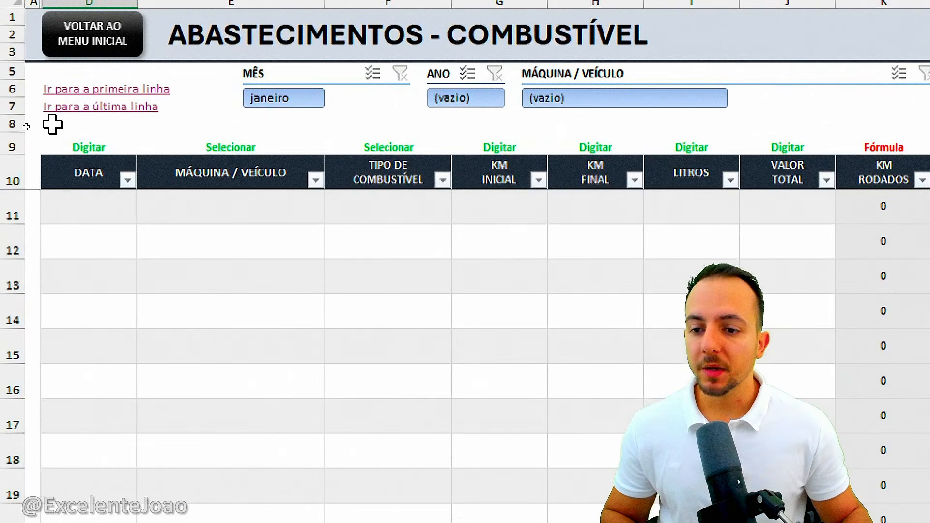
Enter the current date, 03/06/2026, as the DATA of the first fuel record in cell D11
{"action": "left_click", "coordinate": [56, 167]}
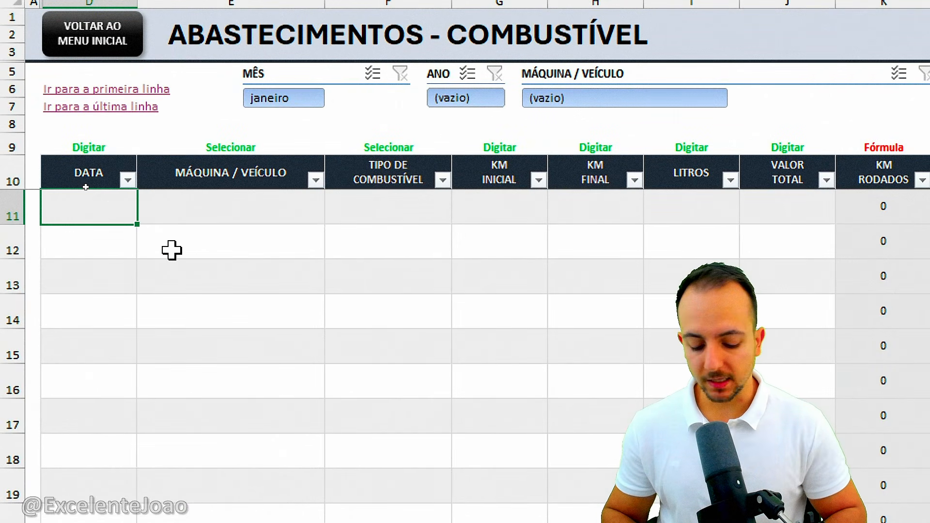
{"action": "key", "text": "ctrl+semicolon"}
{"action": "key", "text": "Return"}
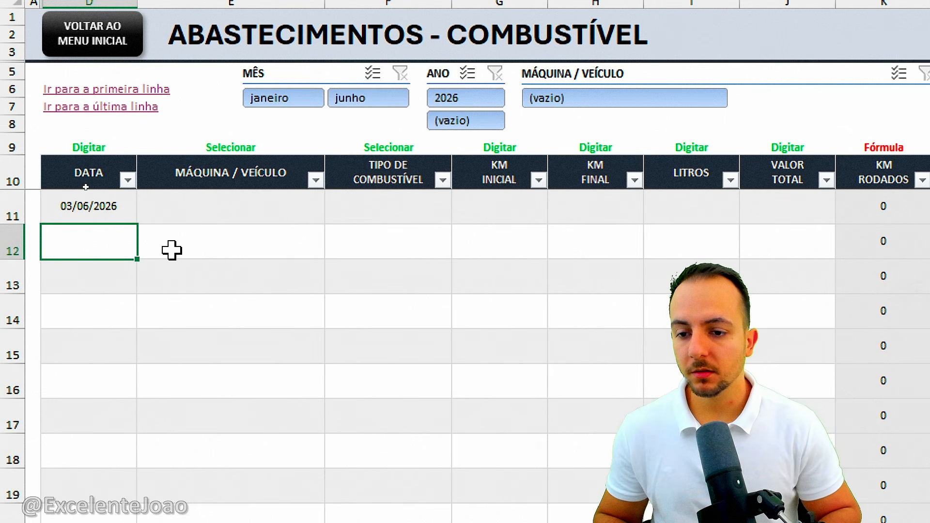
Filter the fuel table to junho with the MÊS filter and clear that filter again
{"action": "left_click", "coordinate": [109, 209]}
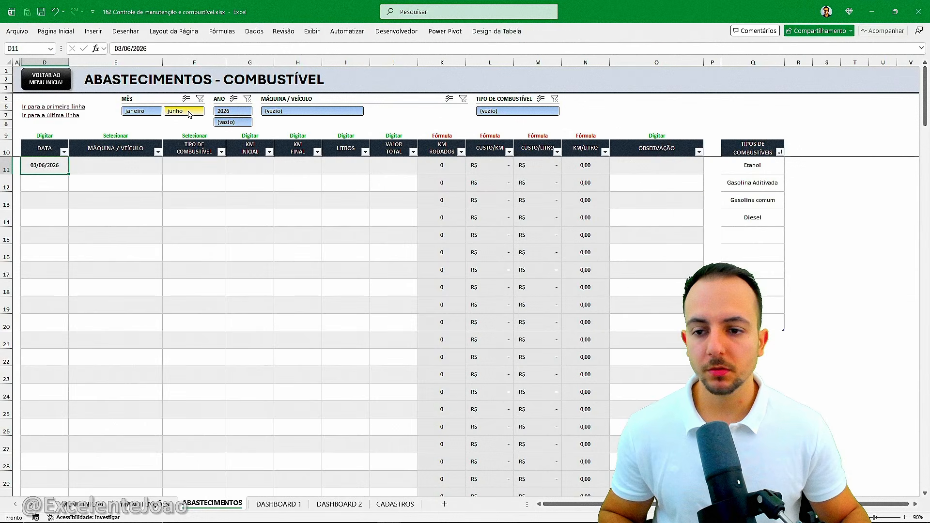
{"action": "left_click", "coordinate": [378, 99]}
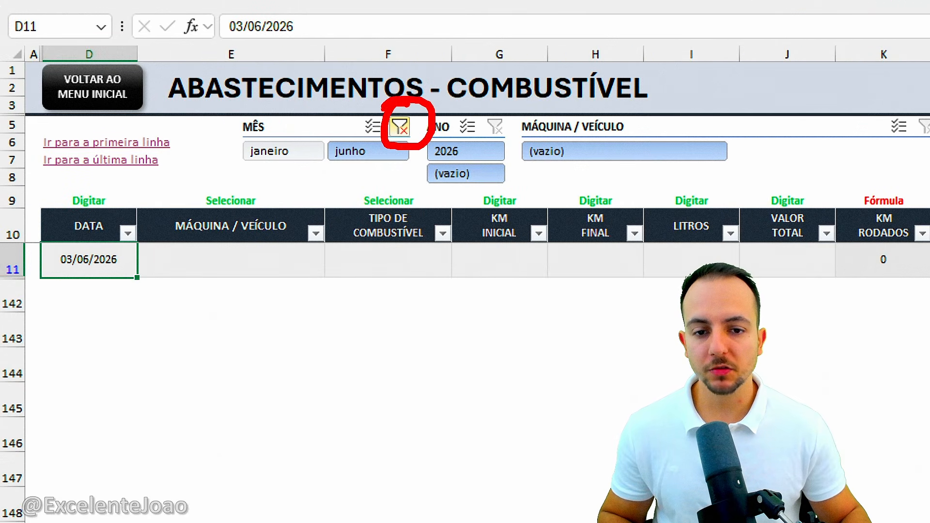
{"action": "left_click", "coordinate": [400, 127]}
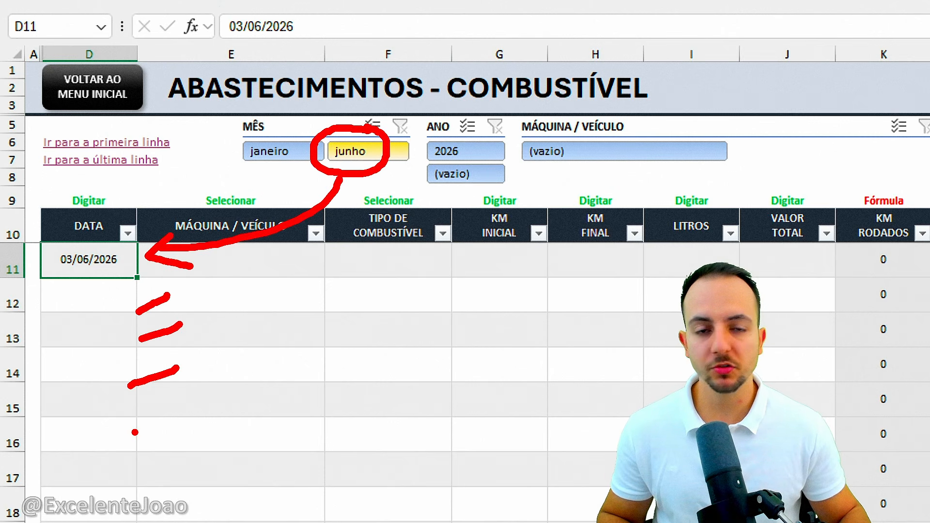
Set the MÁQUINA / VEÍCULO of the first fuel record in cell E11 to M JP - Mo 123 - J1P2
{"action": "left_click", "coordinate": [191, 263]}
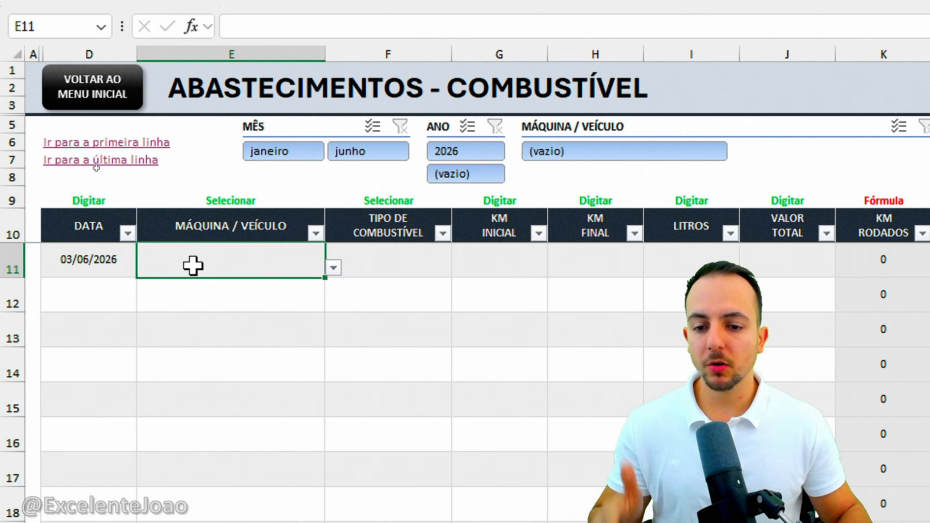
{"action": "left_click", "coordinate": [215, 201]}
{"action": "left_click", "coordinate": [224, 263]}
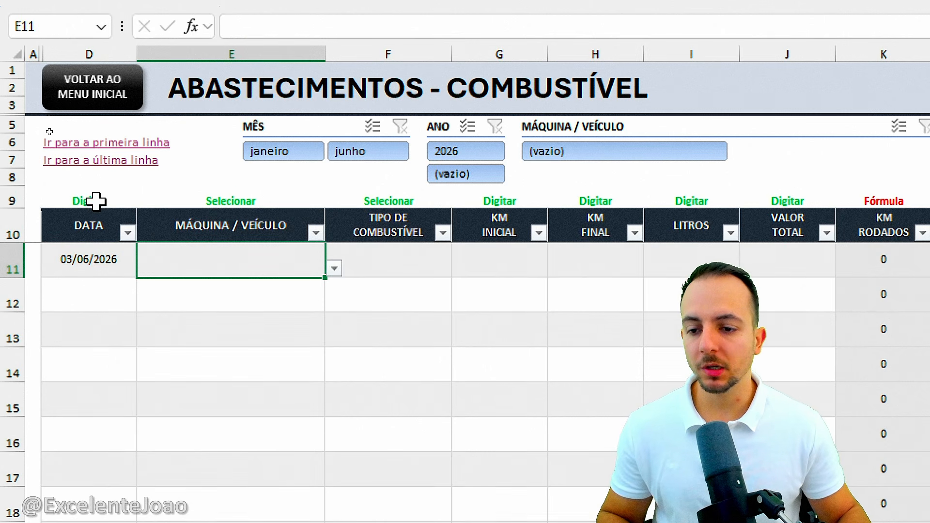
{"action": "left_click_drag", "start_coordinate": [95, 201], "coordinate": [91, 271]}
{"action": "left_click", "coordinate": [99, 260]}
{"action": "left_click", "coordinate": [276, 260]}
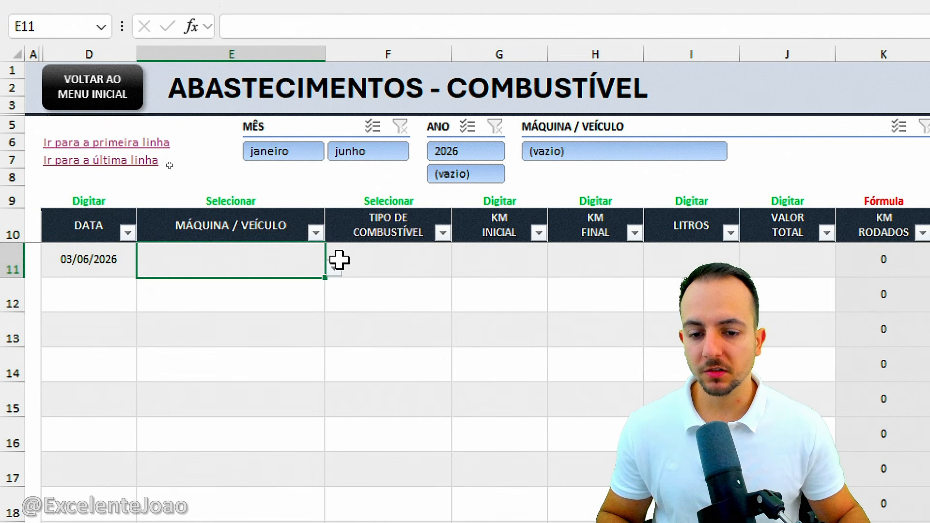
{"action": "left_click", "coordinate": [334, 268]}
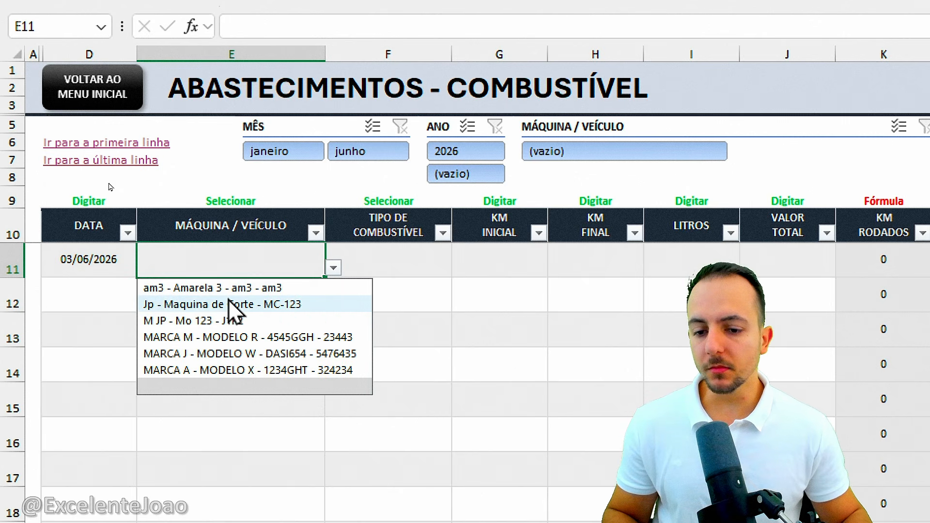
{"action": "left_click", "coordinate": [180, 322]}
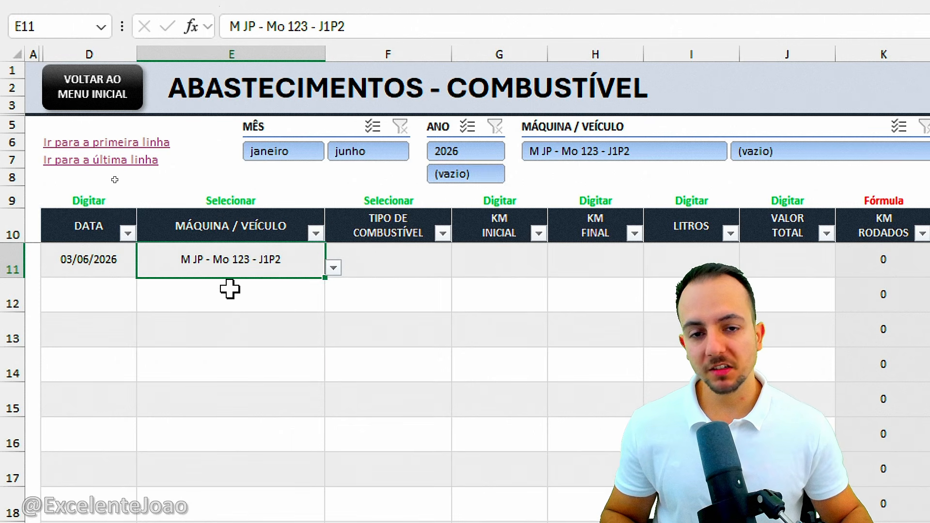
Examine the fuel type choices for cell F11 and the TIPOS DE COMBUSTÍVEIS table with its blank rows
{"action": "scroll", "coordinate": [340, 348], "scroll_direction": "right", "scroll_amount": 2}
{"action": "left_click", "coordinate": [310, 257]}
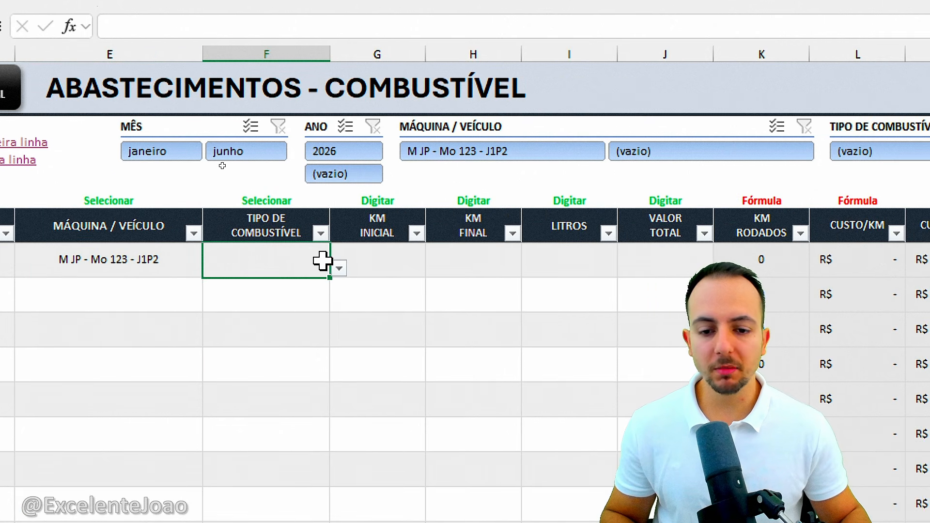
{"action": "left_click", "coordinate": [274, 214]}
{"action": "left_click", "coordinate": [270, 254]}
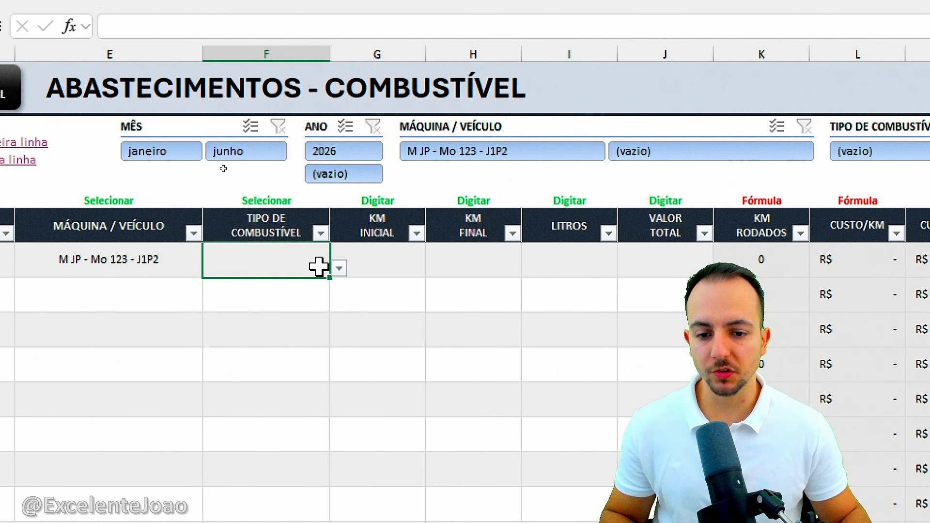
{"action": "left_click", "coordinate": [338, 266]}
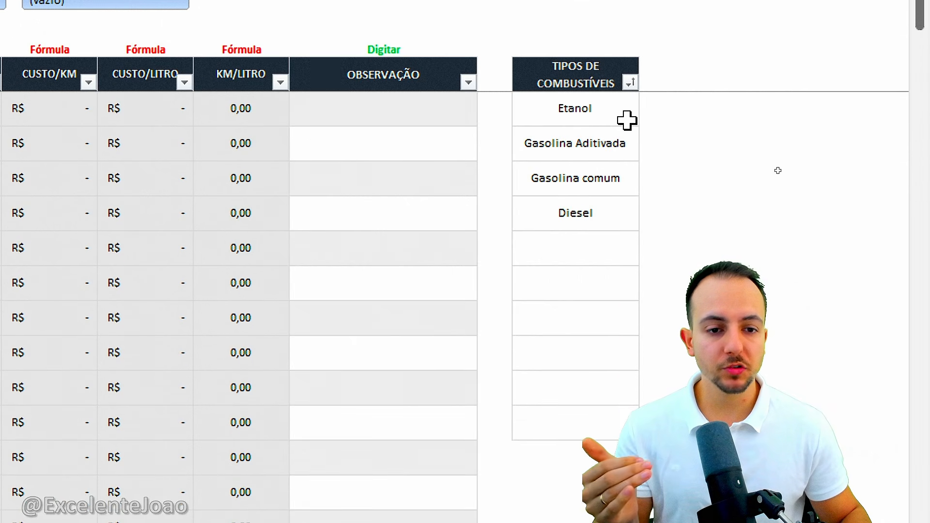
{"action": "left_click", "coordinate": [625, 119]}
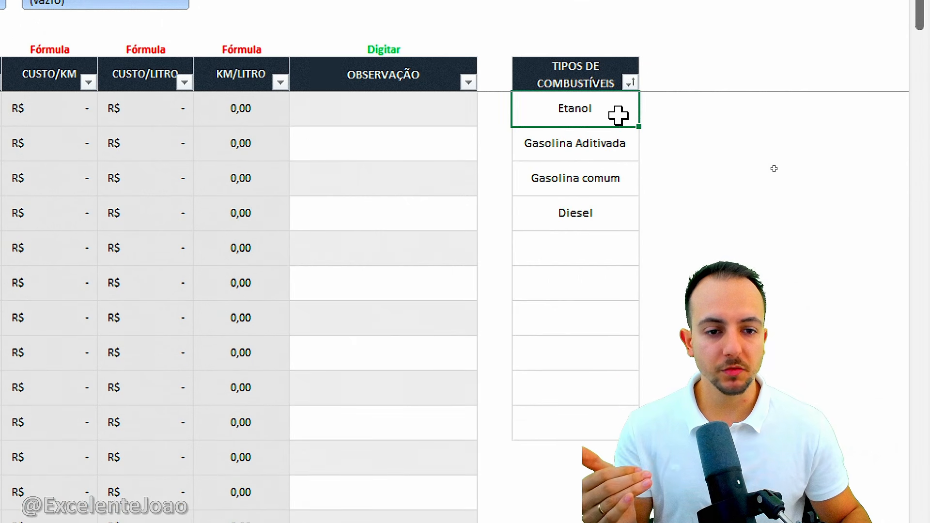
{"action": "left_click", "coordinate": [617, 143]}
{"action": "left_click", "coordinate": [617, 209]}
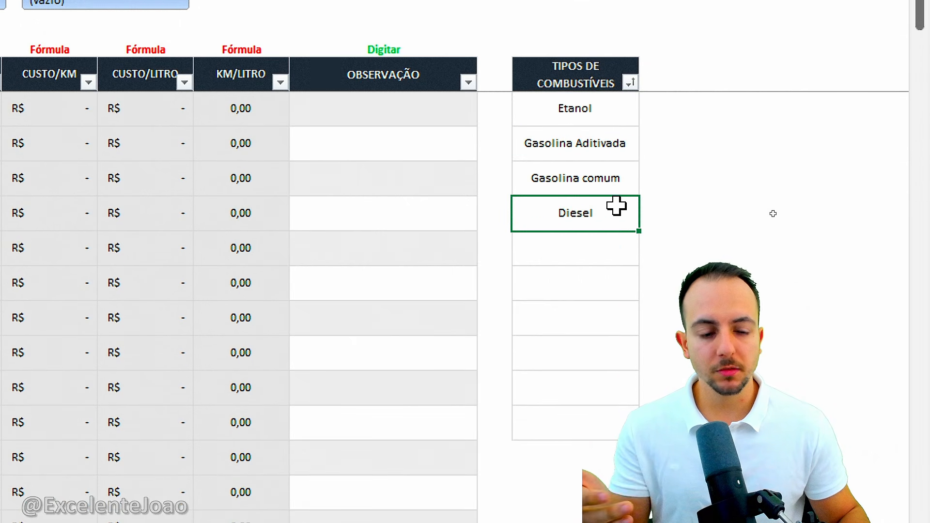
{"action": "left_click_drag", "start_coordinate": [612, 241], "coordinate": [607, 418]}
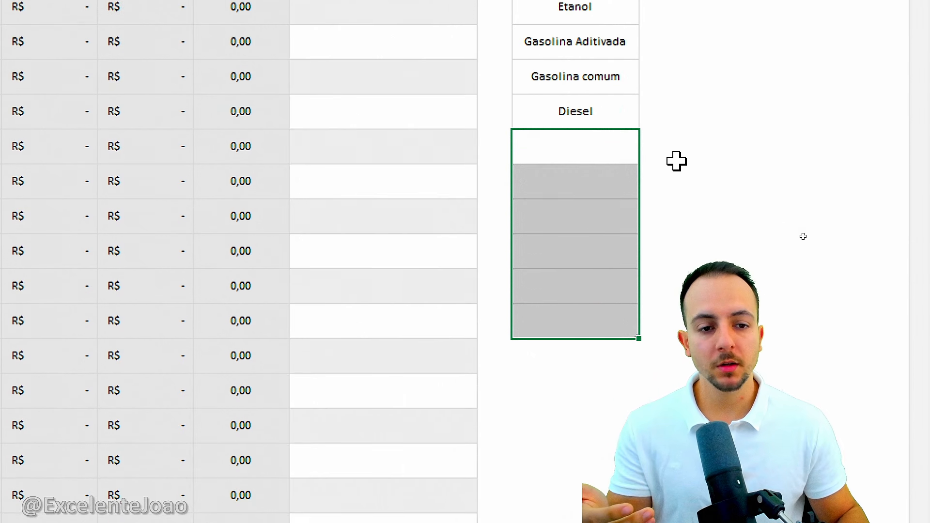
Add Gasolina 99% in the first blank row of the TIPOS DE COMBUSTÍVEIS table
{"action": "left_click", "coordinate": [609, 144]}
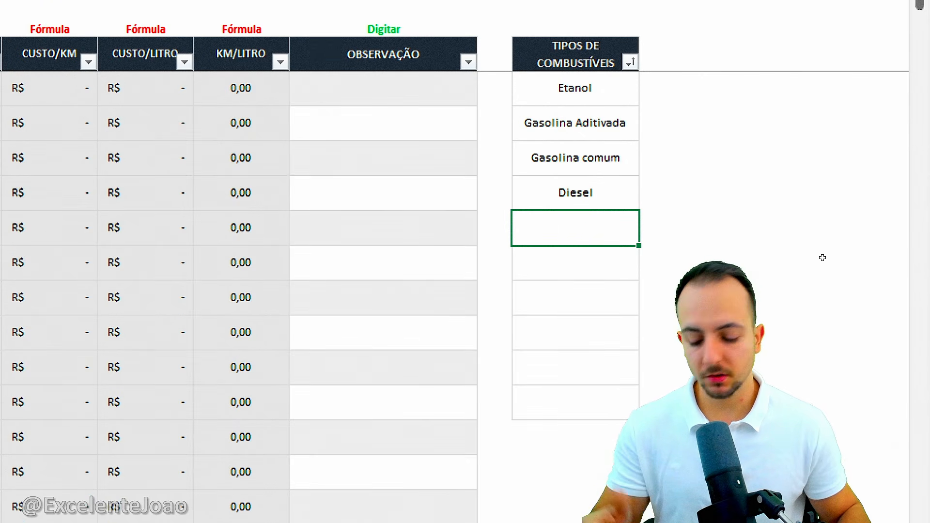
{"action": "type", "text": "Gasolina 99"}
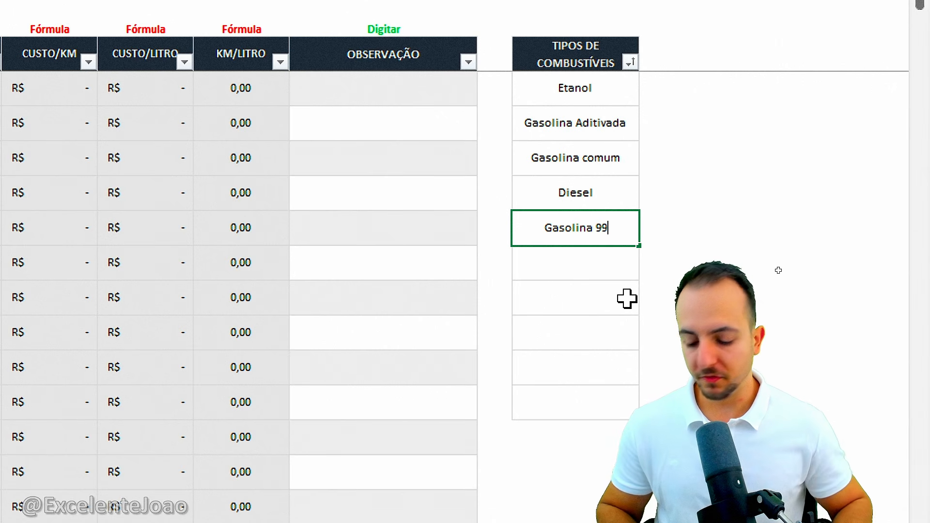
{"action": "type", "text": "%"}
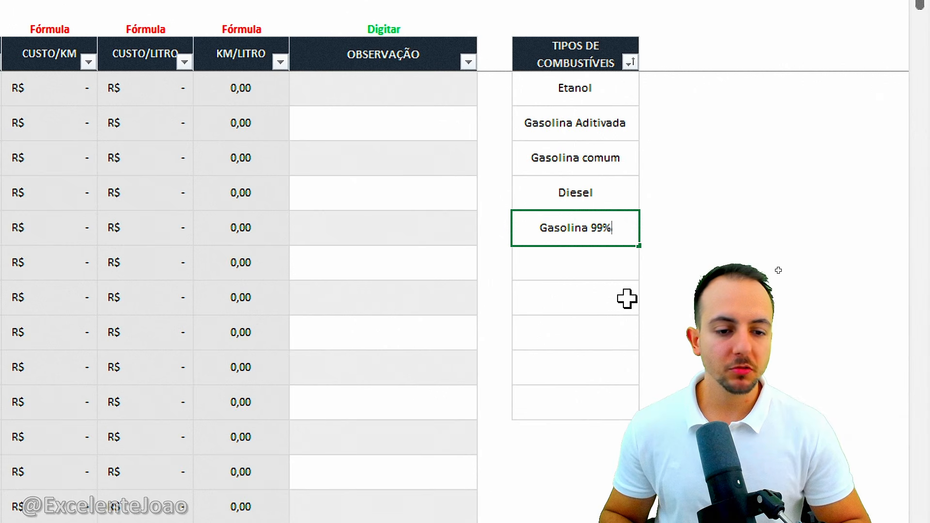
{"action": "key", "text": "Return"}
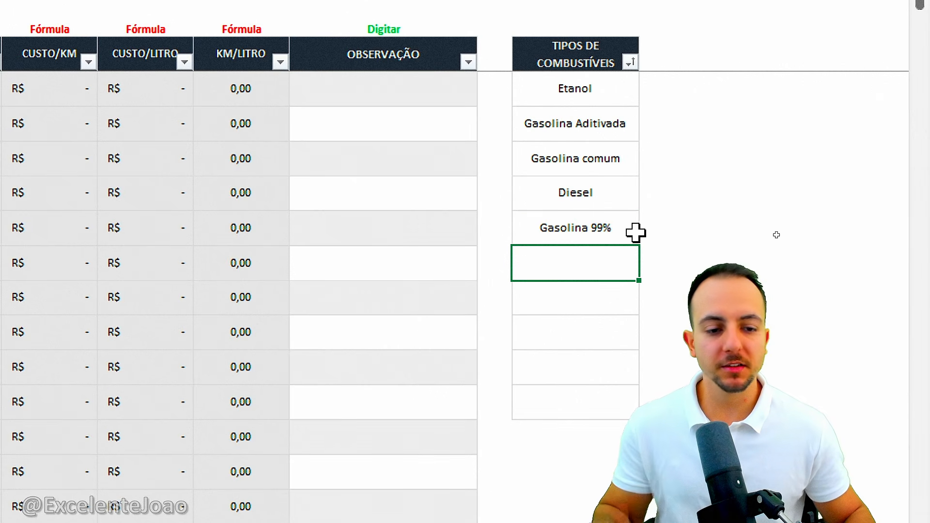
Sort the TIPOS DE COMBUSTÍVEIS table alphabetically in ascending order
{"action": "left_click", "coordinate": [615, 228]}
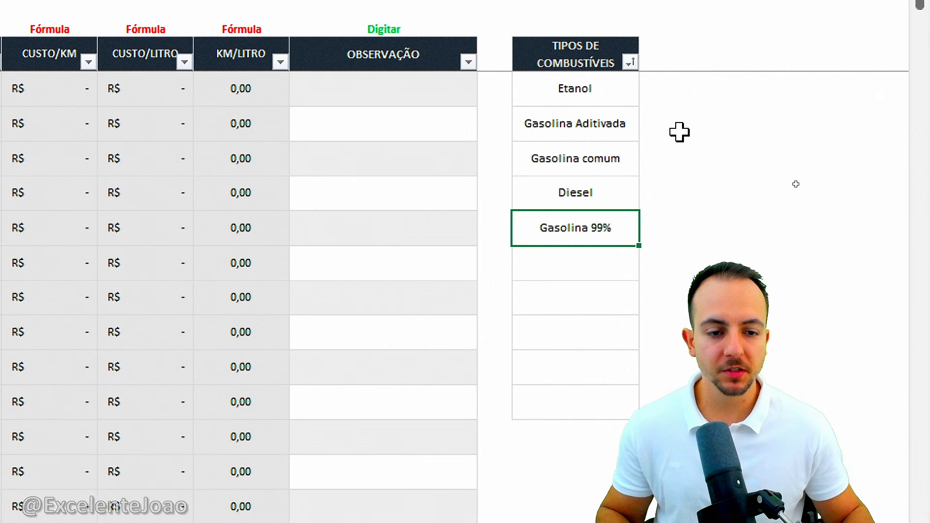
{"action": "left_click_drag", "start_coordinate": [619, 93], "coordinate": [567, 399]}
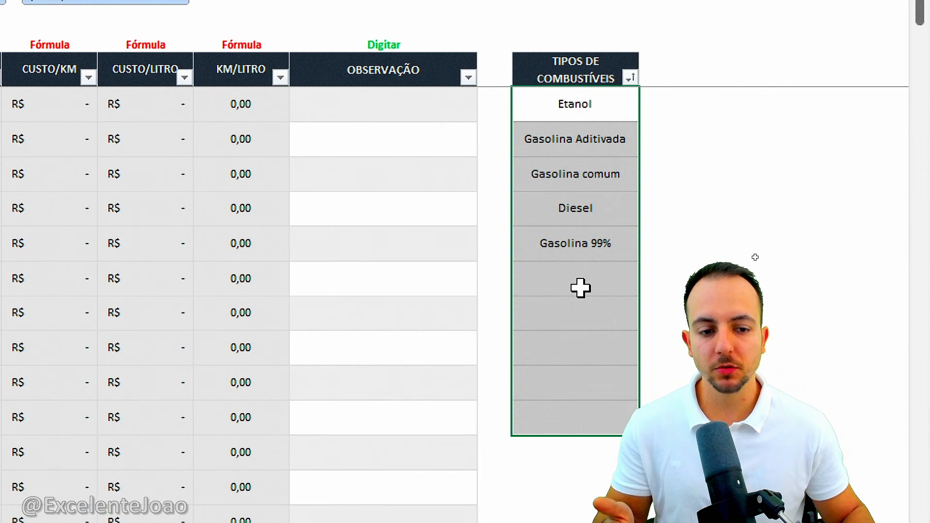
{"action": "left_click_drag", "start_coordinate": [594, 107], "coordinate": [615, 243]}
{"action": "left_click", "coordinate": [616, 242]}
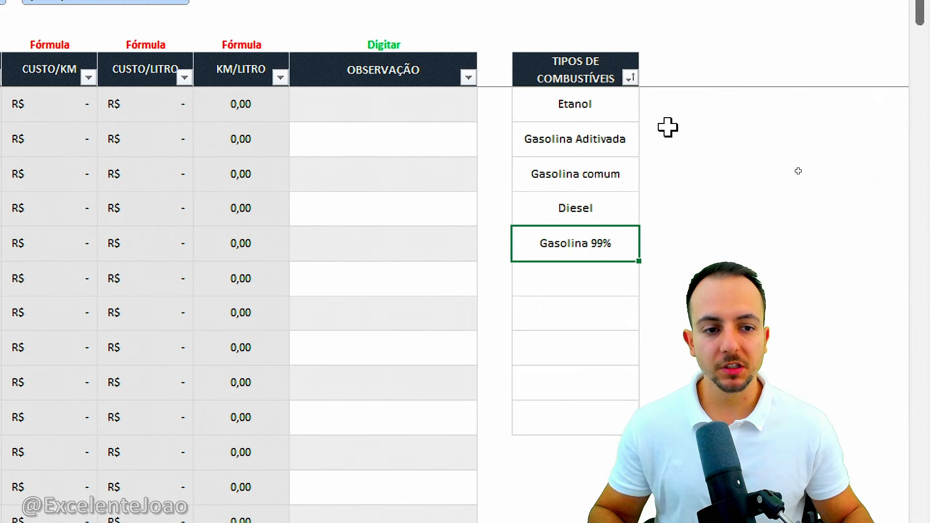
{"action": "mouse_move", "coordinate": [605, 48]}
{"action": "left_mouse_down"}
{"action": "mouse_move", "coordinate": [651, 252]}
{"action": "mouse_move", "coordinate": [606, 65]}
{"action": "mouse_move", "coordinate": [629, 58]}
{"action": "left_mouse_up"}
{"action": "key", "text": "e"}
{"action": "left_click_drag", "start_coordinate": [660, 108], "coordinate": [706, 163]}
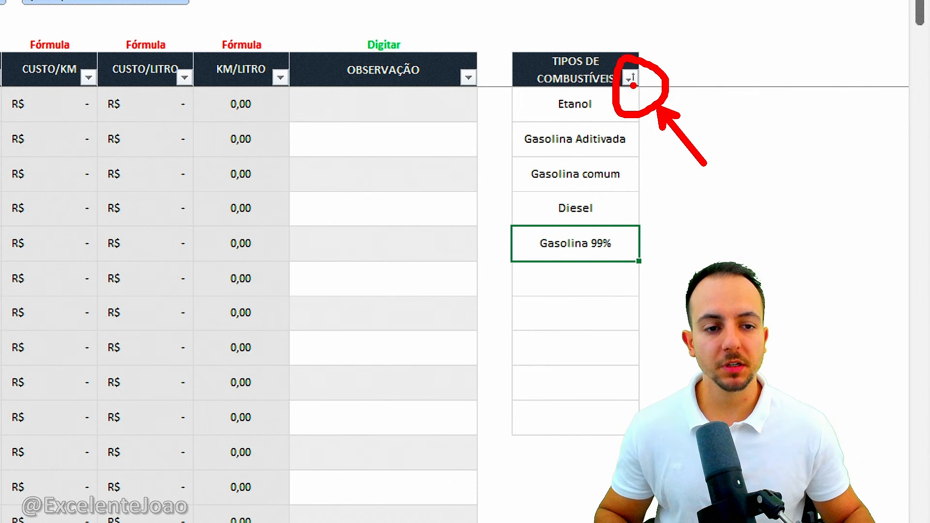
{"action": "left_click", "coordinate": [630, 77]}
{"action": "left_click", "coordinate": [563, 97]}
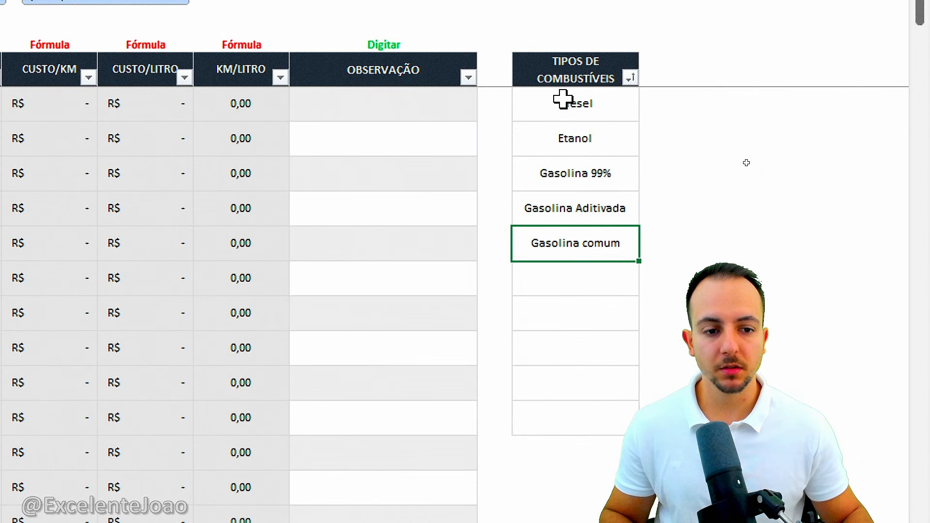
Review the sorted entries of the TIPOS DE COMBUSTÍVEIS table one by one
{"action": "left_click", "coordinate": [599, 99]}
{"action": "left_click", "coordinate": [596, 138]}
{"action": "left_click", "coordinate": [596, 173]}
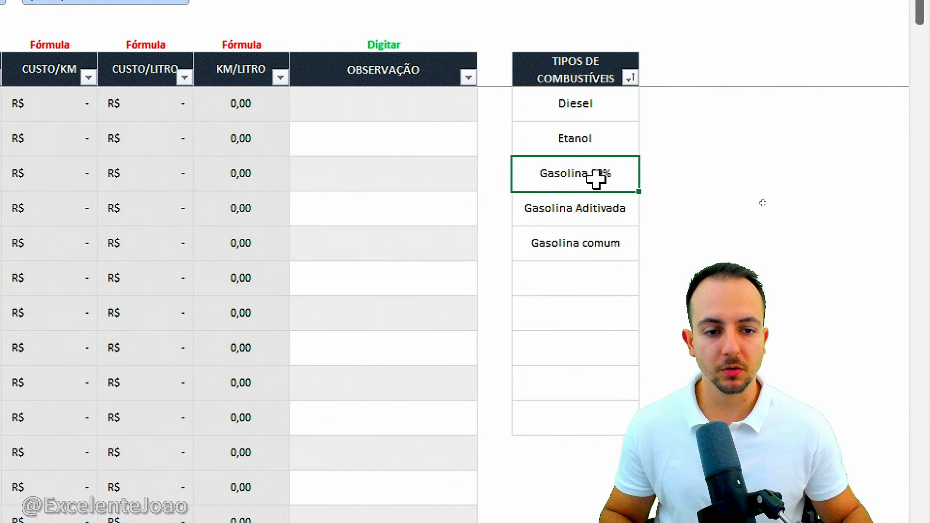
{"action": "left_click", "coordinate": [589, 213]}
{"action": "left_click", "coordinate": [584, 251]}
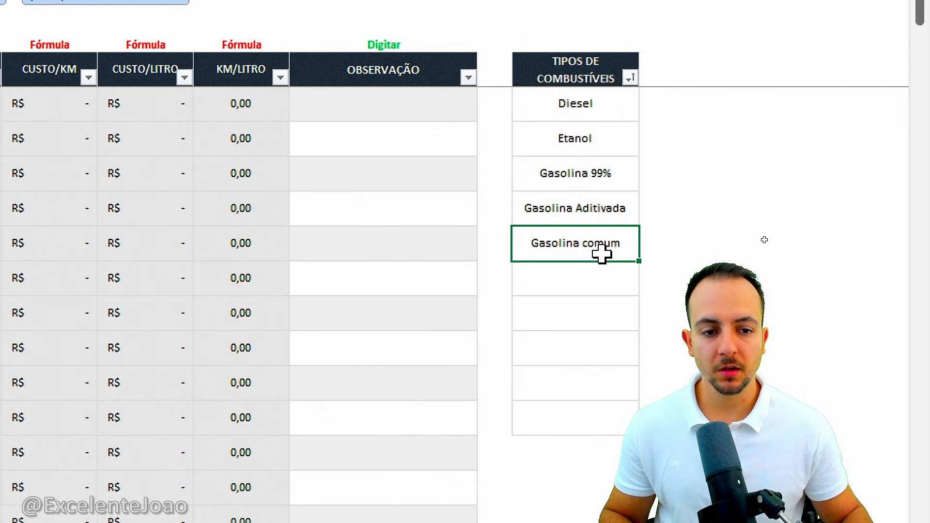
{"action": "left_click", "coordinate": [581, 167]}
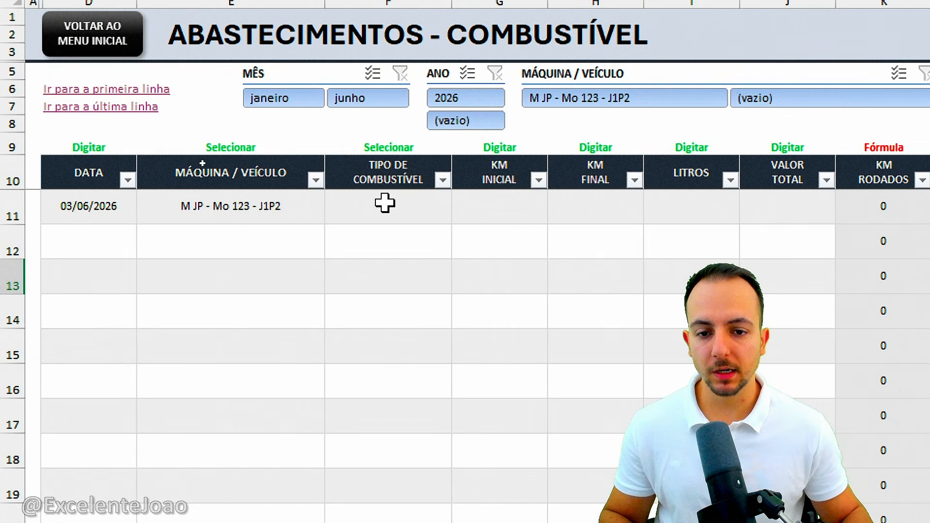
Choose the TIPO DE COMBUSTÍVEL of the first fuel record from the list in cell F11
{"action": "left_click", "coordinate": [455, 215]}
{"action": "left_click", "coordinate": [440, 211]}
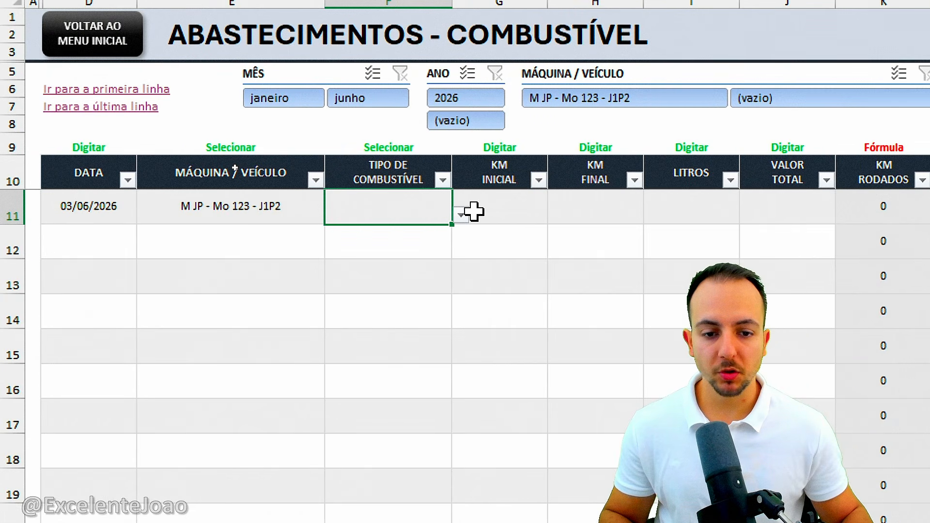
{"action": "left_click", "coordinate": [461, 215]}
{"action": "left_click", "coordinate": [421, 266]}
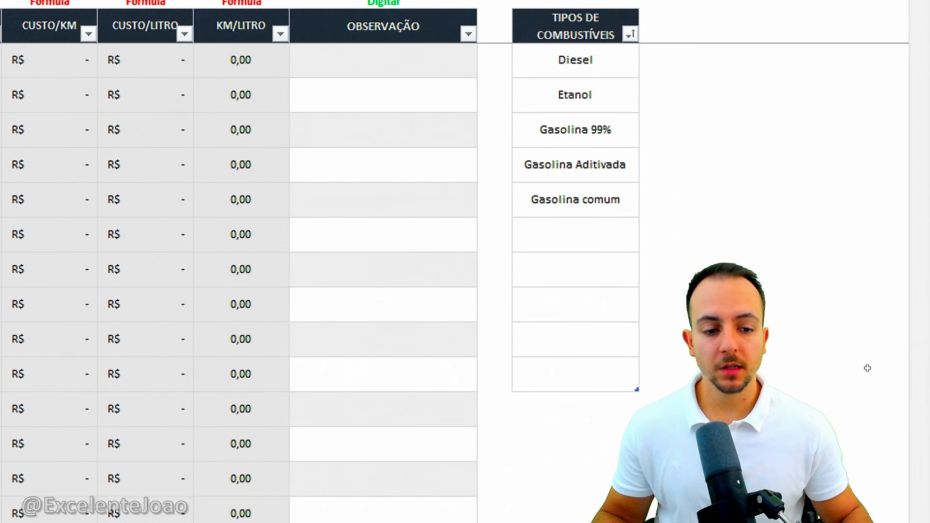
Examine the blank rows below the last fuel type in the TIPOS DE COMBUSTÍVEIS table
{"action": "left_click", "coordinate": [595, 245]}
{"action": "left_click", "coordinate": [591, 274]}
{"action": "left_click", "coordinate": [582, 299]}
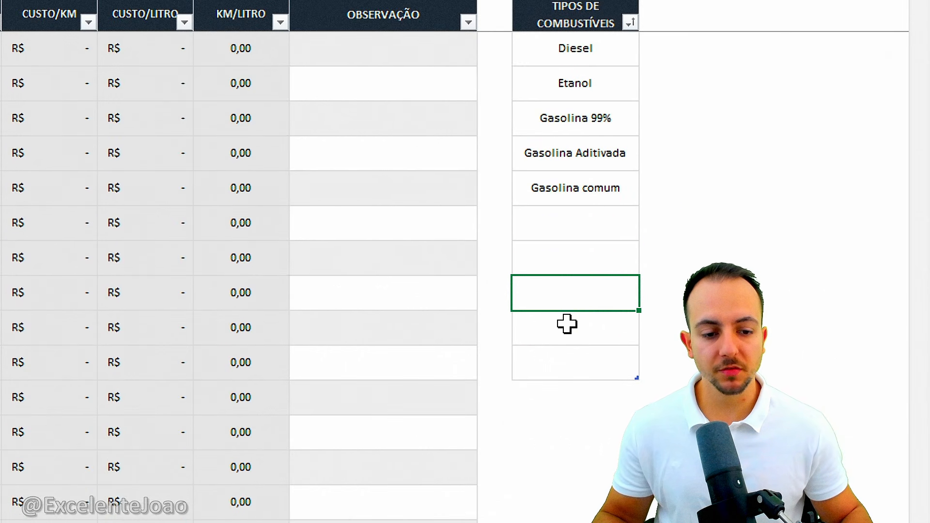
{"action": "left_click", "coordinate": [567, 324]}
{"action": "left_click", "coordinate": [564, 358]}
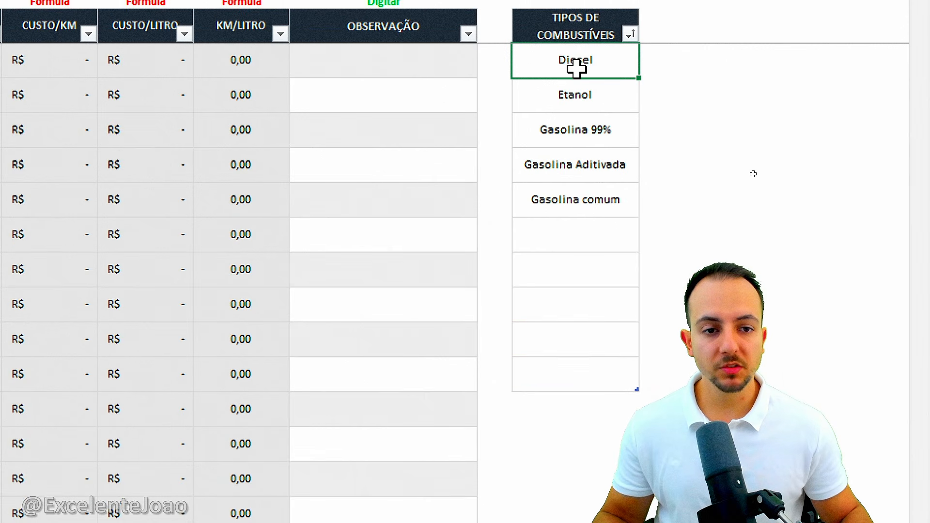
Add "Combustivel de avião" as a new entry directly below the last row of the TIPOS DE COMBUSTÍVEIS table
{"action": "left_click_drag", "start_coordinate": [577, 54], "coordinate": [579, 363]}
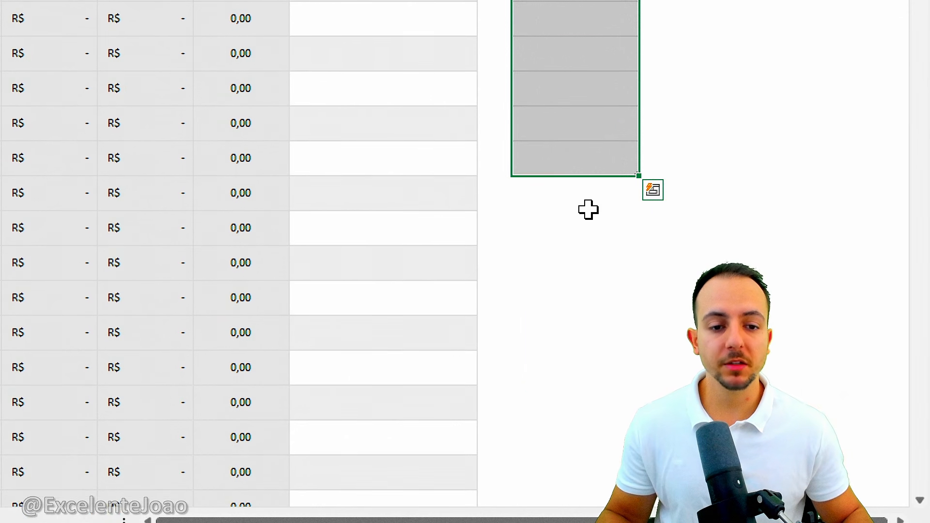
{"action": "left_click", "coordinate": [584, 199]}
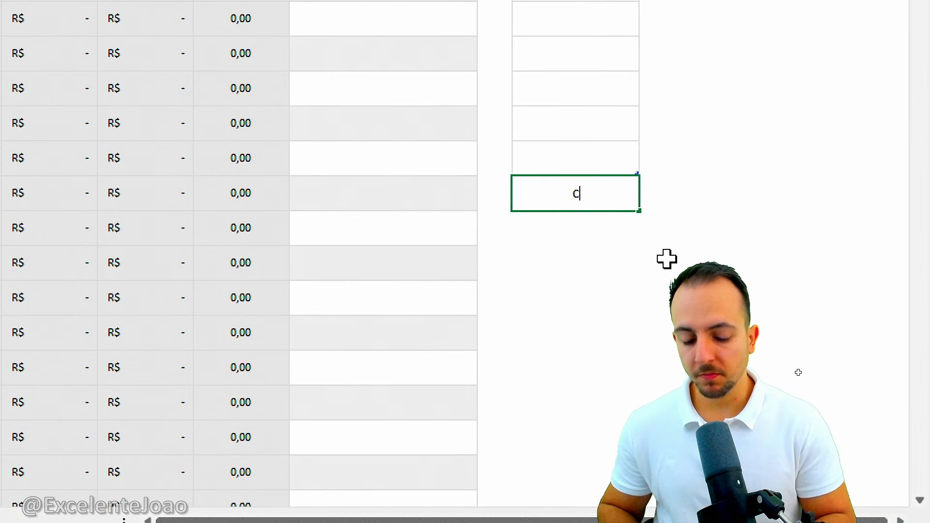
{"action": "type", "text": "stivel "}
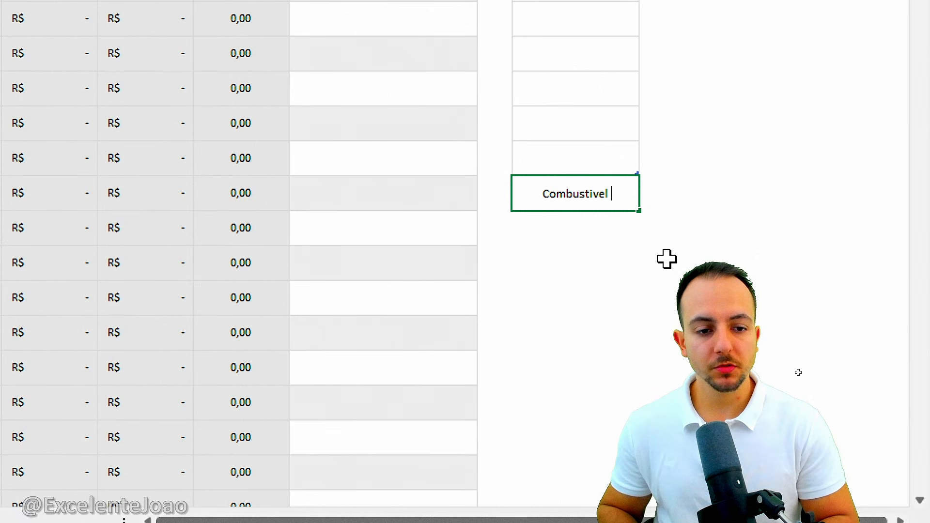
{"action": "type", "text": "de avião"}
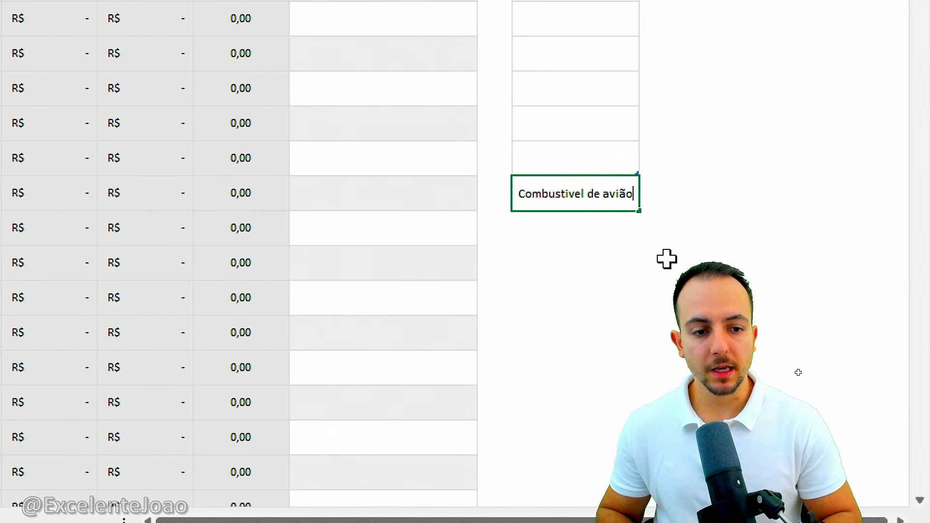
{"action": "key", "text": "Return"}
{"action": "left_click", "coordinate": [667, 259]}
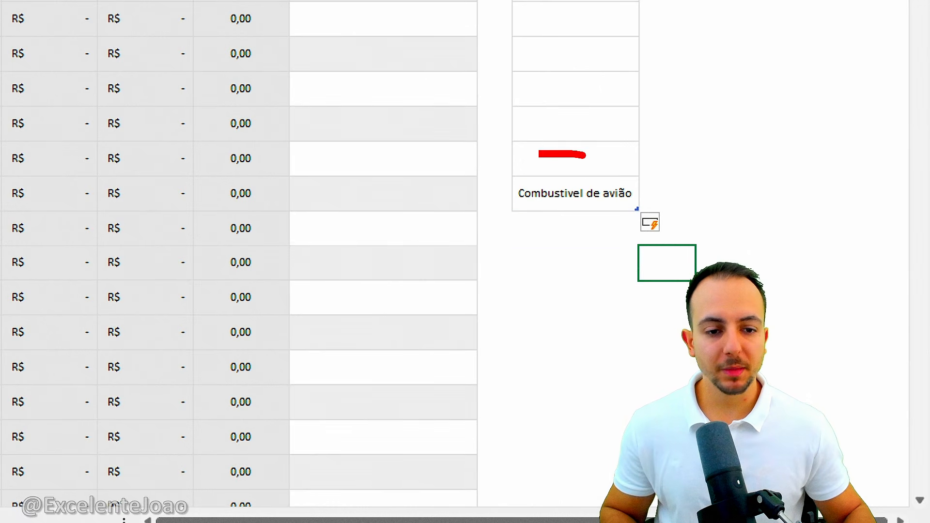
{"action": "left_click_drag", "start_coordinate": [539, 154], "coordinate": [541, 144]}
{"action": "key", "text": "Escape"}
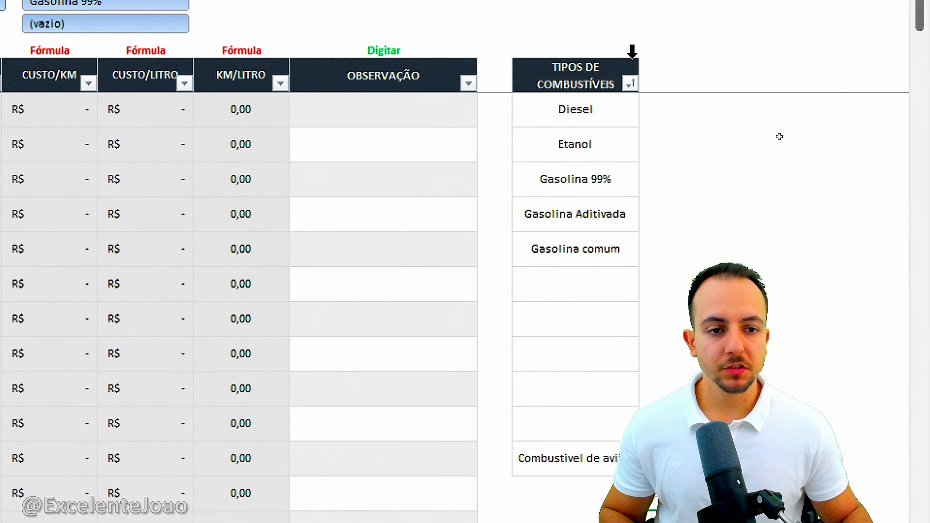
Sort the TIPOS DE COMBUSTÍVEIS table from A to Z again so it includes the new entry
{"action": "key", "text": "ctrl+2"}
{"action": "left_click_drag", "start_coordinate": [636, 75], "coordinate": [605, 81]}
{"action": "key", "text": "Escape"}
{"action": "left_click", "coordinate": [629, 97]}
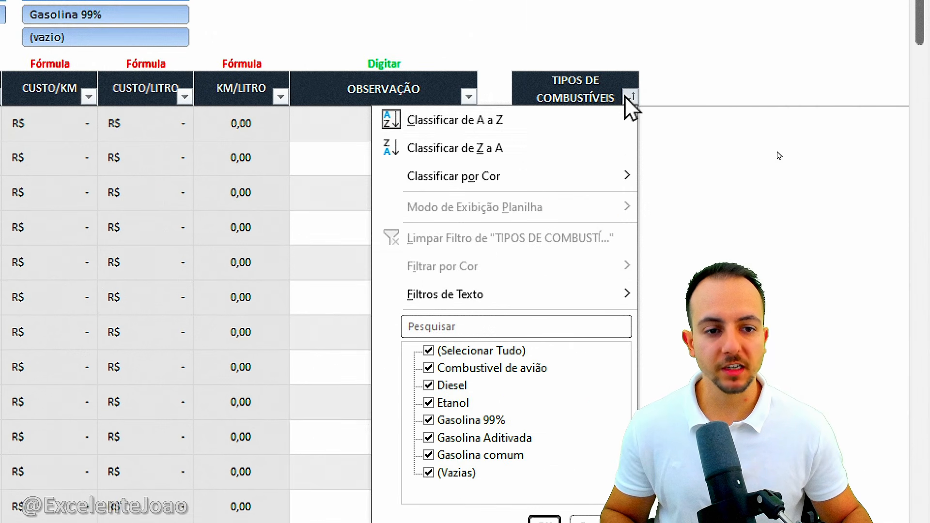
{"action": "left_click", "coordinate": [594, 120]}
Examine the re-sorted fuel types, the table's blank rows and the area below its last row
{"action": "left_click", "coordinate": [590, 116]}
{"action": "left_click", "coordinate": [587, 156]}
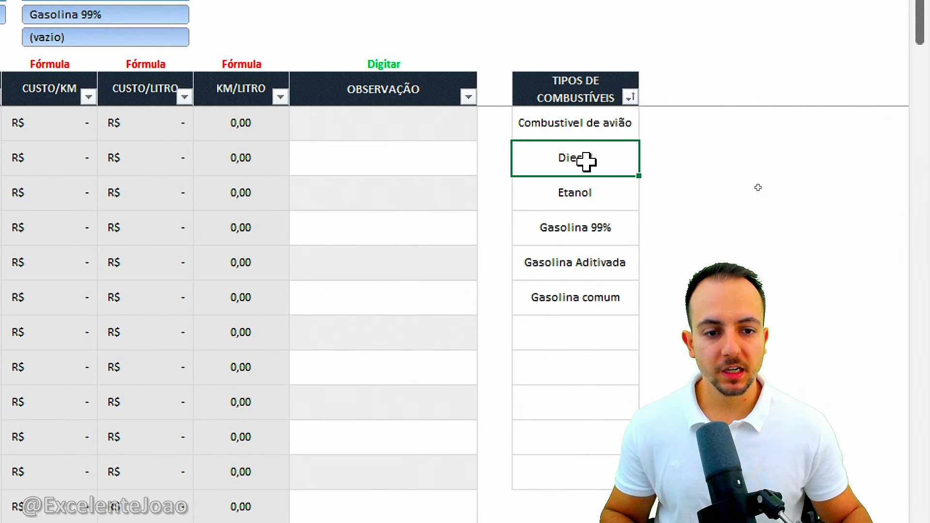
{"action": "left_click", "coordinate": [590, 192]}
{"action": "left_click", "coordinate": [599, 228]}
{"action": "left_click", "coordinate": [600, 263]}
{"action": "left_click", "coordinate": [593, 297]}
{"action": "left_click", "coordinate": [577, 337]}
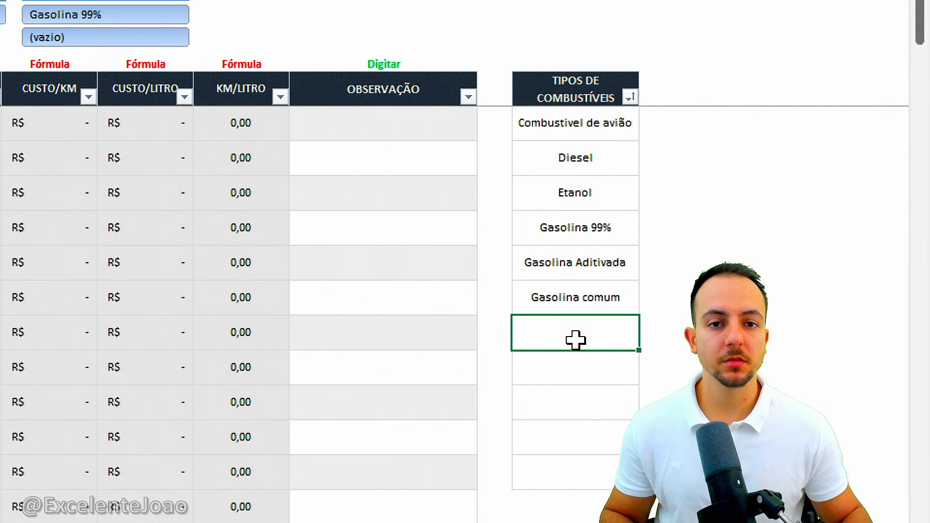
{"action": "left_click_drag", "start_coordinate": [582, 129], "coordinate": [580, 445]}
{"action": "left_click", "coordinate": [566, 92]}
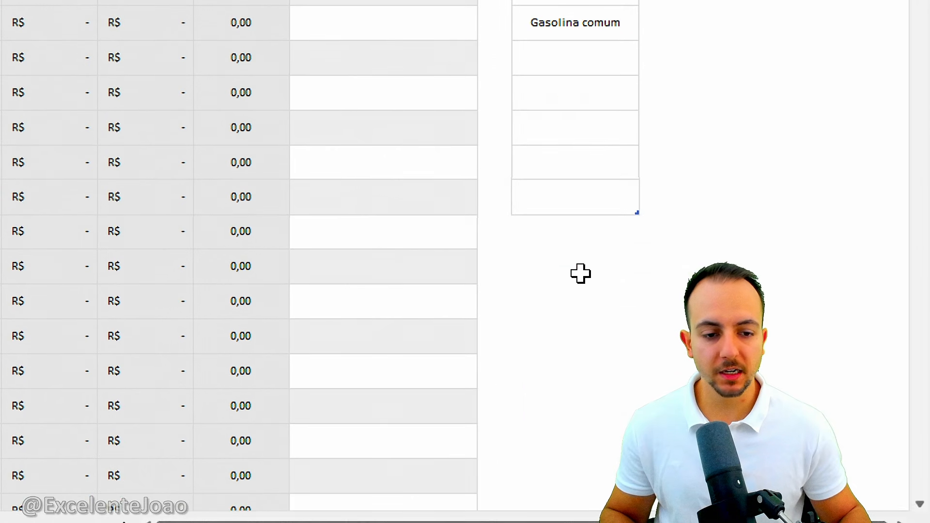
{"action": "left_click", "coordinate": [580, 470]}
{"action": "left_click", "coordinate": [584, 337]}
{"action": "left_click", "coordinate": [586, 405]}
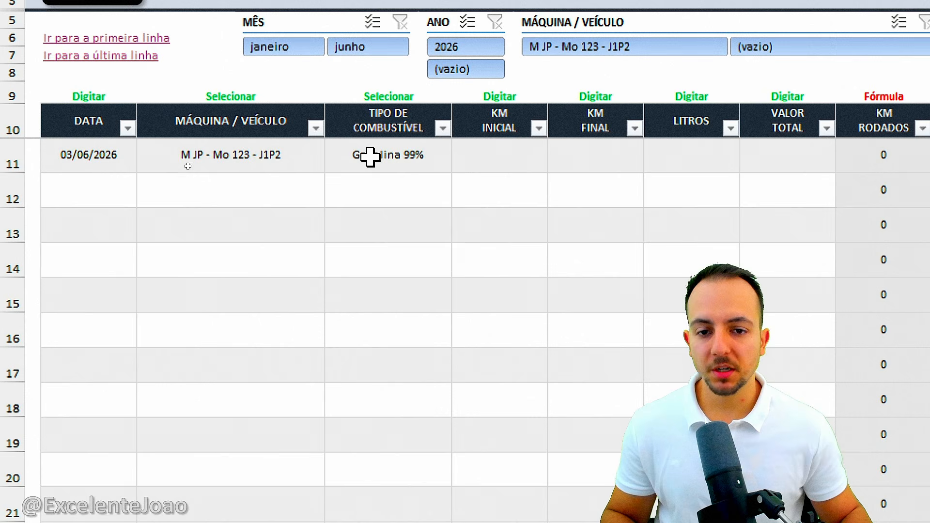
Try Combustivel de avião as the first fuel record's TIPO DE COMBUSTÍVEL, and set it back to Gasolina 99%
{"action": "left_click", "coordinate": [370, 156]}
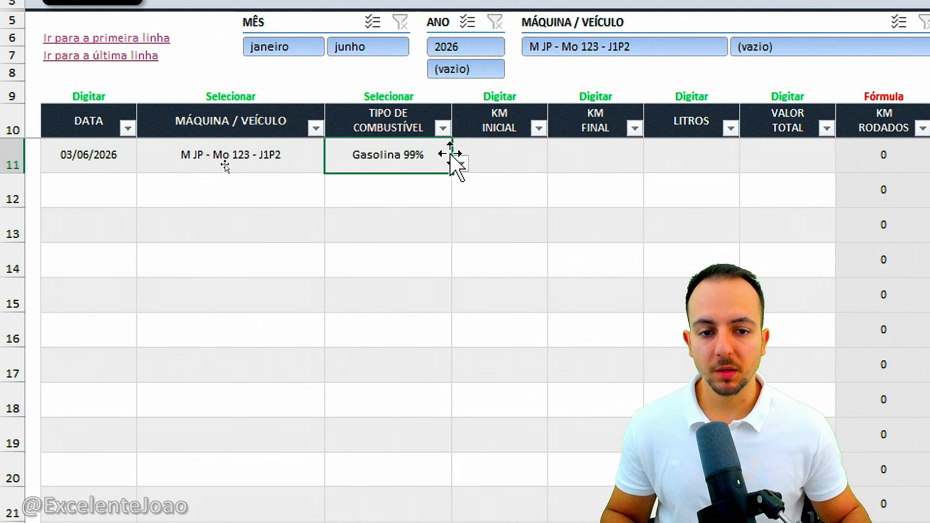
{"action": "left_click", "coordinate": [461, 164]}
{"action": "left_click", "coordinate": [420, 186]}
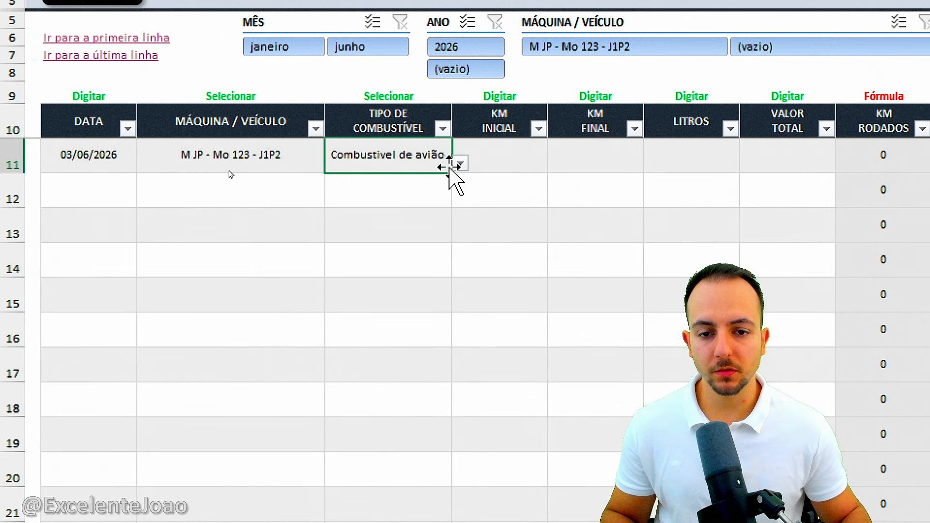
{"action": "left_click", "coordinate": [460, 163]}
{"action": "left_click", "coordinate": [417, 233]}
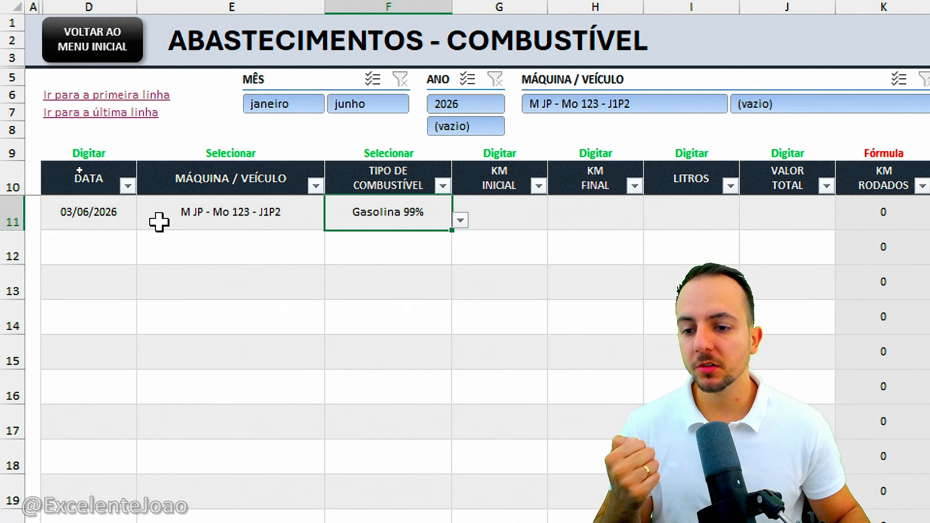
Enter 120000 as the KM INICIAL of the first fuel record in row 11
{"action": "left_click", "coordinate": [112, 222]}
{"action": "left_click", "coordinate": [220, 212]}
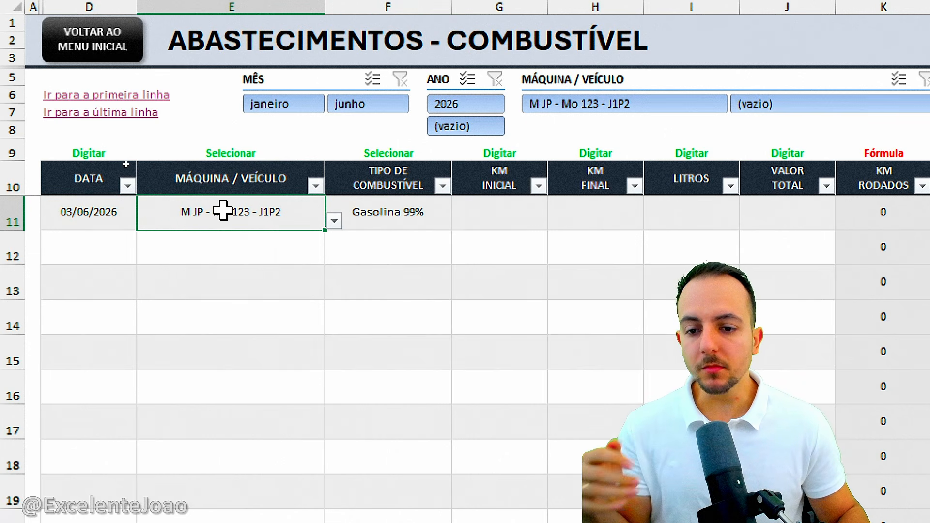
{"action": "left_click", "coordinate": [442, 207]}
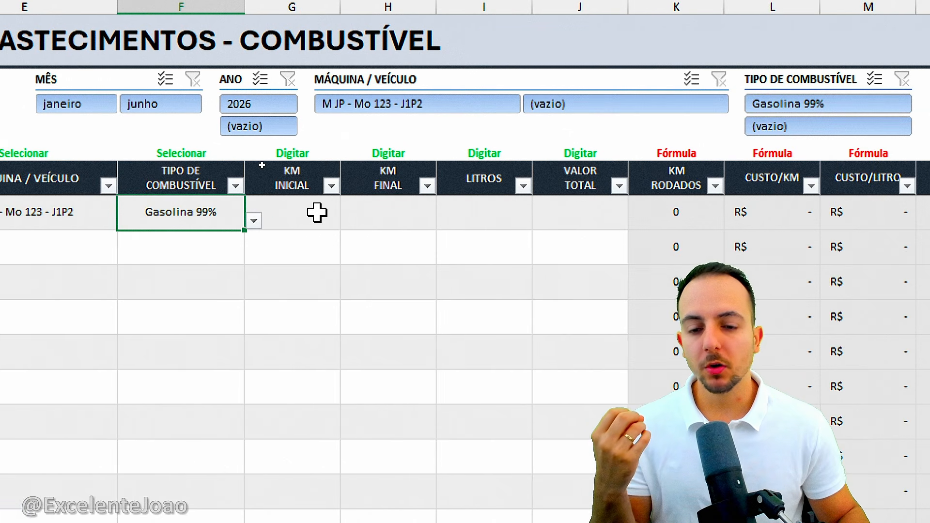
{"action": "left_click_drag", "start_coordinate": [317, 212], "coordinate": [401, 214]}
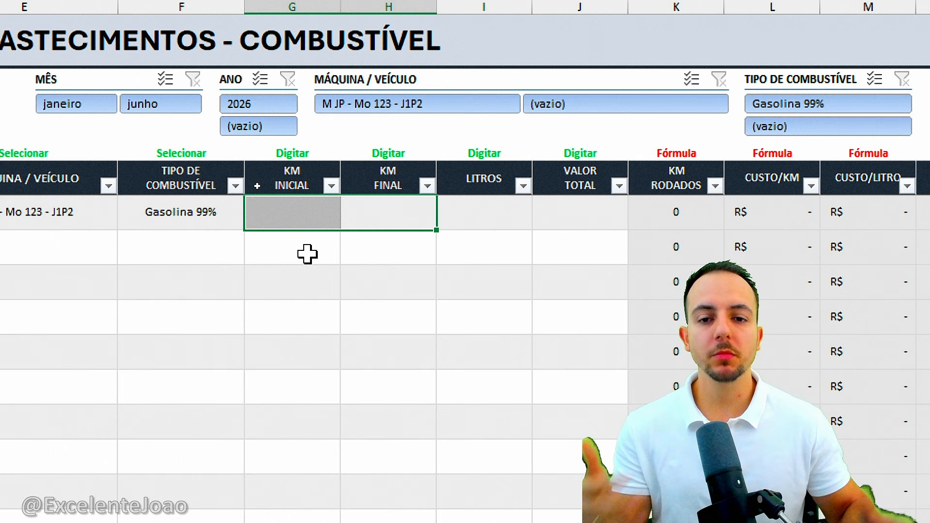
{"action": "left_click", "coordinate": [308, 206]}
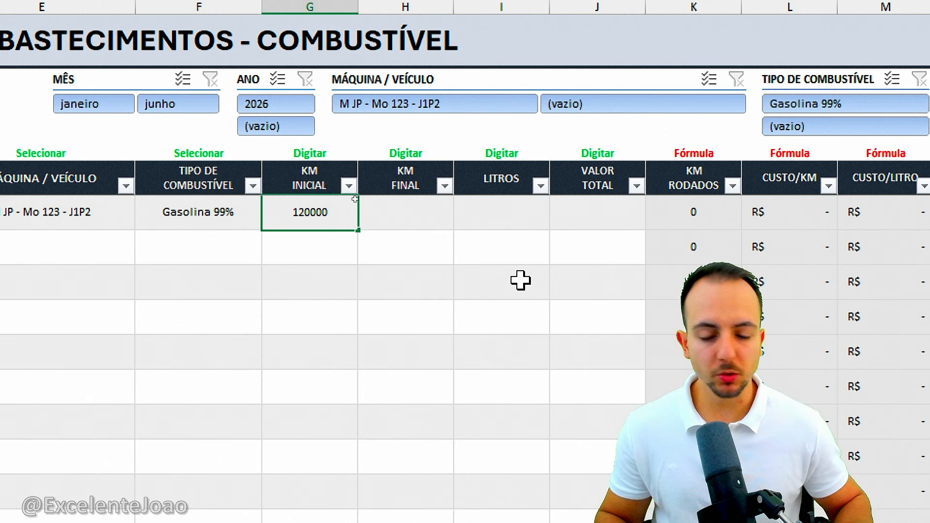
{"action": "type", "text": "120000"}
{"action": "key", "text": "Return"}
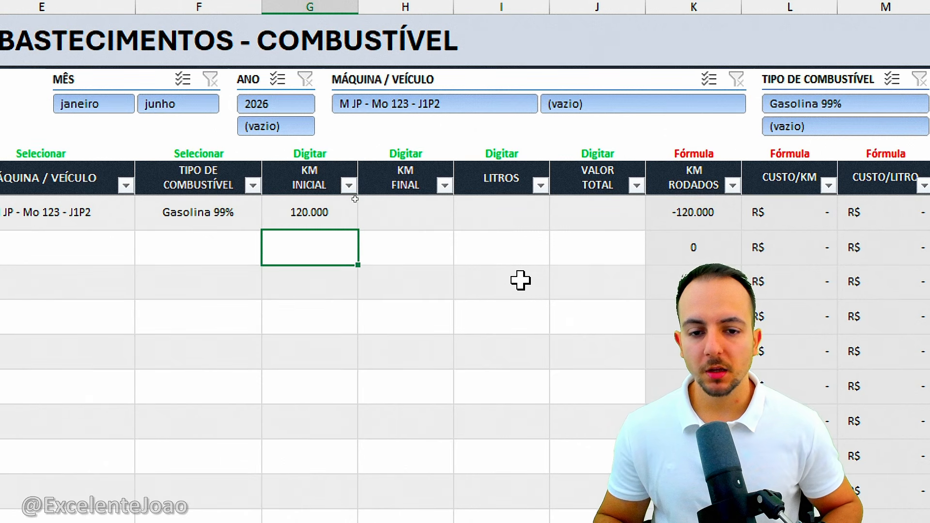
Leave KM FINAL blank in the first fuel record and enter 50 for LITROS and 300 for VALOR TOTAL
{"action": "left_click", "coordinate": [422, 224]}
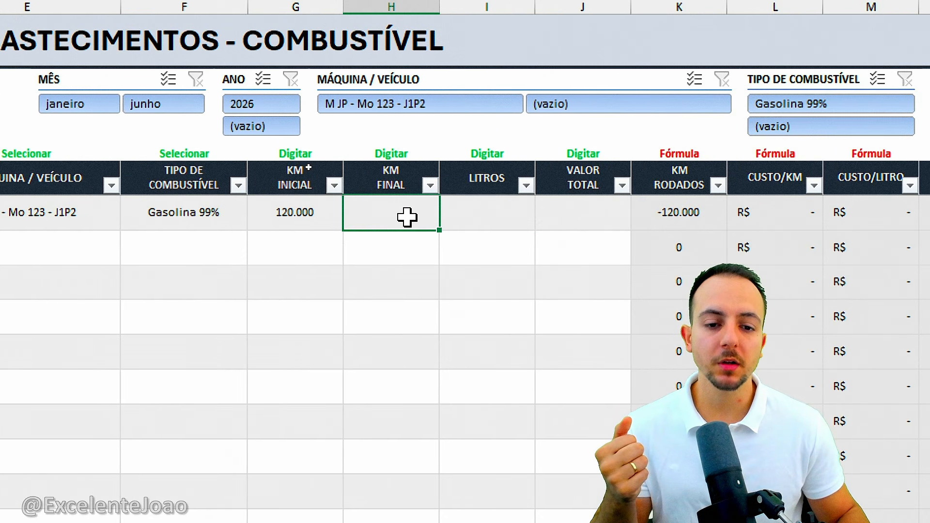
{"action": "left_click", "coordinate": [497, 217]}
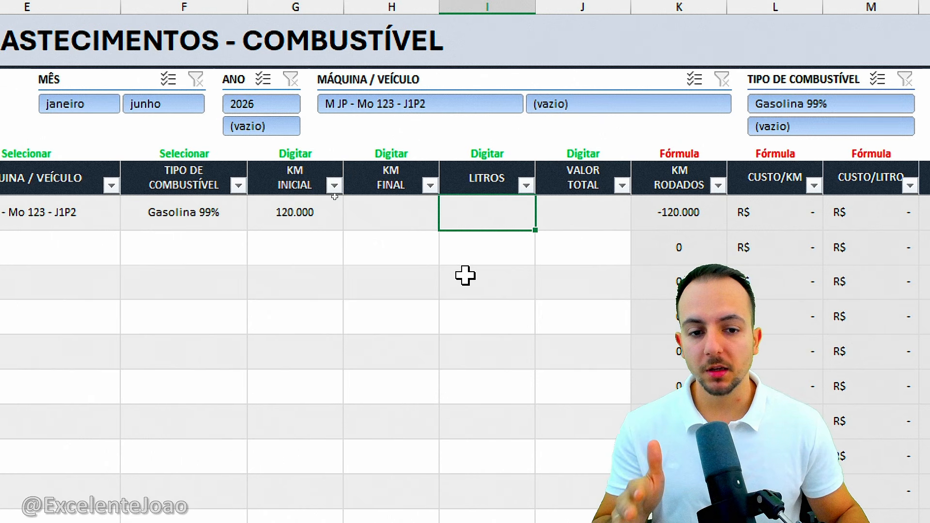
{"action": "type", "text": "50"}
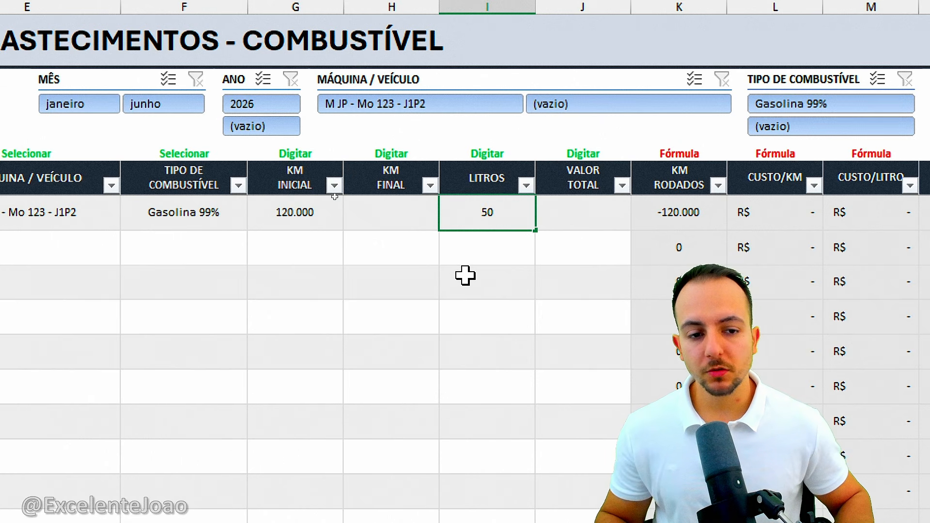
{"action": "key", "text": "Return"}
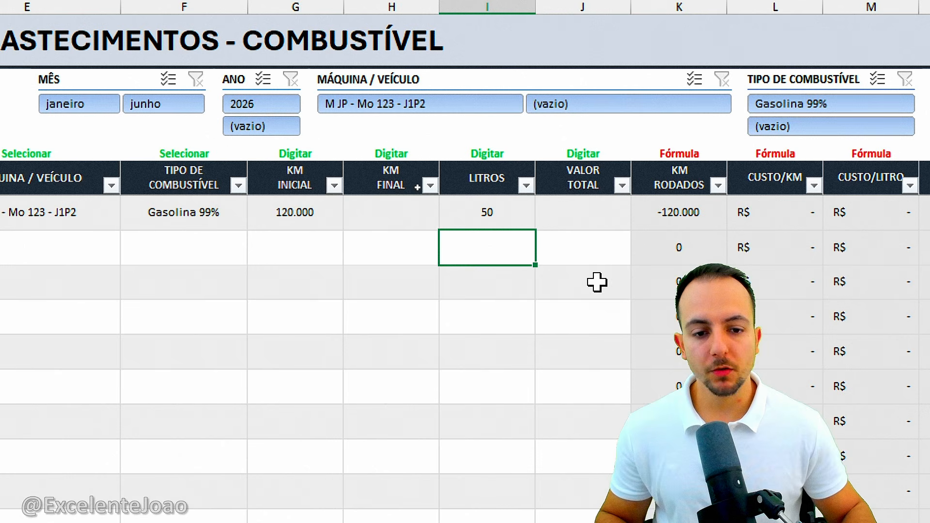
{"action": "left_click", "coordinate": [594, 214]}
{"action": "type", "text": "300"}
{"action": "key", "text": "Return"}
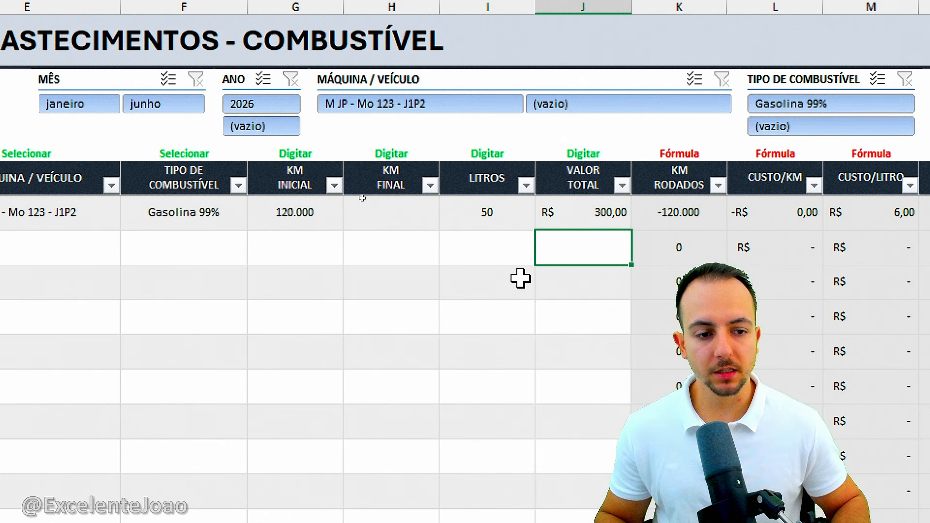
Check the completed fuel record and its formula columns, and go through the initial menu to the Cadastro sheet
{"action": "scroll", "coordinate": [264, 201], "scroll_direction": "left", "scroll_amount": 3}
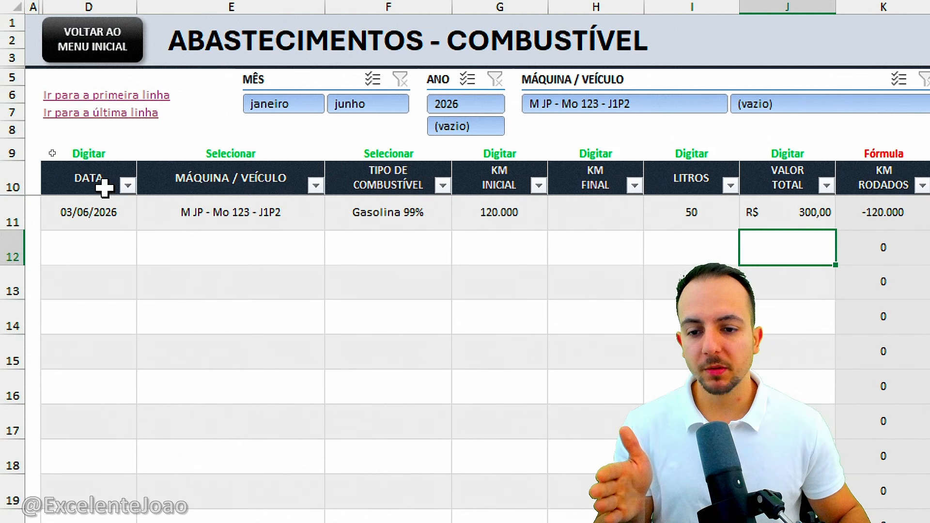
{"action": "scroll", "coordinate": [775, 262], "scroll_direction": "right", "scroll_amount": 5}
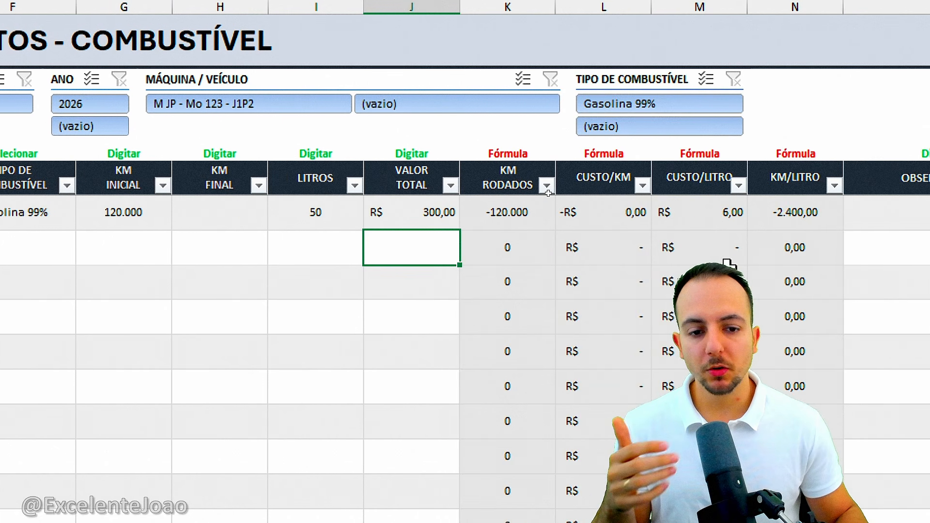
{"action": "scroll", "coordinate": [117, 163], "scroll_direction": "left", "scroll_amount": 2}
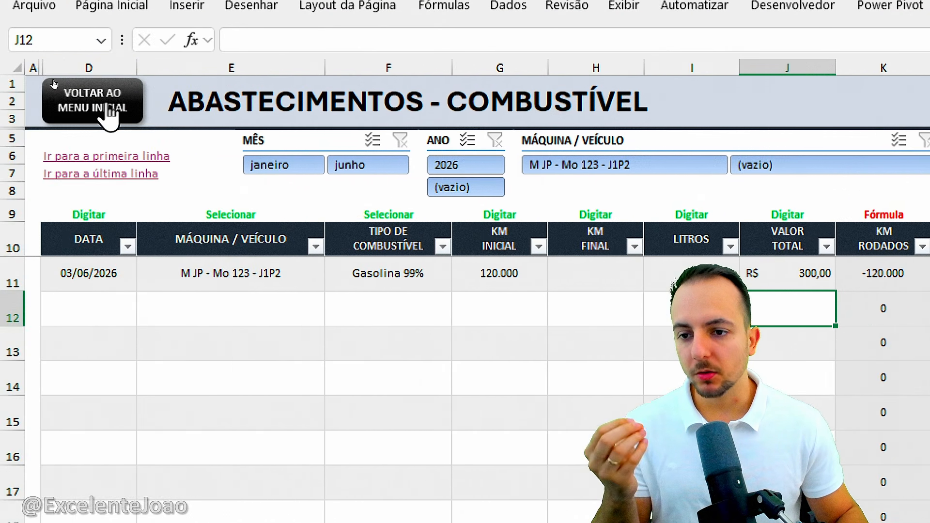
{"action": "left_click", "coordinate": [104, 114]}
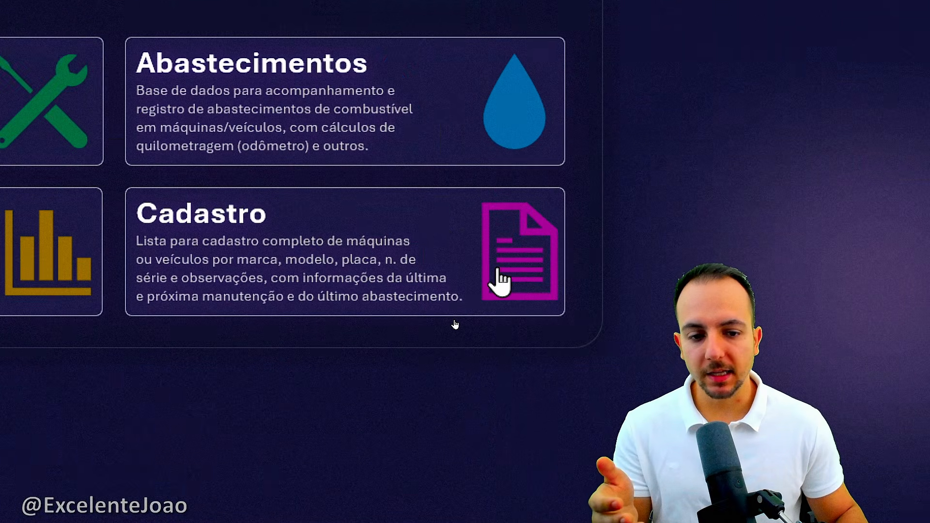
{"action": "left_click", "coordinate": [498, 276]}
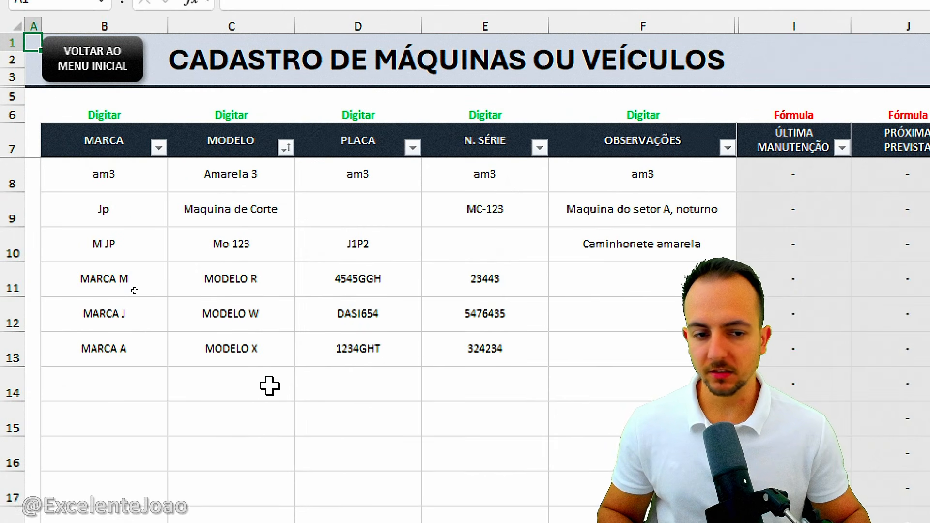
Examine the M JP - Mo 123 - J1P2 vehicle's row, its ÚLTIMO ABASTECIMENTO date and the maintenance date columns
{"action": "mouse_move", "coordinate": [682, 221]}
{"action": "left_mouse_down"}
{"action": "mouse_move", "coordinate": [678, 265]}
{"action": "mouse_move", "coordinate": [670, 232]}
{"action": "left_mouse_up"}
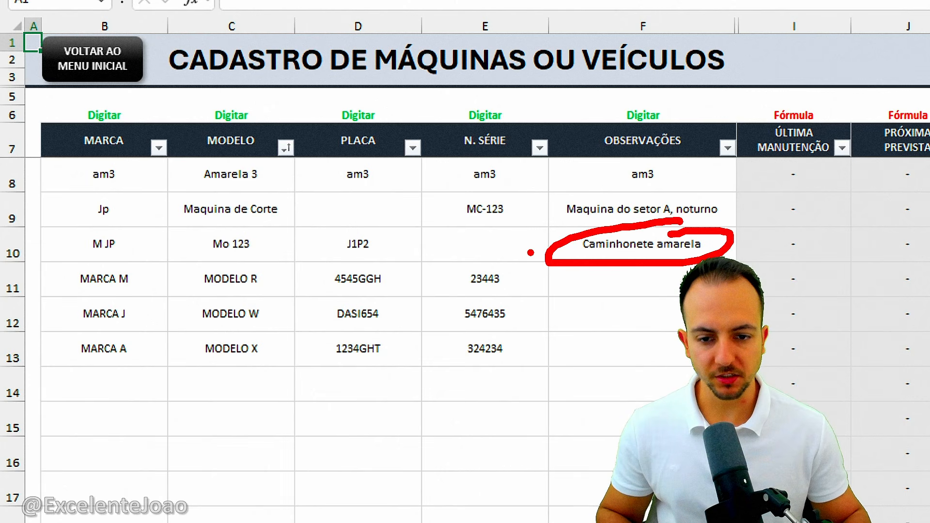
{"action": "mouse_move", "coordinate": [171, 207]}
{"action": "left_mouse_down"}
{"action": "mouse_move", "coordinate": [68, 232]}
{"action": "mouse_move", "coordinate": [319, 221]}
{"action": "mouse_move", "coordinate": [123, 203]}
{"action": "left_mouse_up"}
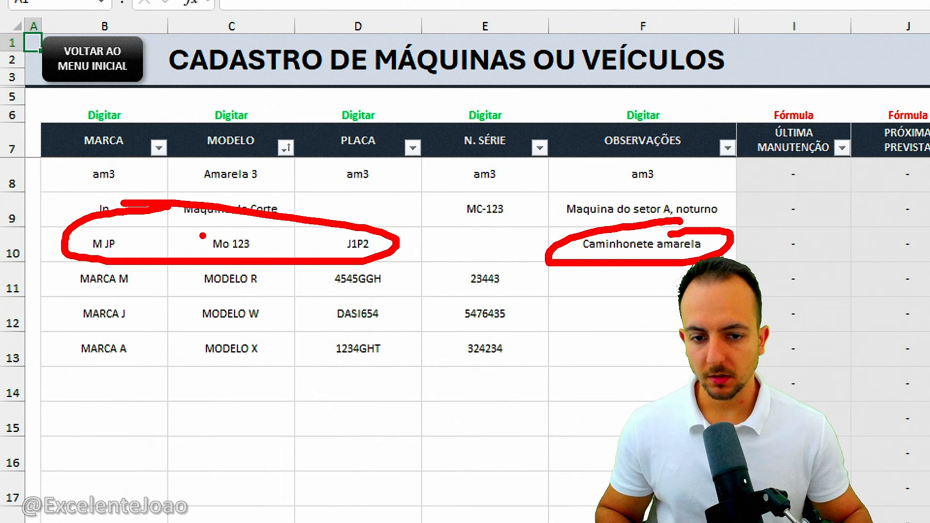
{"action": "key", "text": "Escape"}
{"action": "key", "text": "ctrl+2"}
{"action": "mouse_move", "coordinate": [508, 226]}
{"action": "left_mouse_down"}
{"action": "mouse_move", "coordinate": [386, 235]}
{"action": "mouse_move", "coordinate": [485, 219]}
{"action": "left_mouse_up"}
{"action": "left_click_drag", "start_coordinate": [605, 310], "coordinate": [547, 274]}
{"action": "left_click_drag", "start_coordinate": [548, 273], "coordinate": [559, 293]}
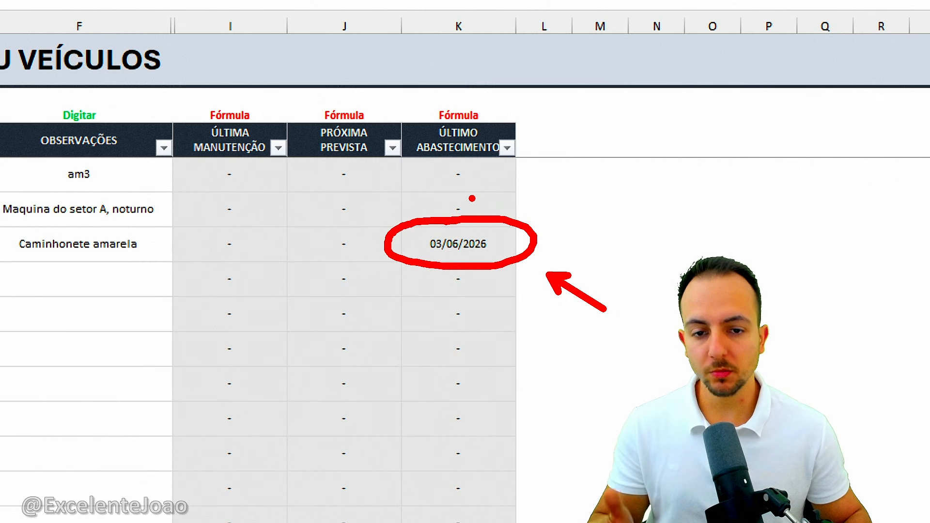
{"action": "mouse_move", "coordinate": [216, 108]}
{"action": "left_mouse_down"}
{"action": "mouse_move", "coordinate": [288, 151]}
{"action": "mouse_move", "coordinate": [233, 109]}
{"action": "left_mouse_up"}
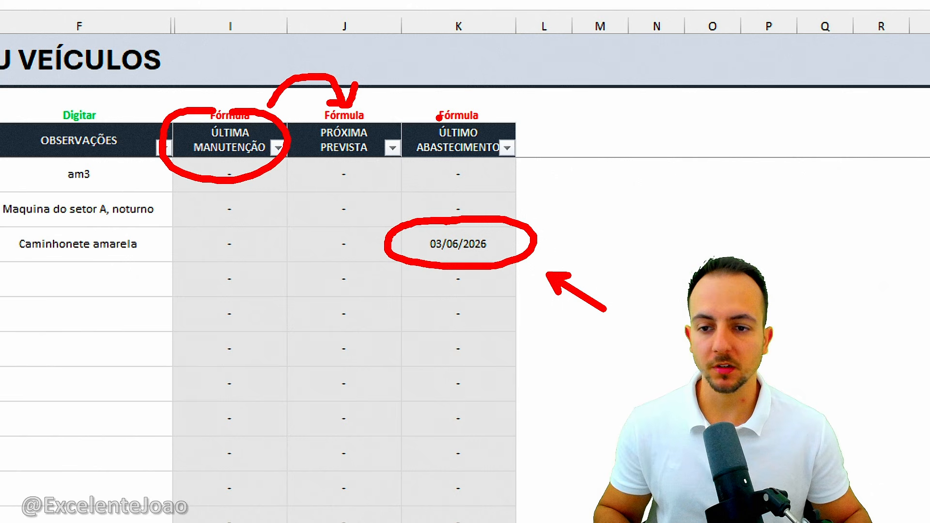
{"action": "key", "text": "Escape"}
Return from the vehicle register to the workbook's initial menu
{"action": "scroll", "coordinate": [119, 174], "scroll_direction": "left", "scroll_amount": 8}
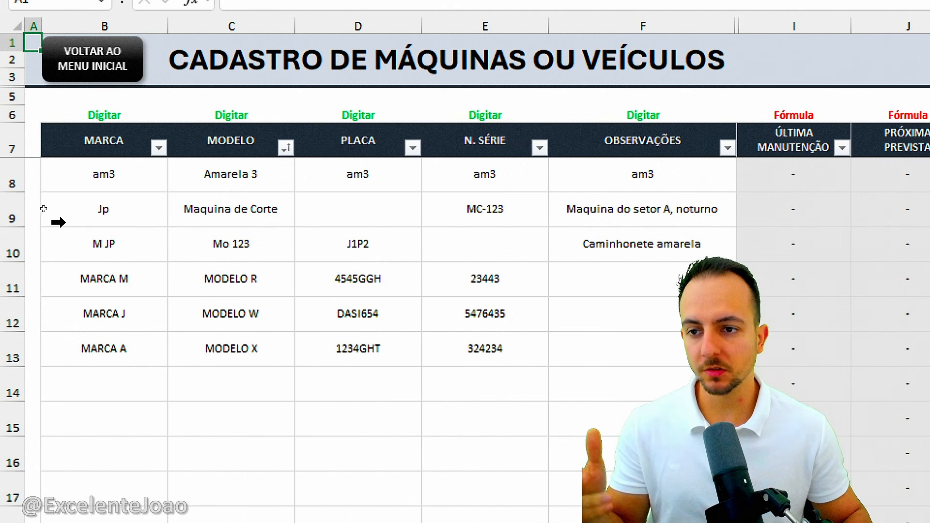
{"action": "left_click", "coordinate": [138, 79]}
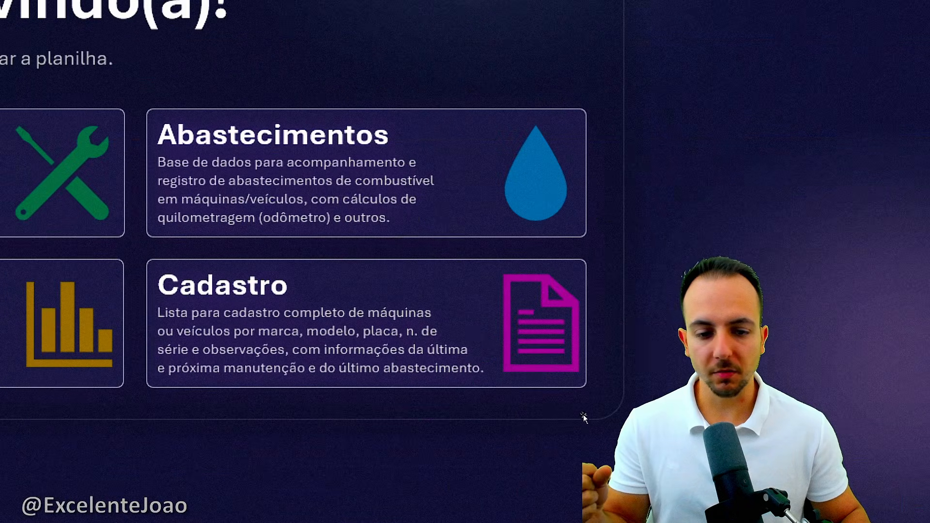
Open the Abastecimentos sheet and examine the blank KM FINAL cell and the KM RODADOS, CUSTO/KM, CUSTO/LITRO and KM/LITRO formula columns
{"action": "left_click", "coordinate": [543, 203]}
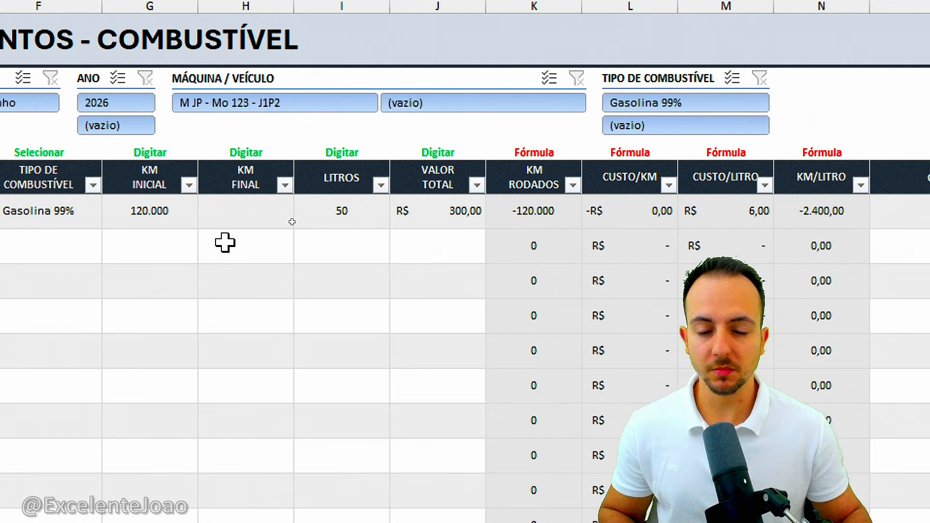
{"action": "left_click_drag", "start_coordinate": [216, 145], "coordinate": [252, 144]}
{"action": "left_click_drag", "start_coordinate": [271, 245], "coordinate": [304, 287]}
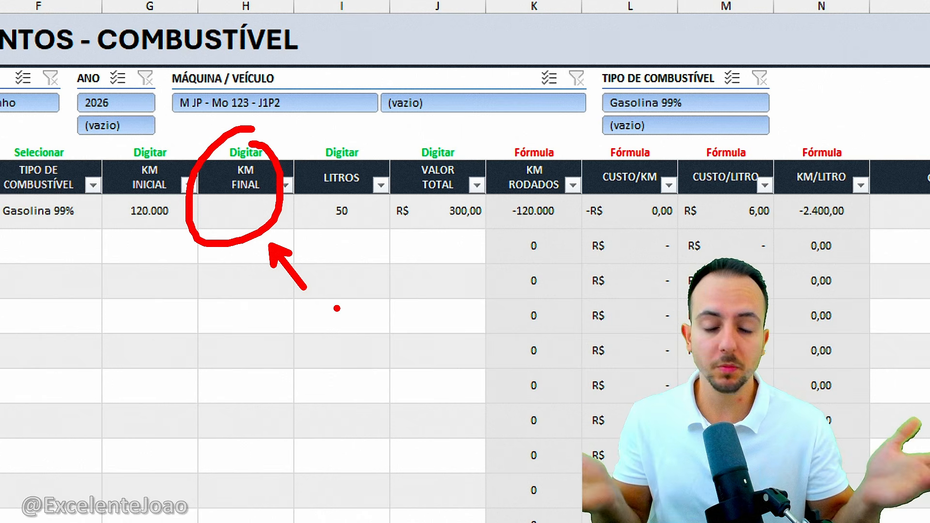
{"action": "key", "text": "Escape"}
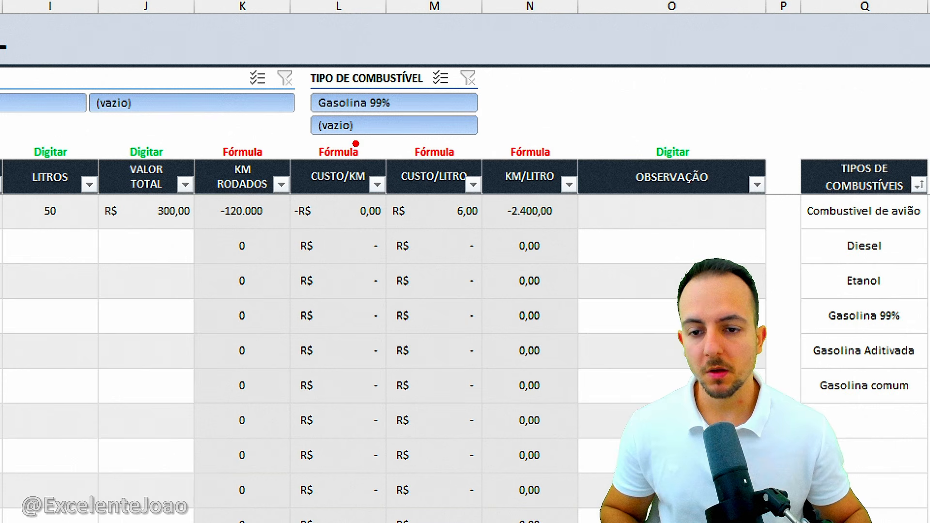
{"action": "left_click_drag", "start_coordinate": [270, 156], "coordinate": [291, 107]}
{"action": "left_click_drag", "start_coordinate": [375, 168], "coordinate": [391, 103]}
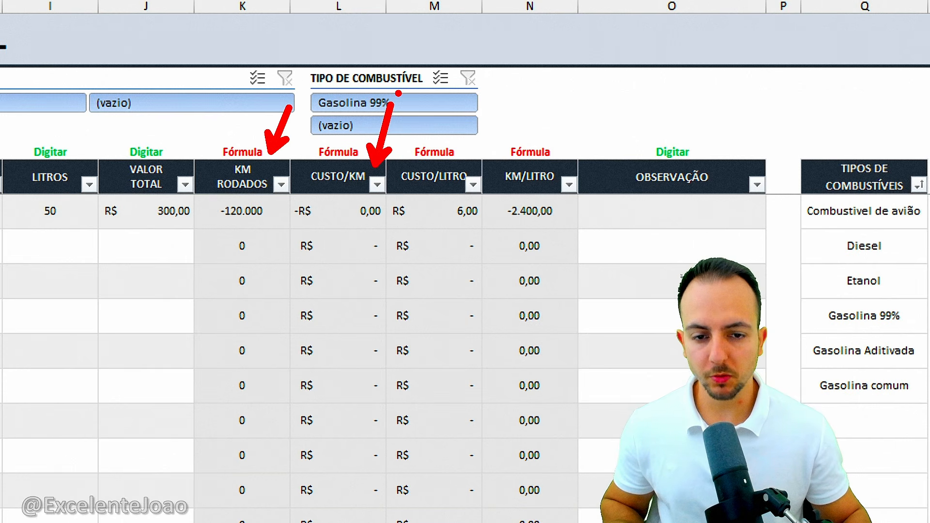
{"action": "left_click_drag", "start_coordinate": [463, 165], "coordinate": [494, 91]}
{"action": "left_click_drag", "start_coordinate": [568, 129], "coordinate": [554, 164]}
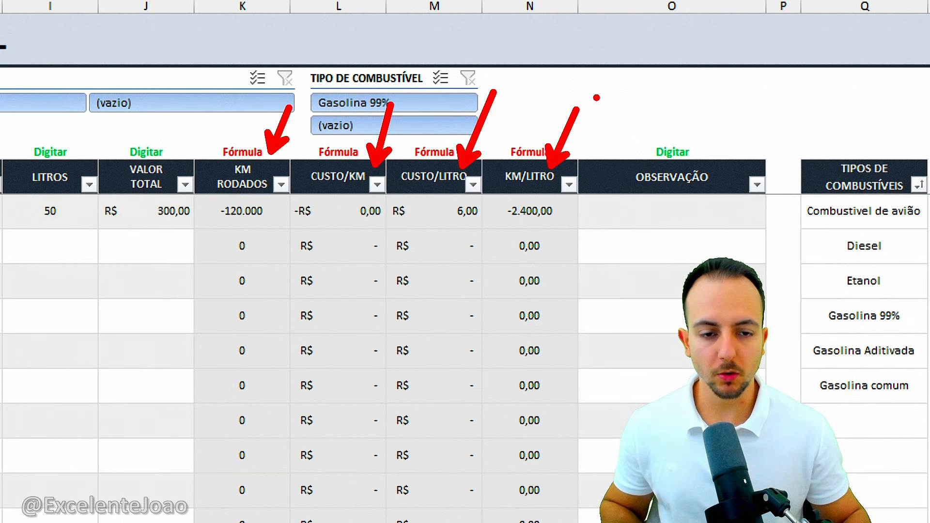
{"action": "key", "text": "Escape"}
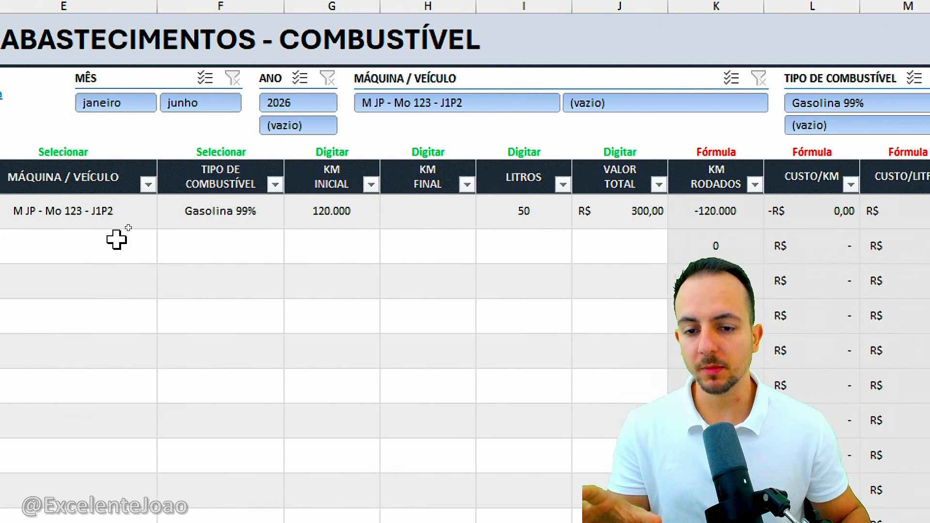
{"action": "left_click", "coordinate": [236, 216]}
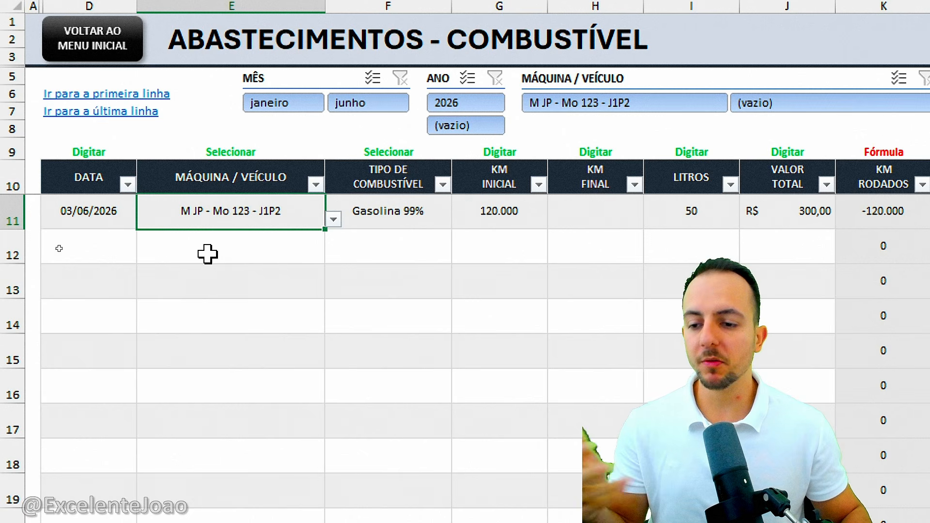
{"action": "left_click_drag", "start_coordinate": [12, 247], "coordinate": [69, 522]}
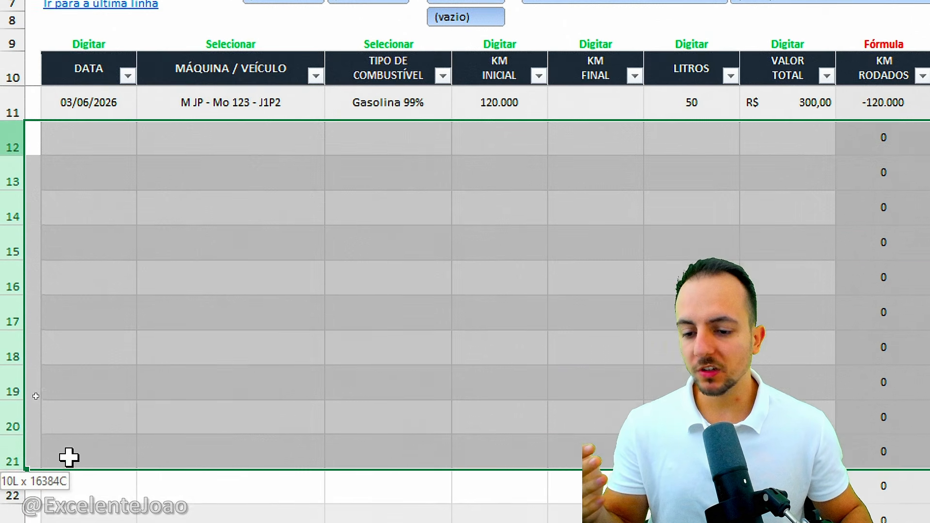
{"action": "left_click_drag", "start_coordinate": [69, 457], "coordinate": [133, 522]}
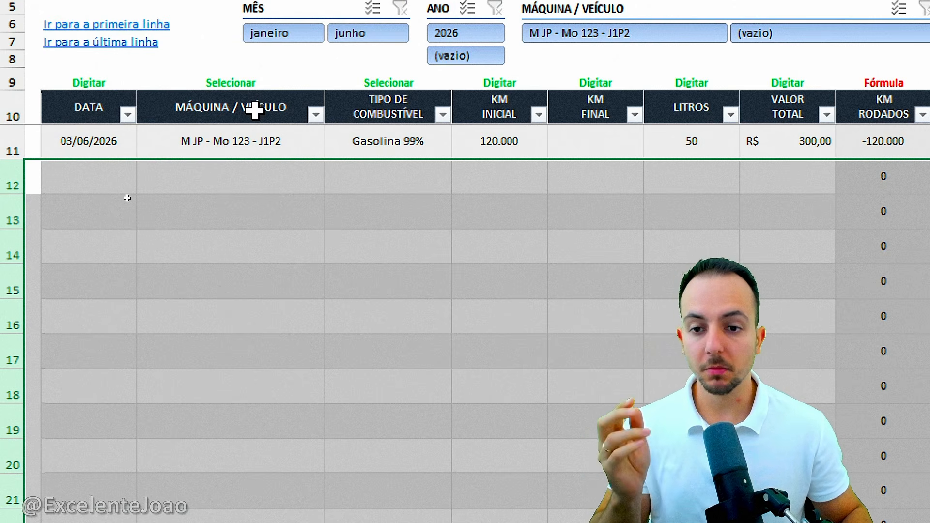
{"action": "left_click", "coordinate": [255, 111]}
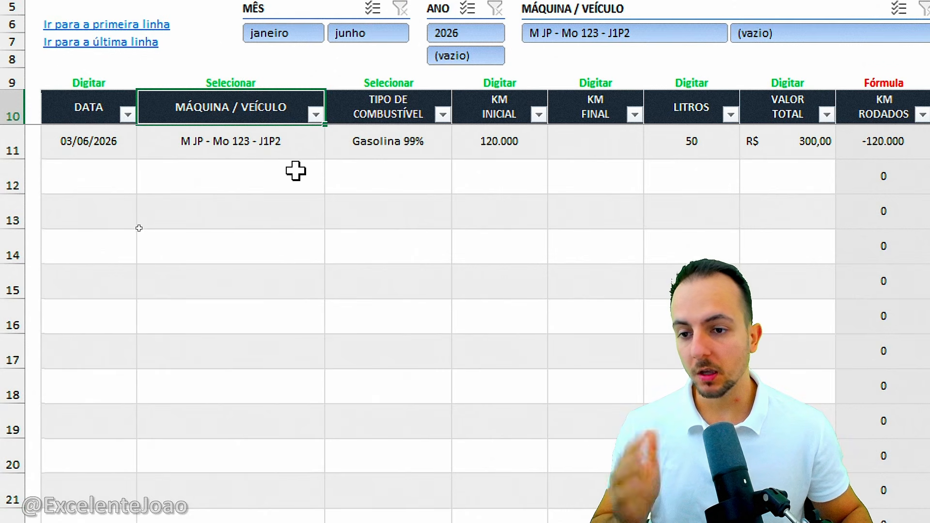
Start a second fuel record in row 12 with the date 03/06/2026 and the vehicle MARCA M - MODELO R
{"action": "left_click", "coordinate": [100, 173]}
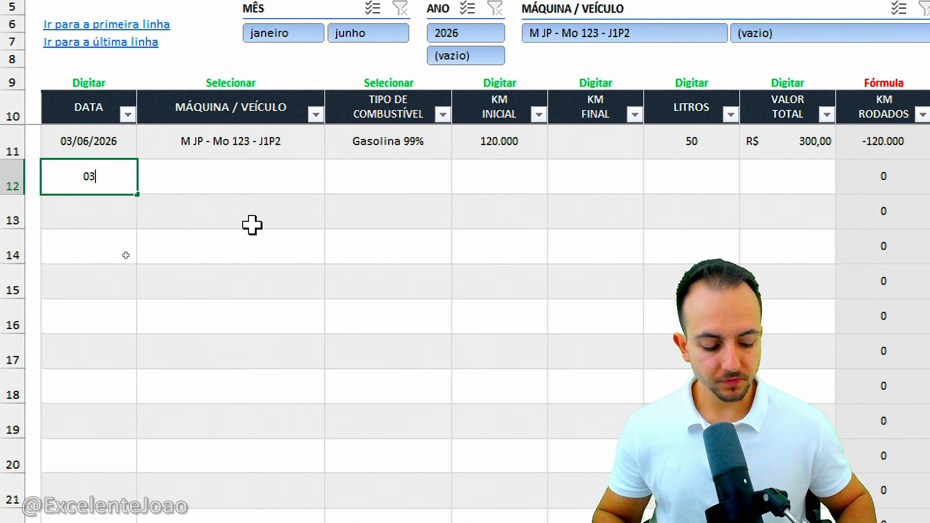
{"action": "key", "text": "Tab"}
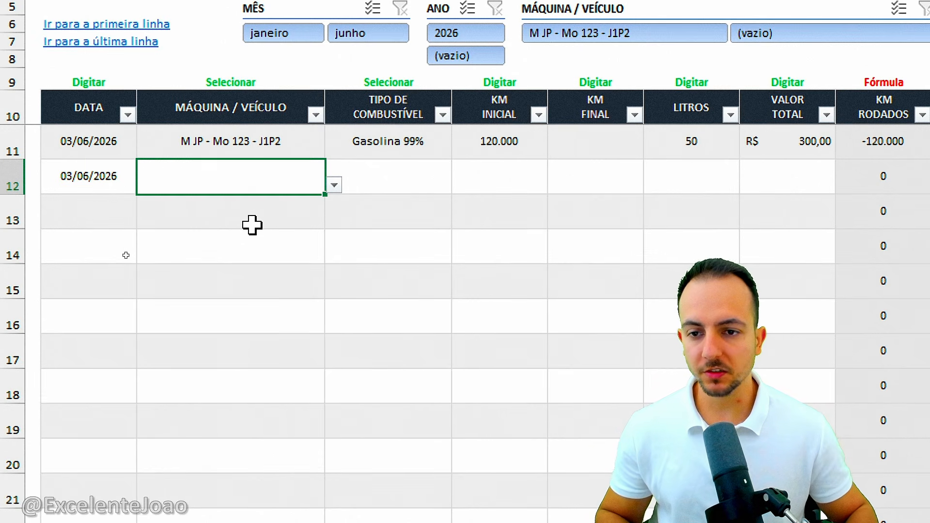
{"action": "left_click", "coordinate": [334, 185]}
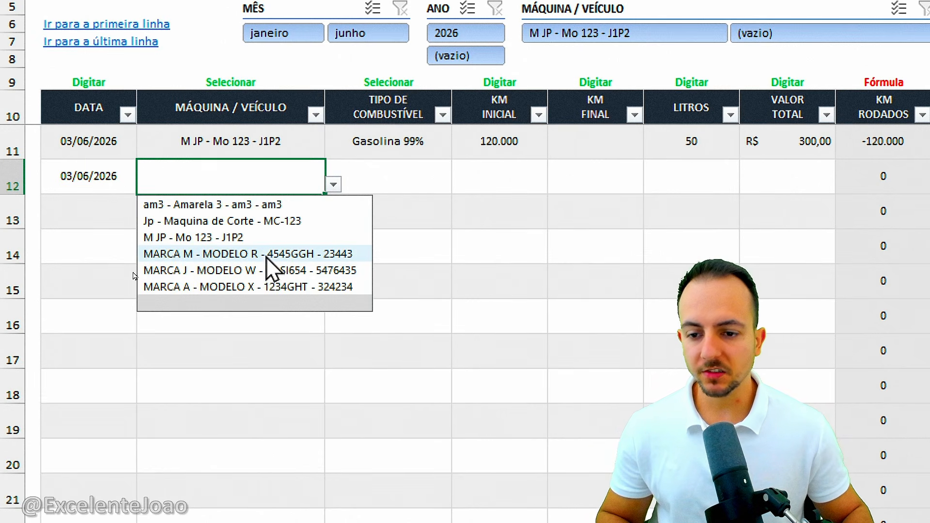
{"action": "left_click", "coordinate": [235, 254]}
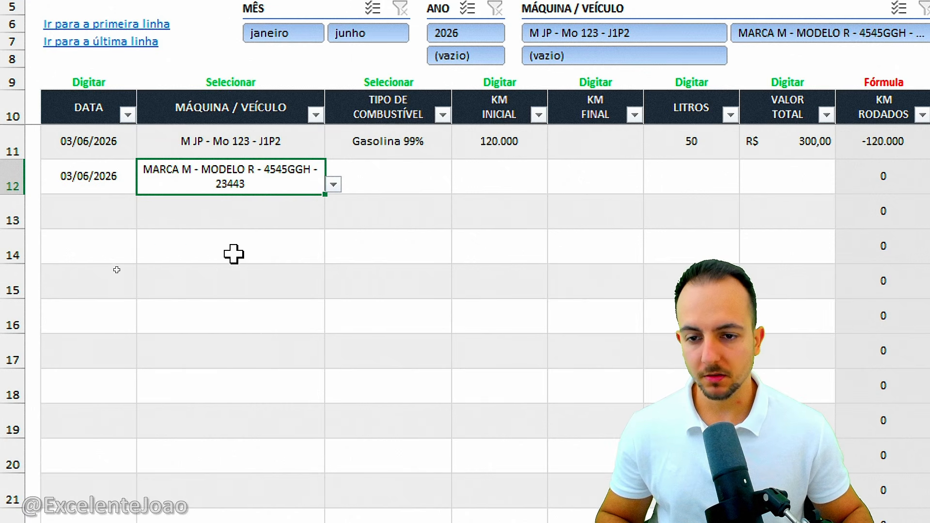
Choose Diesel as the TIPO DE COMBUSTÍVEL of the second fuel record
{"action": "left_click", "coordinate": [440, 168]}
{"action": "left_click", "coordinate": [469, 183]}
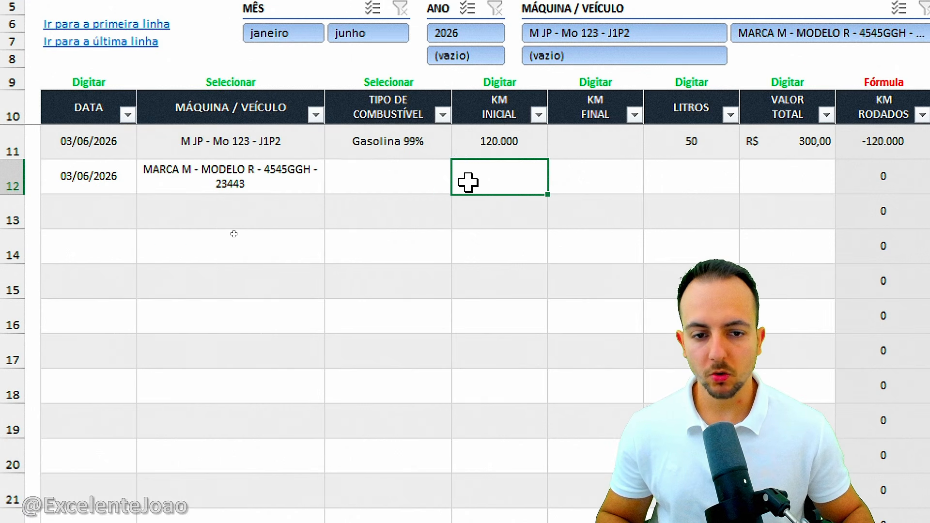
{"action": "left_click", "coordinate": [416, 181]}
{"action": "left_click", "coordinate": [460, 186]}
{"action": "left_click", "coordinate": [412, 221]}
Leave KM INICIAL and KM FINAL blank in the second fuel record and enter 100 for LITROS and 1000 for VALOR TOTAL
{"action": "left_click", "coordinate": [491, 167]}
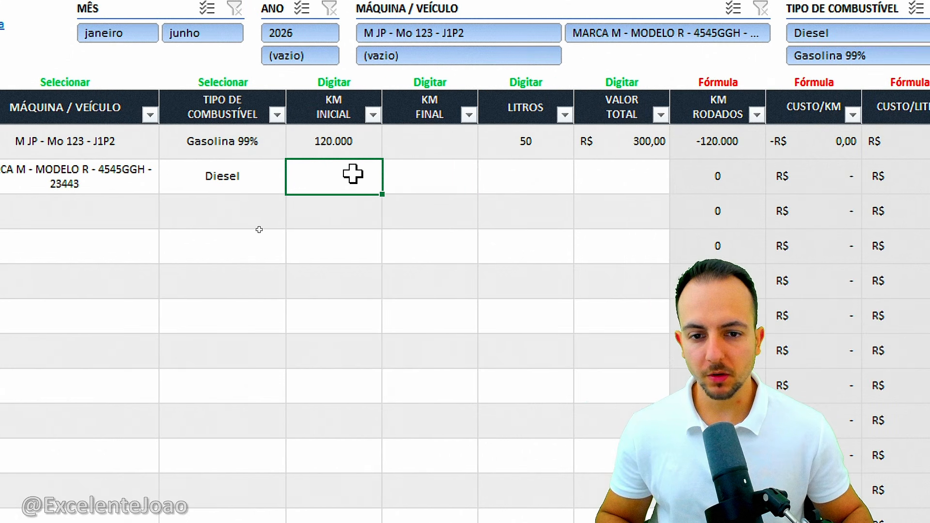
{"action": "left_click_drag", "start_coordinate": [512, 184], "coordinate": [575, 177]}
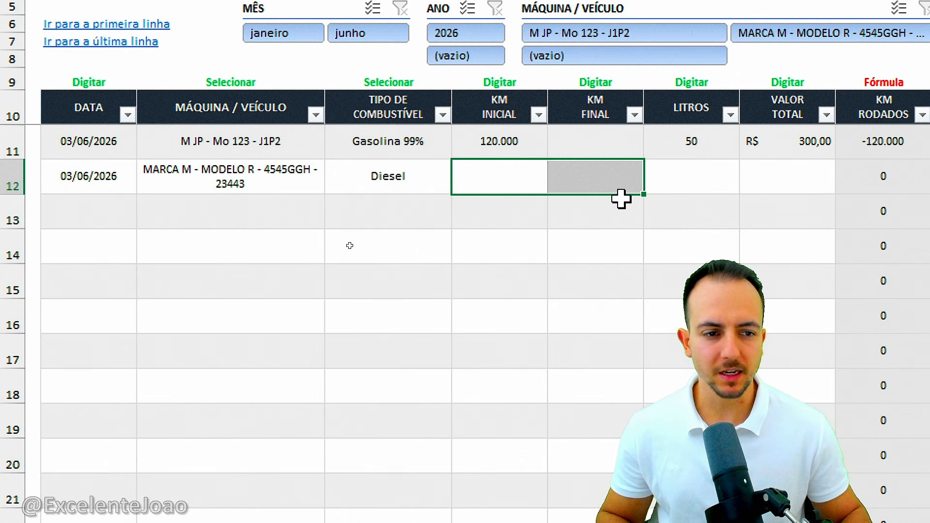
{"action": "left_click", "coordinate": [690, 190]}
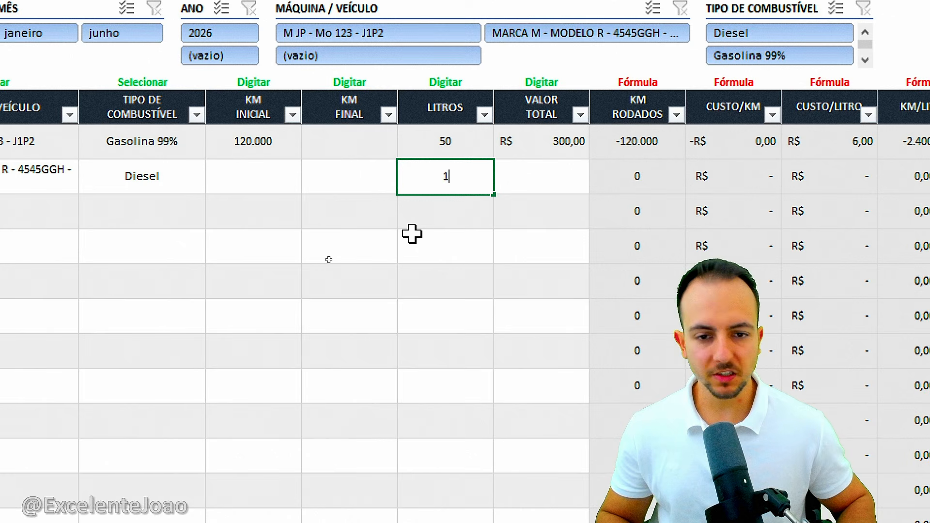
{"action": "type", "text": "100"}
{"action": "key", "text": "Tab"}
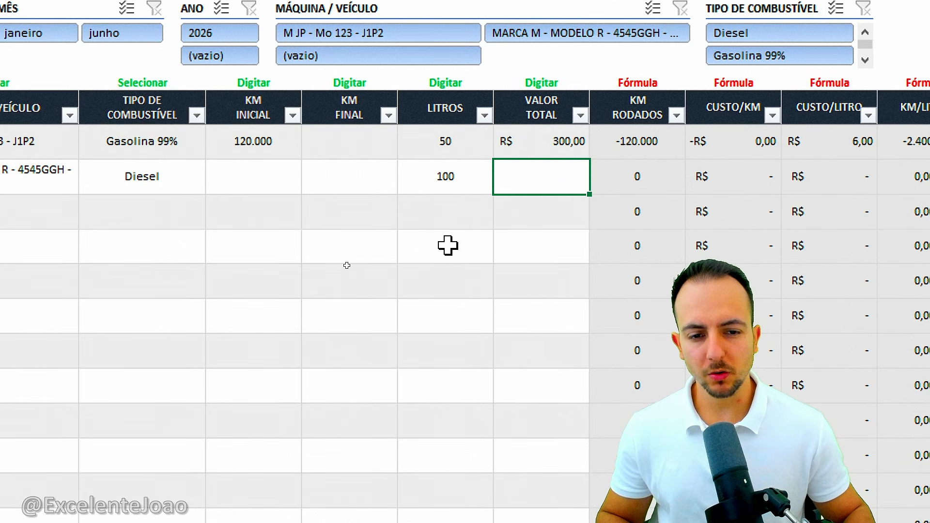
{"action": "key", "text": "Return"}
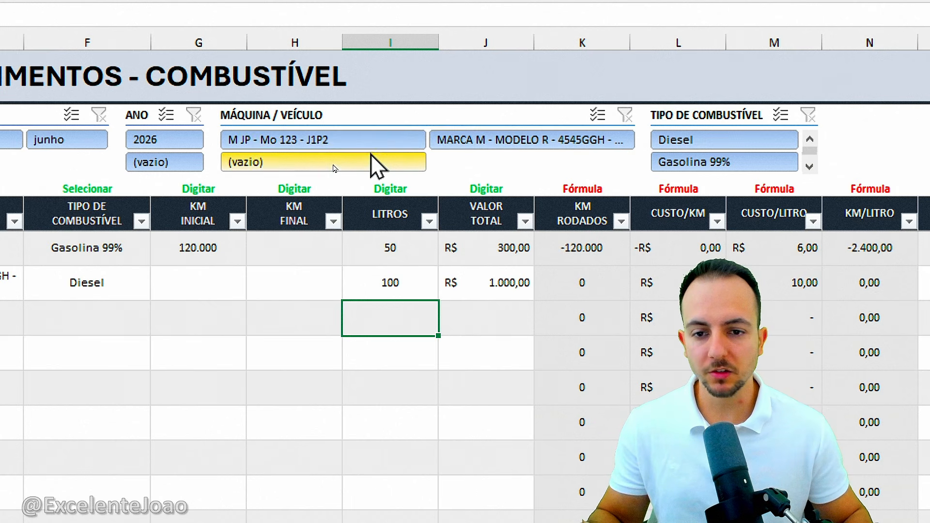
Filter the fuel records to the vehicle M JP - Mo 123 - J1P2 and examine its list of refuellings
{"action": "left_click", "coordinate": [357, 140]}
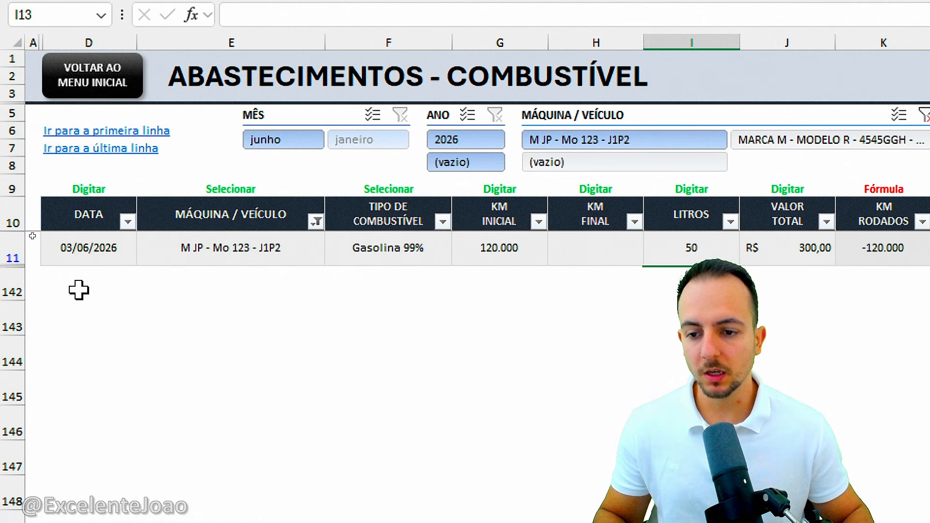
{"action": "left_click_drag", "start_coordinate": [57, 257], "coordinate": [199, 242]}
{"action": "left_click_drag", "start_coordinate": [89, 280], "coordinate": [179, 279]}
{"action": "left_click_drag", "start_coordinate": [85, 310], "coordinate": [166, 321]}
{"action": "left_click_drag", "start_coordinate": [72, 357], "coordinate": [149, 364]}
{"action": "left_click_drag", "start_coordinate": [60, 407], "coordinate": [134, 424]}
{"action": "left_click_drag", "start_coordinate": [91, 453], "coordinate": [147, 456]}
{"action": "key", "text": "Escape"}
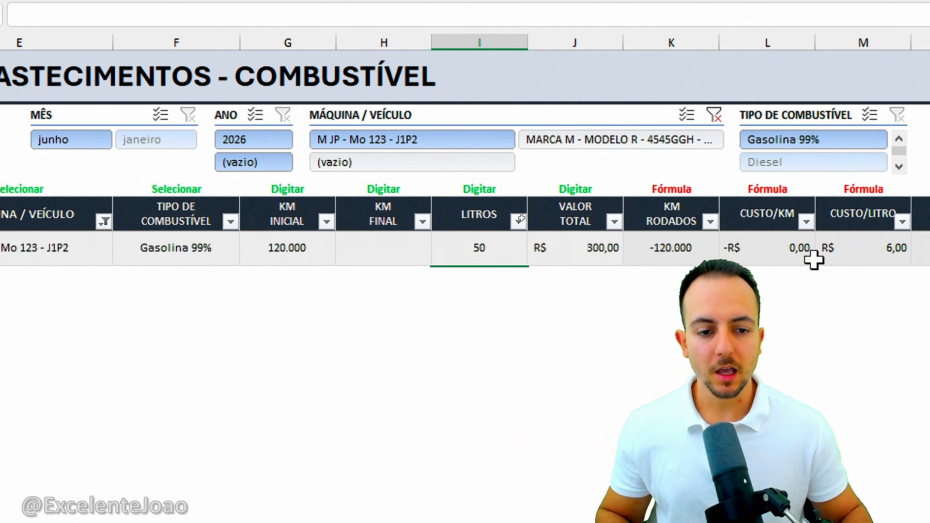
Set KM FINAL to 135000 in the M JP - Mo 123 - J1P2 record, check its formulas and clear the vehicle filter
{"action": "left_click", "coordinate": [609, 252]}
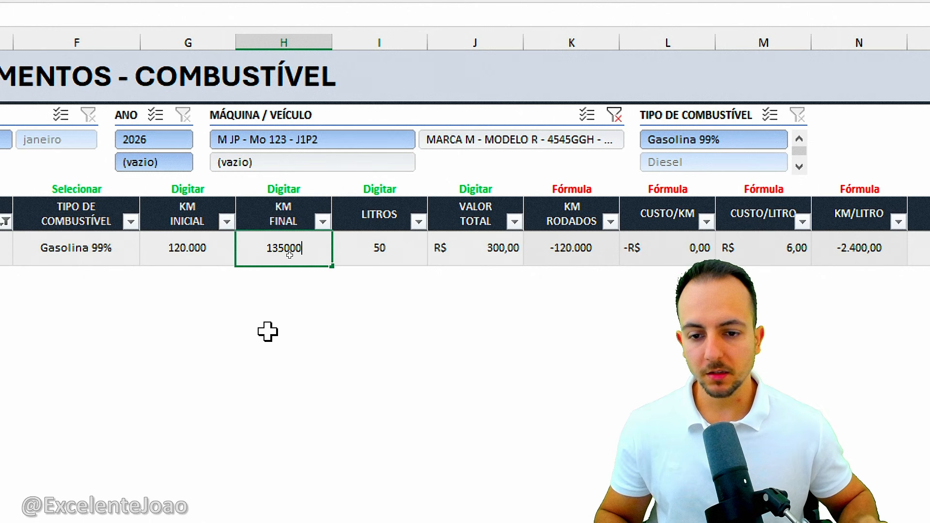
{"action": "type", "text": "135000"}
{"action": "key", "text": "Return"}
{"action": "left_click", "coordinate": [188, 241]}
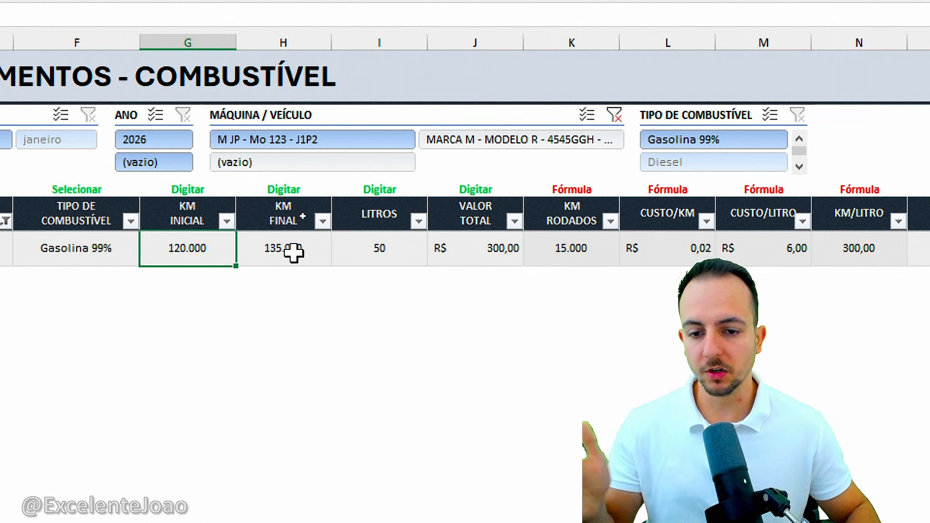
{"action": "left_click", "coordinate": [295, 249]}
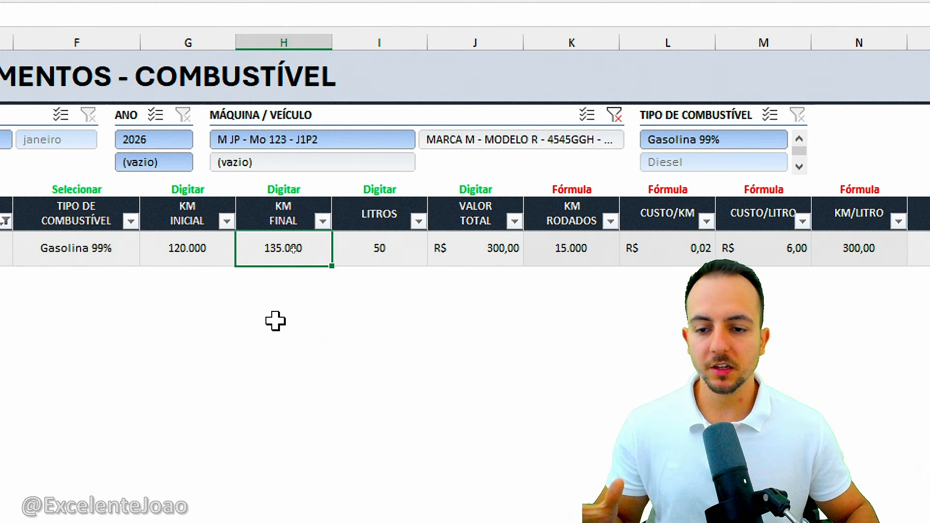
{"action": "scroll", "coordinate": [275, 321], "scroll_direction": "right", "scroll_amount": 3}
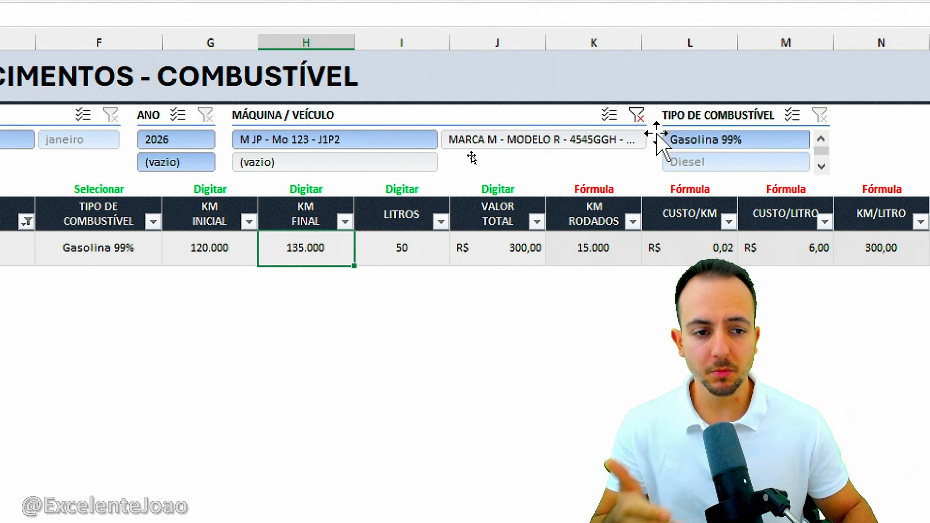
{"action": "left_click", "coordinate": [636, 115]}
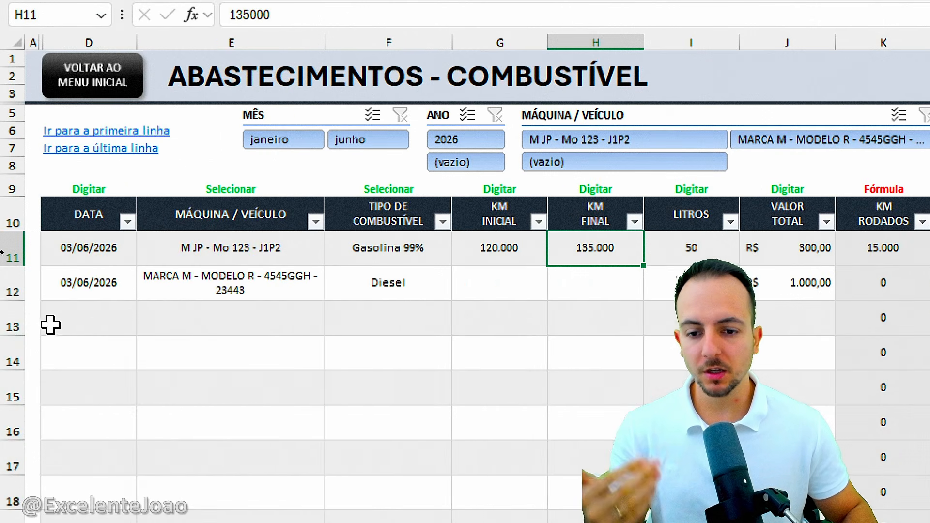
Start a third fuel record in row 13 with the date 15/06/2026 and the vehicle M JP - Mo 123 - J1P2
{"action": "left_click", "coordinate": [112, 328]}
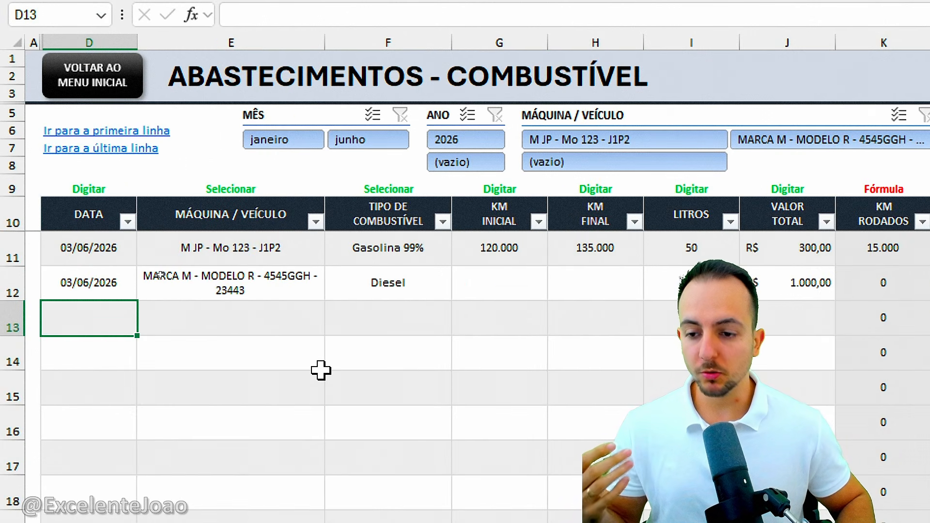
{"action": "type", "text": "026"}
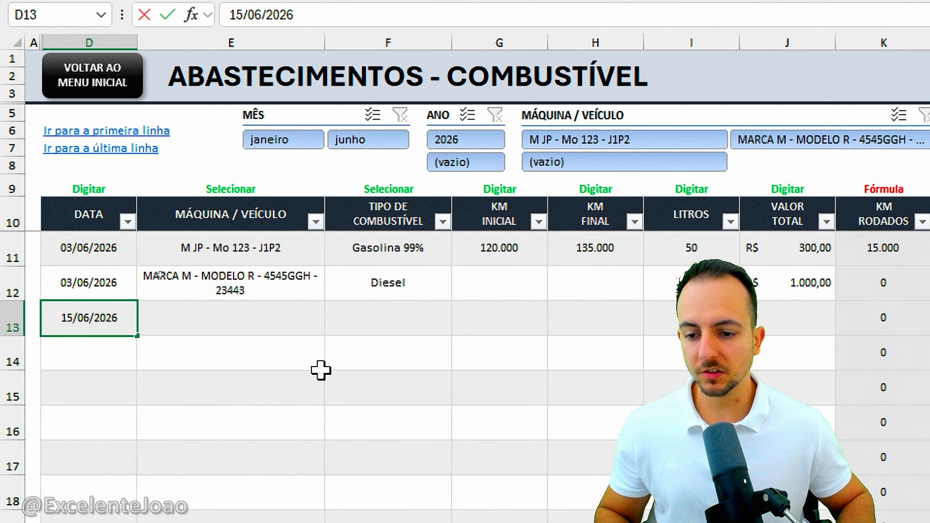
{"action": "key", "text": "Tab"}
{"action": "left_click", "coordinate": [333, 325]}
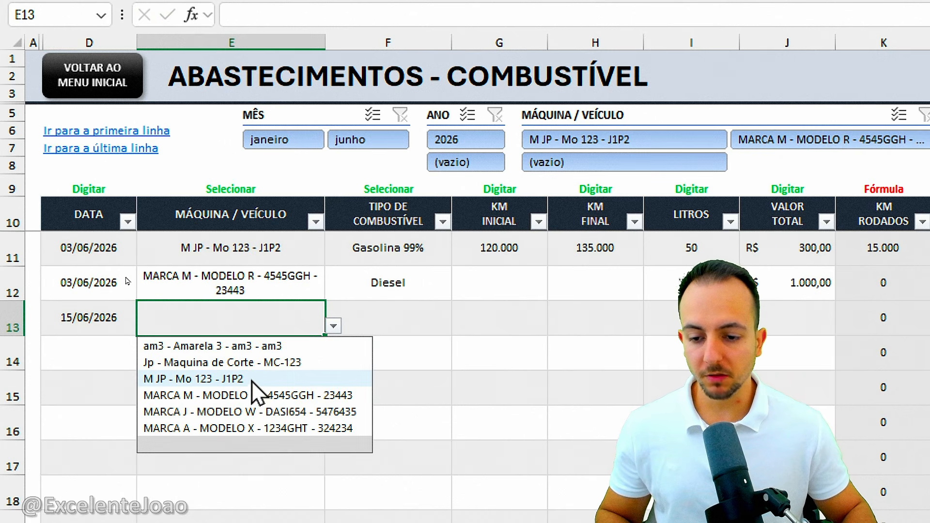
{"action": "left_click", "coordinate": [250, 379]}
Choose Etanol as the third record's fuel type and enter 135.000 for KM INICIAL, matching the vehicle's previous KM FINAL
{"action": "left_click", "coordinate": [408, 320]}
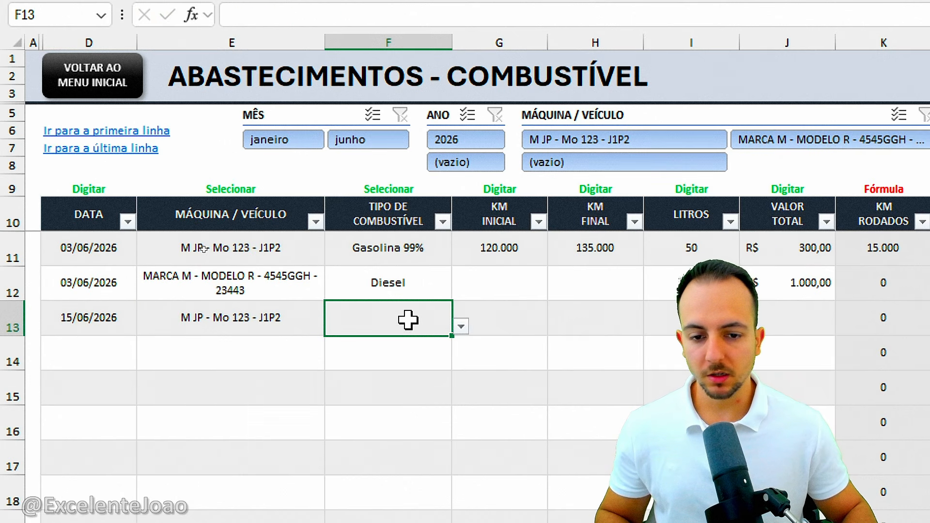
{"action": "left_click", "coordinate": [461, 326]}
{"action": "left_click", "coordinate": [405, 381]}
{"action": "left_click", "coordinate": [504, 315]}
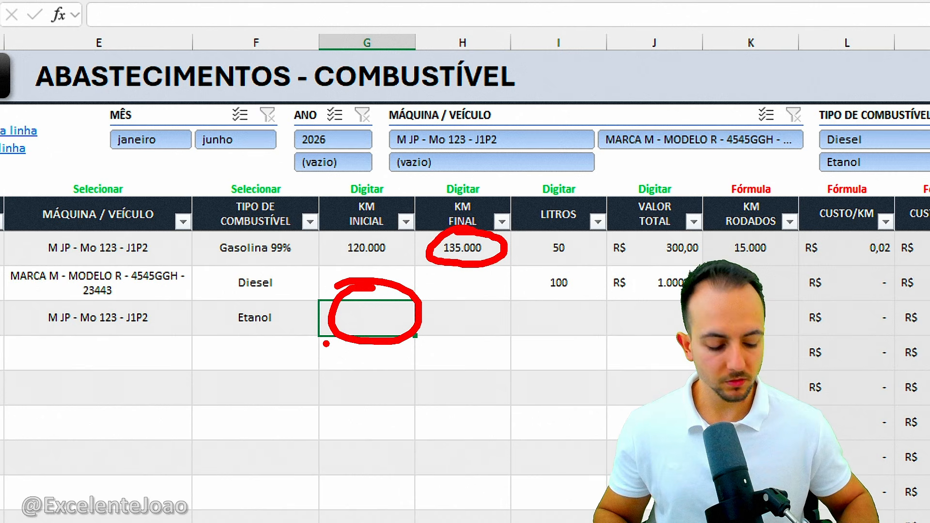
{"action": "type", "text": "135.000"}
{"action": "key", "text": "Tab"}
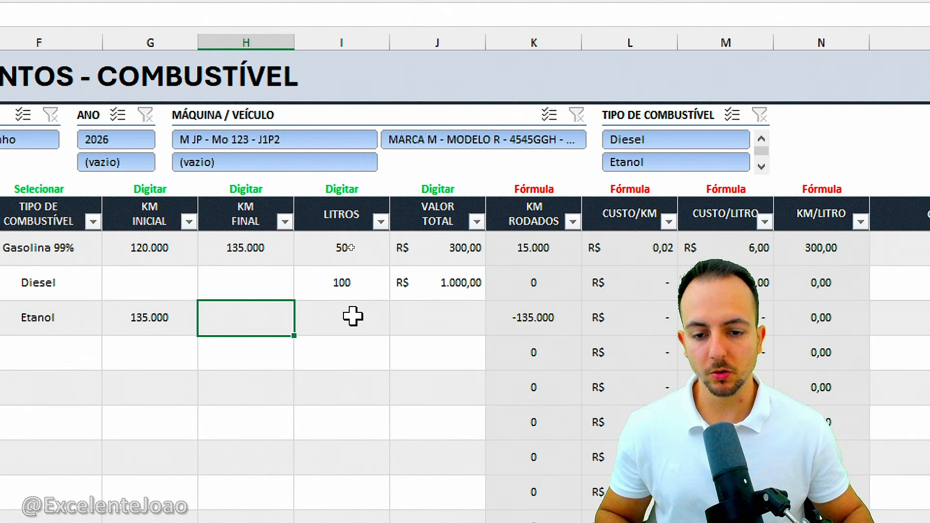
Leave KM FINAL blank in the third fuel record and enter 45 for LITROS and 230 for VALOR TOTAL
{"action": "left_click", "coordinate": [374, 316]}
{"action": "key", "text": "Tab"}
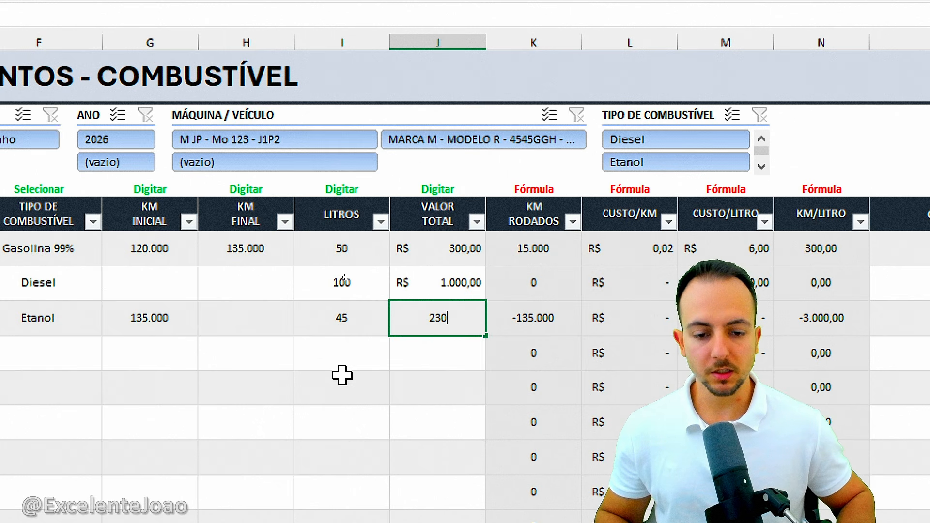
{"action": "type", "text": "230"}
{"action": "left_click", "coordinate": [342, 376]}
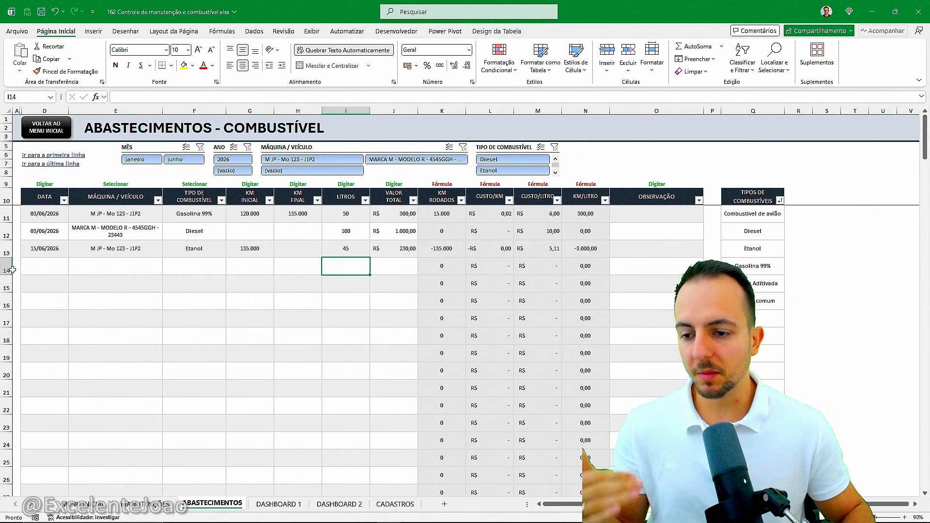
Examine the empty rows of the fuel table from row 14 down to its last row, 141
{"action": "left_click_drag", "start_coordinate": [6, 269], "coordinate": [6, 355]}
{"action": "scroll", "coordinate": [65, 281], "scroll_direction": "down", "scroll_amount": 15}
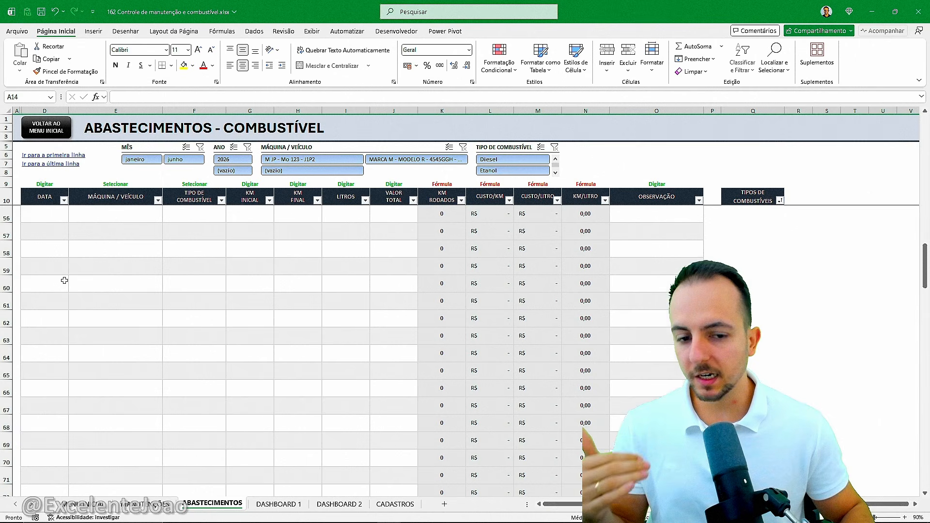
{"action": "scroll", "coordinate": [65, 281], "scroll_direction": "down", "scroll_amount": 20}
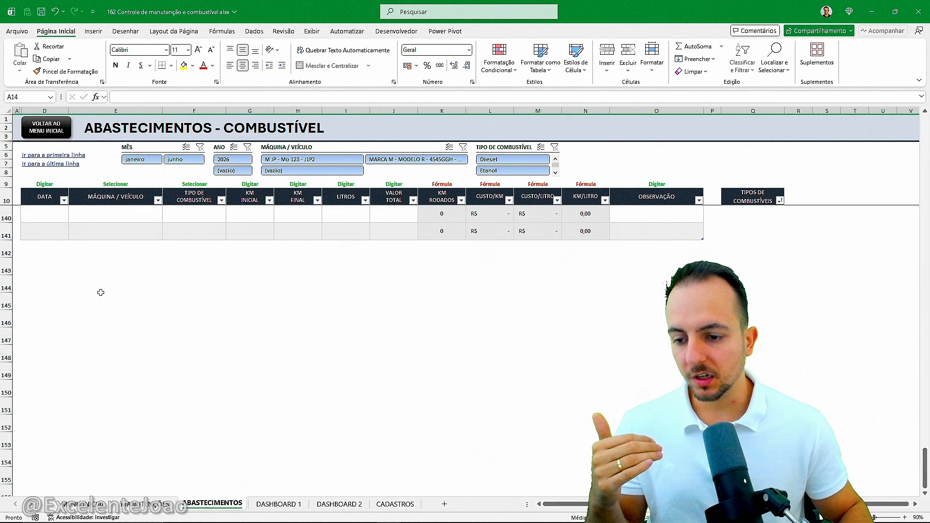
{"action": "scroll", "coordinate": [101, 293], "scroll_direction": "up", "scroll_amount": 2}
{"action": "left_click_drag", "start_coordinate": [6, 340], "coordinate": [8, 214]}
{"action": "left_click", "coordinate": [71, 268]}
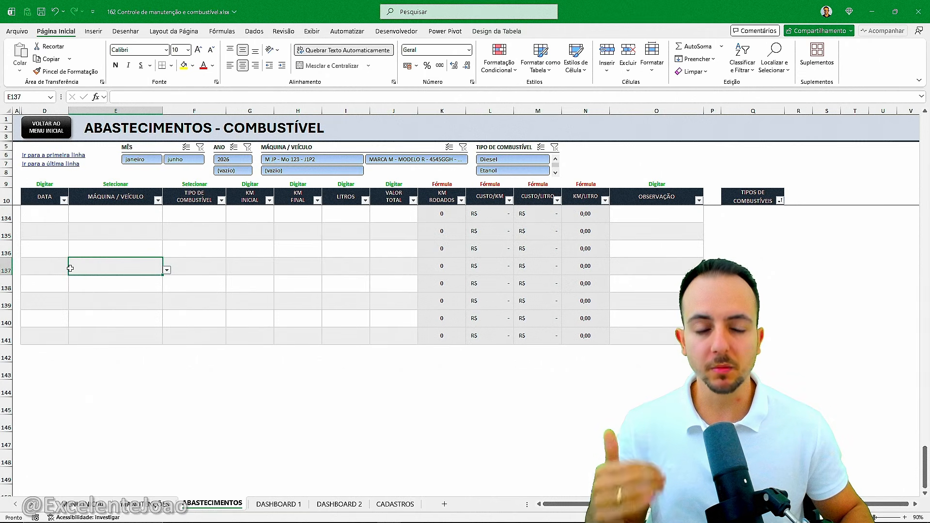
{"action": "scroll", "coordinate": [70, 268], "scroll_direction": "down", "scroll_amount": 1}
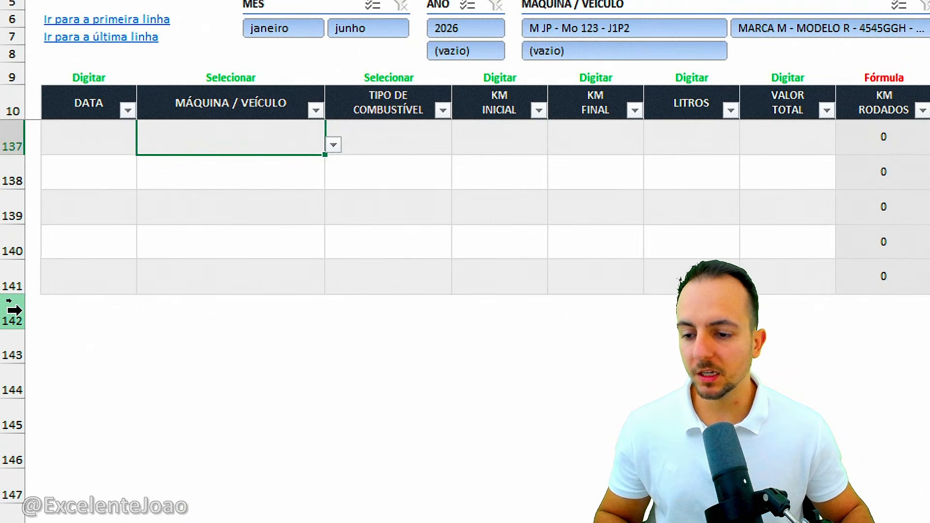
Extend the fuel table by one row by entering the date 03/06/2026 directly below its last row, in row 142
{"action": "left_click", "coordinate": [6, 303]}
{"action": "left_click", "coordinate": [40, 301]}
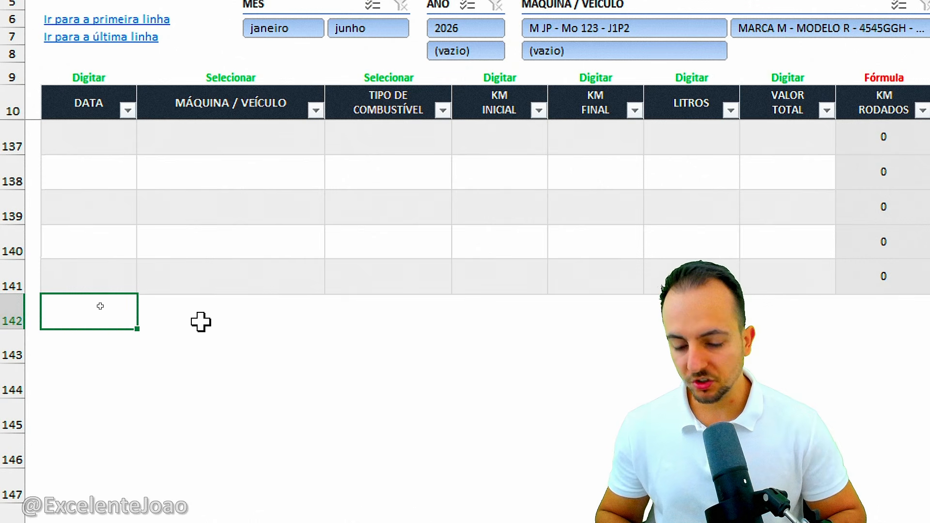
{"action": "key", "text": "Return"}
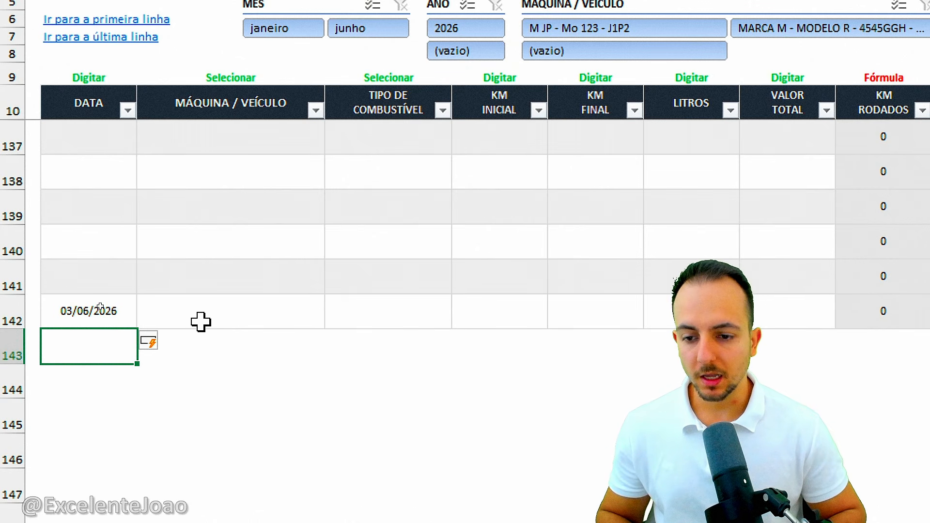
{"action": "left_click", "coordinate": [222, 385]}
{"action": "left_click_drag", "start_coordinate": [113, 312], "coordinate": [814, 320]}
{"action": "left_click", "coordinate": [572, 407]}
{"action": "scroll", "coordinate": [274, 412], "scroll_direction": "left", "scroll_amount": 5}
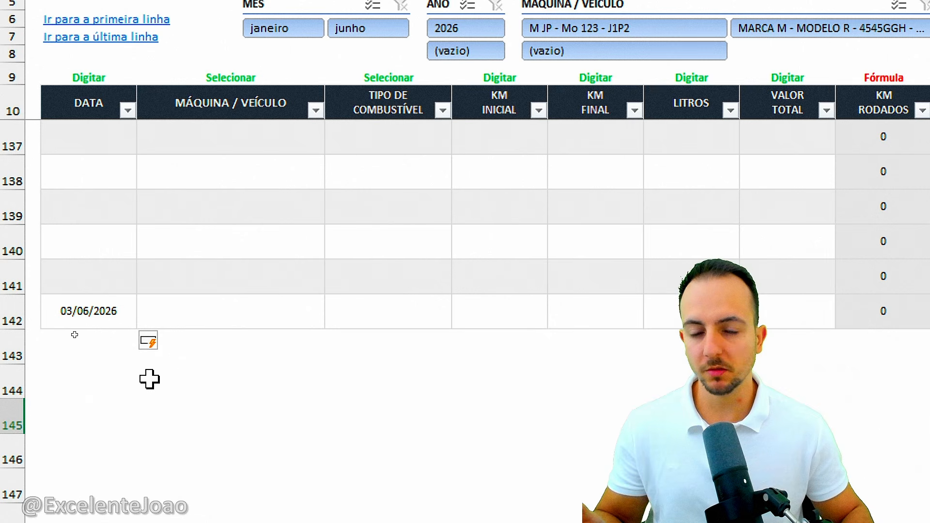
Delete the extra table row 142 dated 03/06/2026 from the end of the fuel table
{"action": "left_click", "coordinate": [107, 310]}
{"action": "left_click", "coordinate": [289, 309]}
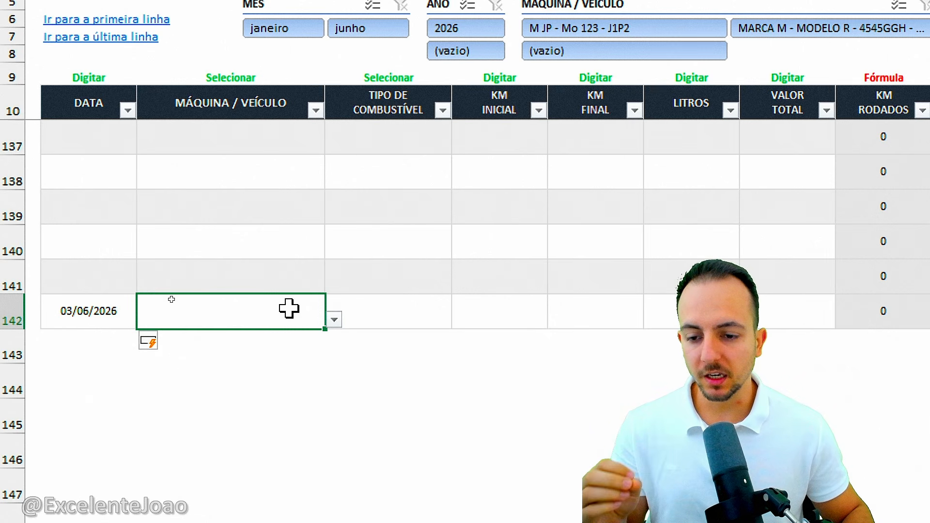
{"action": "left_click", "coordinate": [363, 308]}
{"action": "right_click", "coordinate": [365, 310]}
{"action": "mouse_move", "coordinate": [426, 328]}
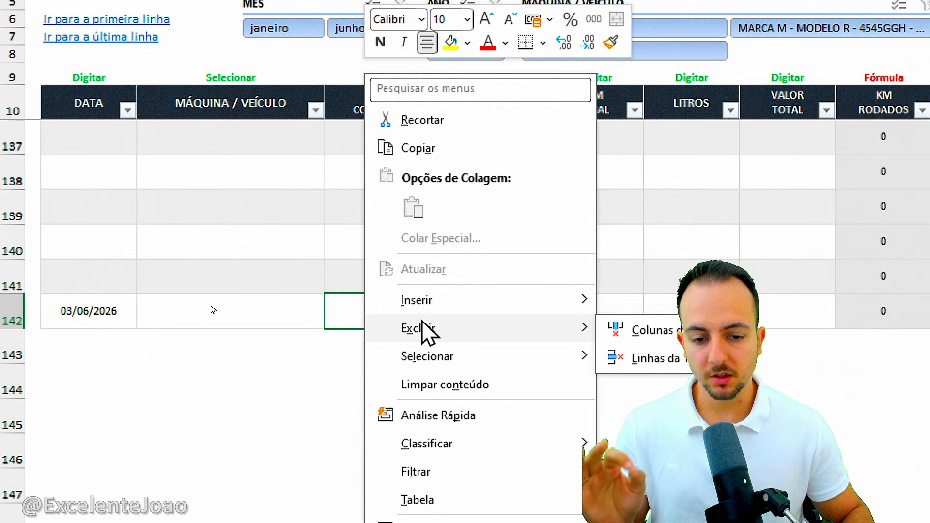
{"action": "left_click", "coordinate": [646, 361]}
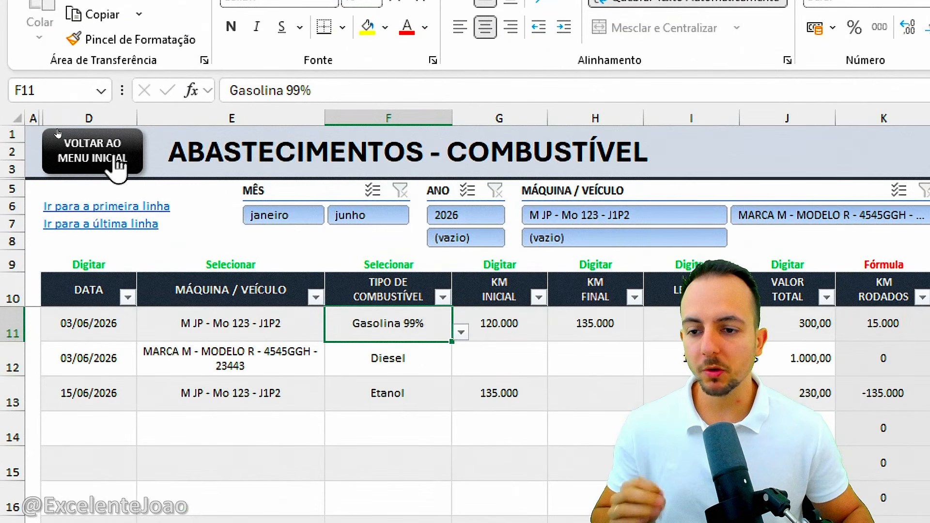
Return to the workbook's initial menu and open the Manutenções sheet
{"action": "left_click", "coordinate": [53, 131]}
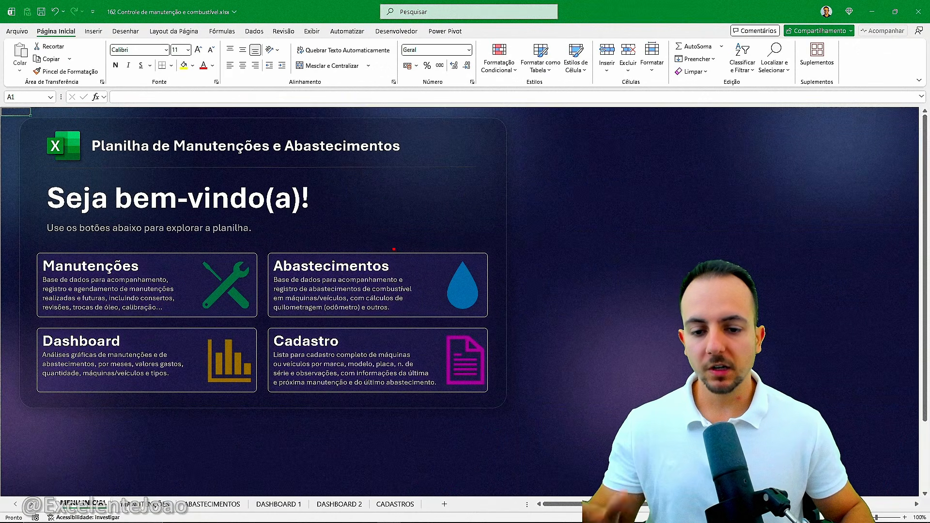
{"action": "left_click_drag", "start_coordinate": [406, 267], "coordinate": [482, 201]}
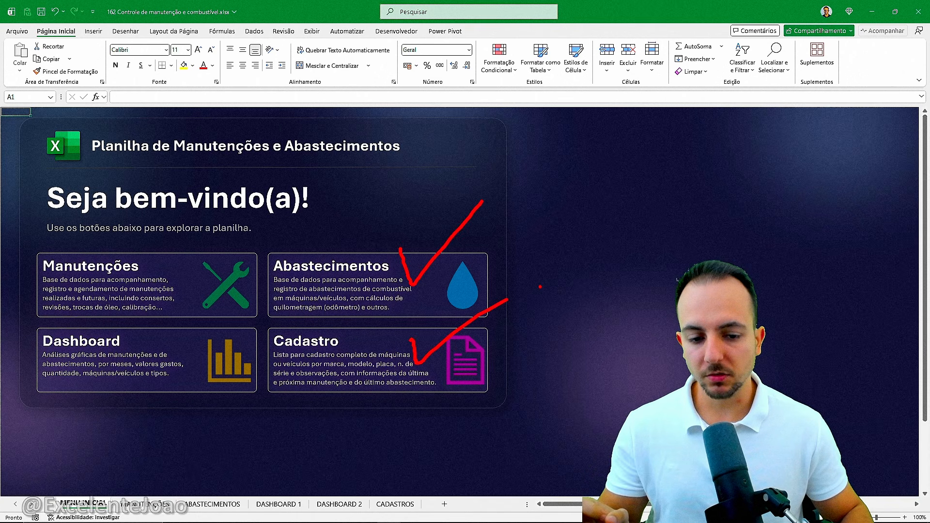
{"action": "key", "text": "Escape"}
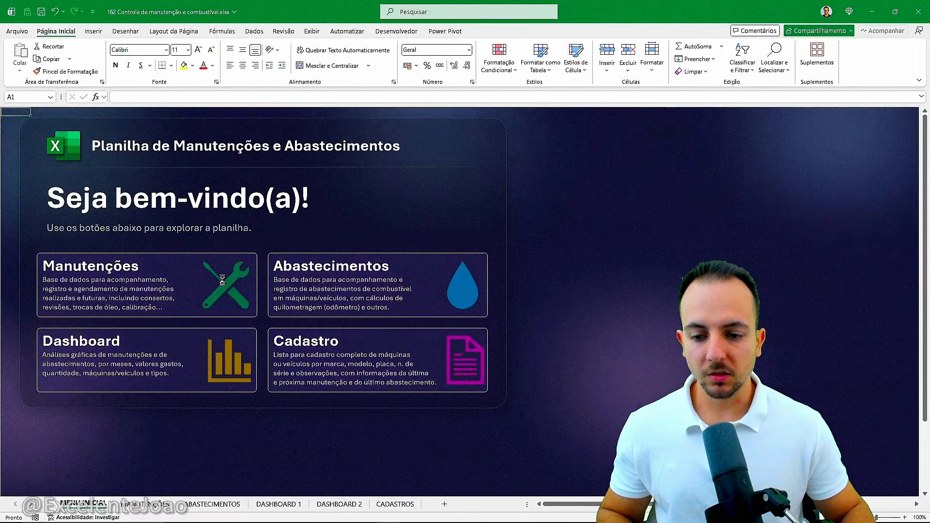
{"action": "left_click", "coordinate": [446, 322]}
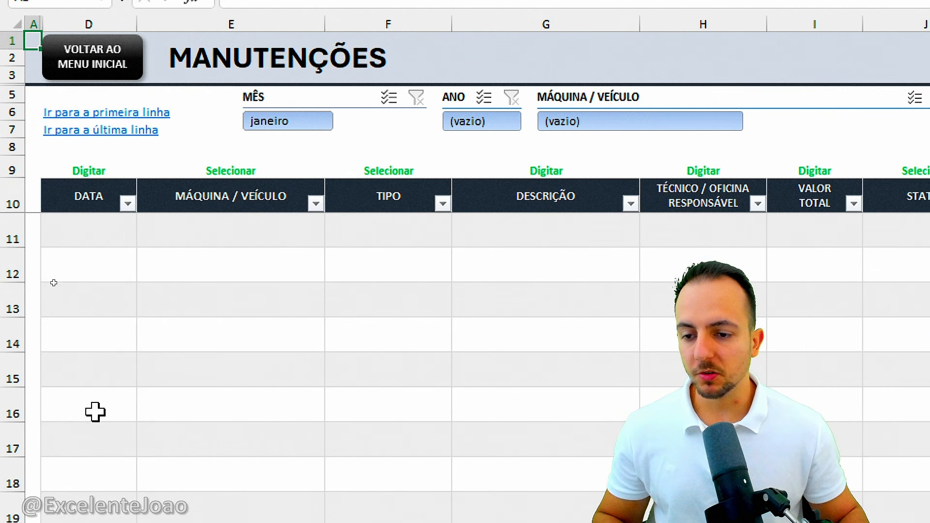
Start a maintenance record in row 11 with the date 10/06/2026 and the vehicle M JP - Mo 123 - J1P2
{"action": "left_click", "coordinate": [87, 286]}
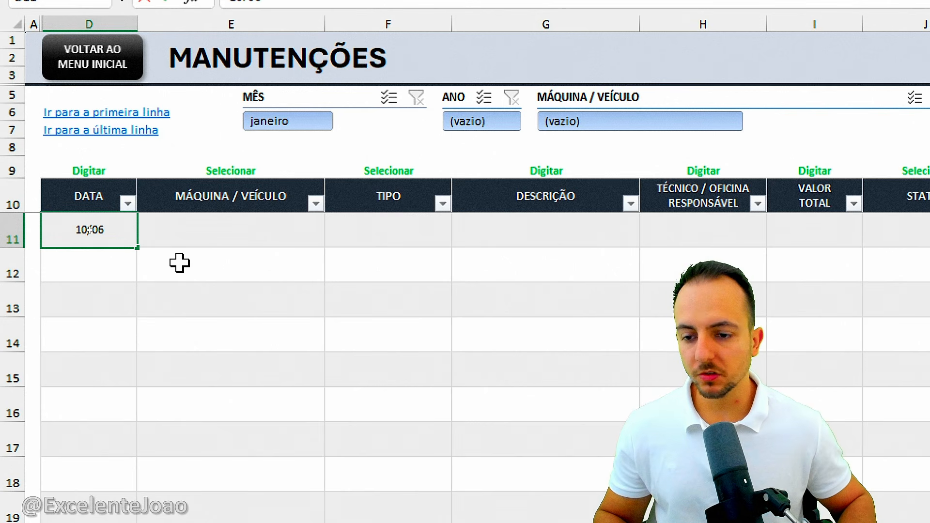
{"action": "type", "text": "10/06/2026"}
{"action": "key", "text": "Return"}
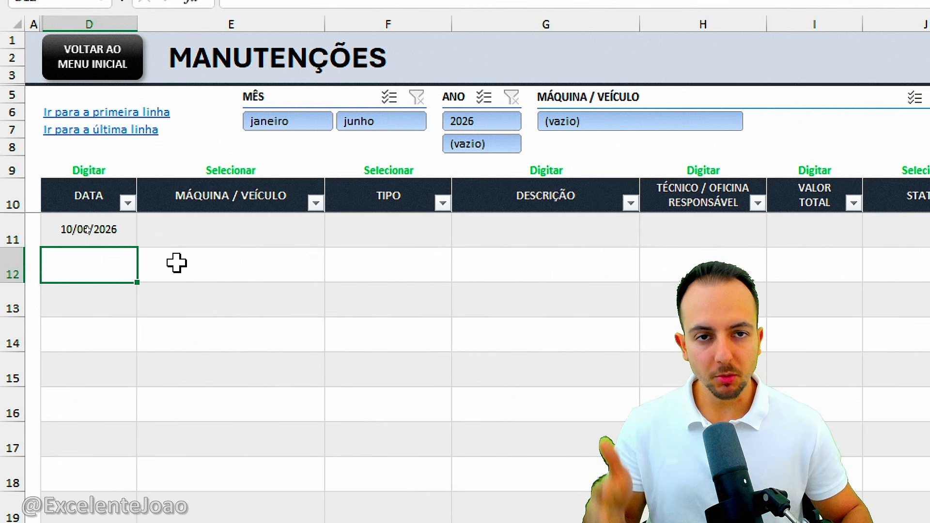
{"action": "left_click", "coordinate": [205, 237]}
{"action": "left_click", "coordinate": [333, 237]}
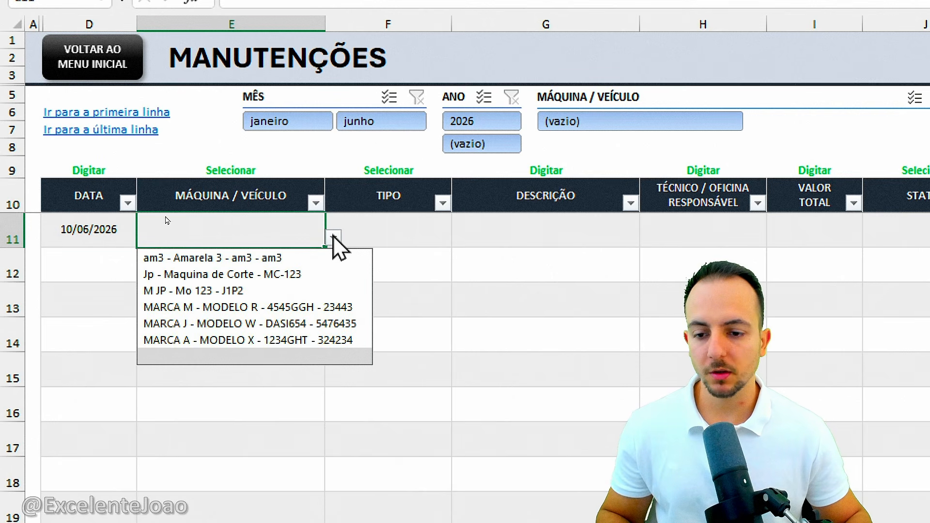
{"action": "left_click", "coordinate": [192, 292]}
Examine the options offered for TIPO and the TIPOS DE MANUTENÇÕES list that supplies them, including its spare rows
{"action": "left_click", "coordinate": [415, 228]}
{"action": "left_click", "coordinate": [461, 238]}
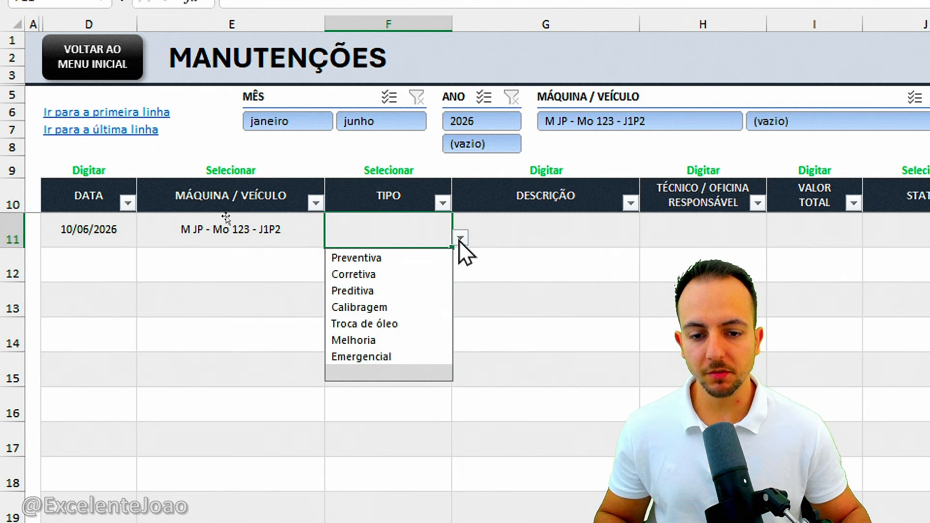
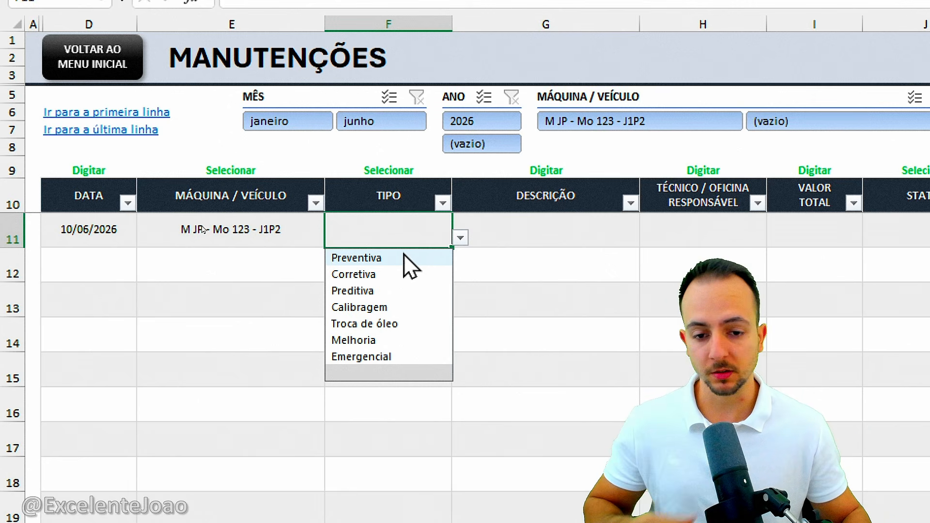
{"action": "key", "text": "Escape"}
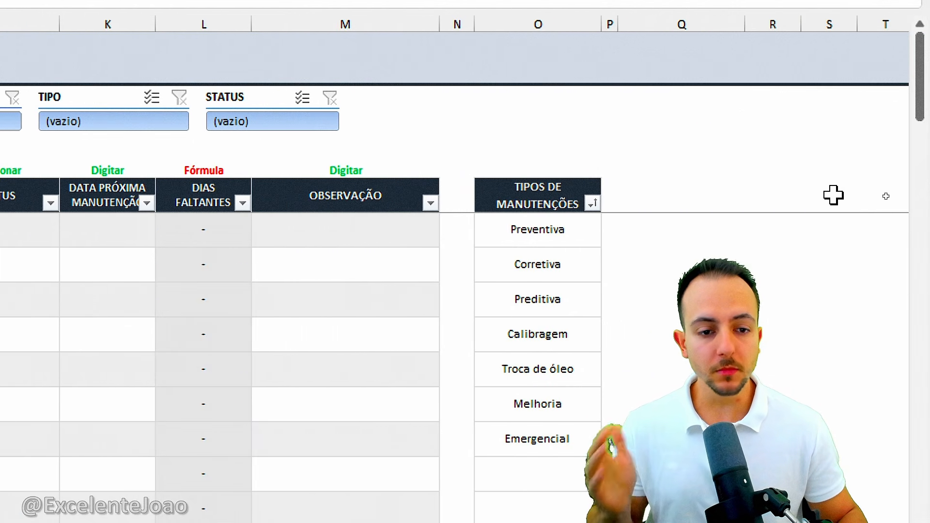
{"action": "left_click_drag", "start_coordinate": [589, 201], "coordinate": [553, 376]}
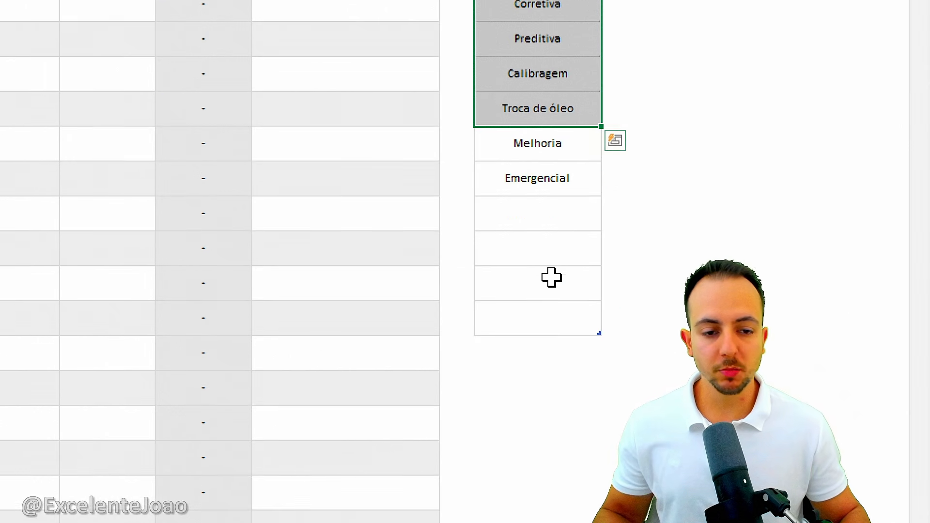
{"action": "left_click_drag", "start_coordinate": [562, 394], "coordinate": [566, 482]}
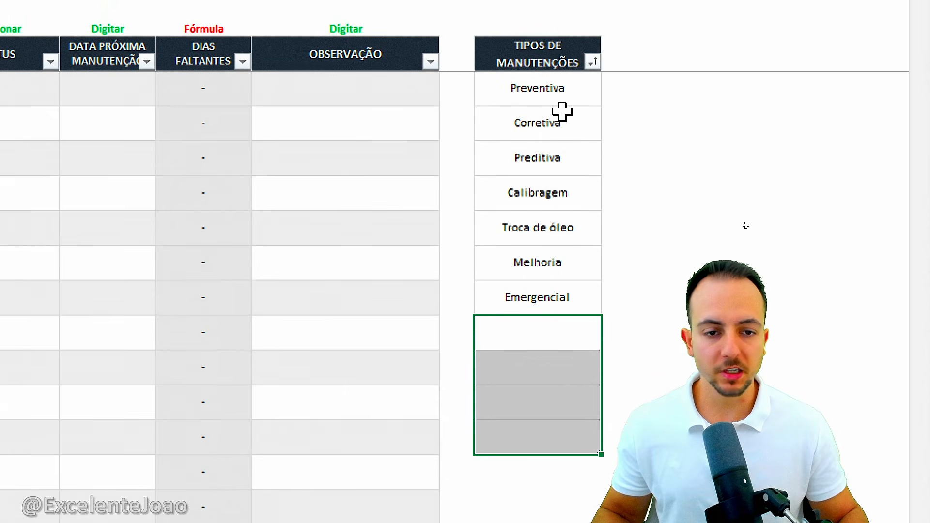
{"action": "left_click", "coordinate": [560, 4]}
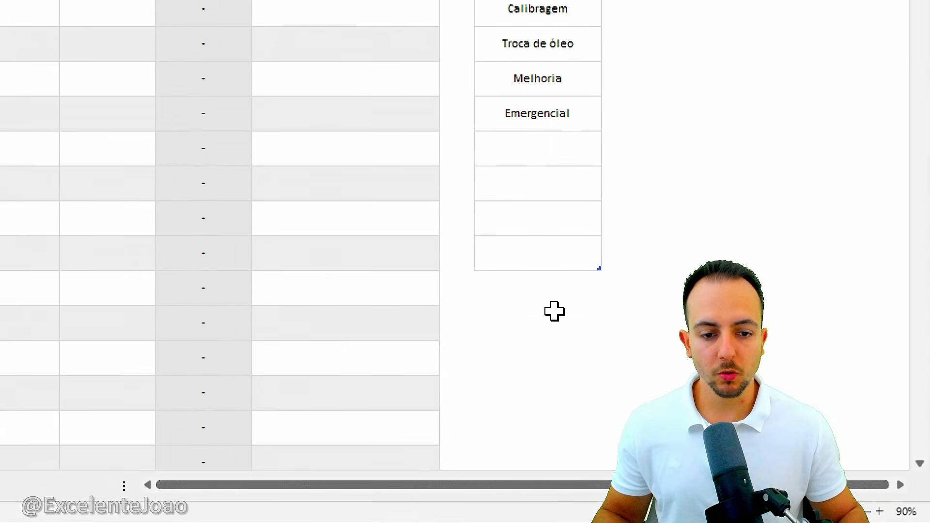
{"action": "left_click_drag", "start_coordinate": [558, 310], "coordinate": [557, 436]}
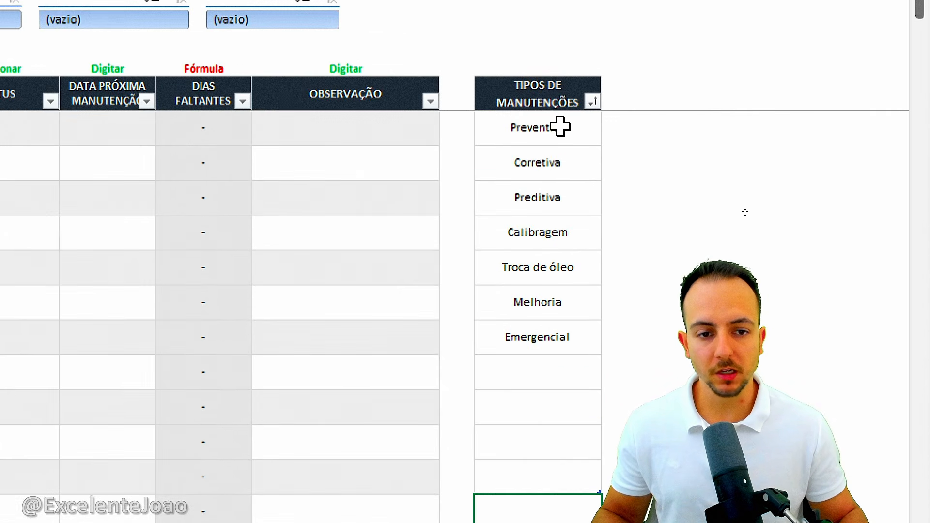
{"action": "left_click_drag", "start_coordinate": [560, 39], "coordinate": [547, 356]}
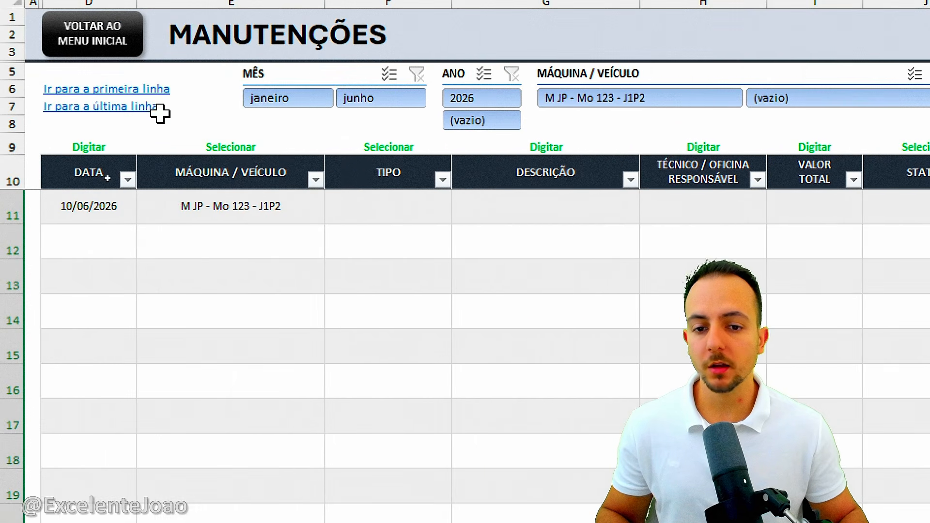
Choose Troca de óleo as the TIPO of the row 11 maintenance record
{"action": "left_click", "coordinate": [405, 197]}
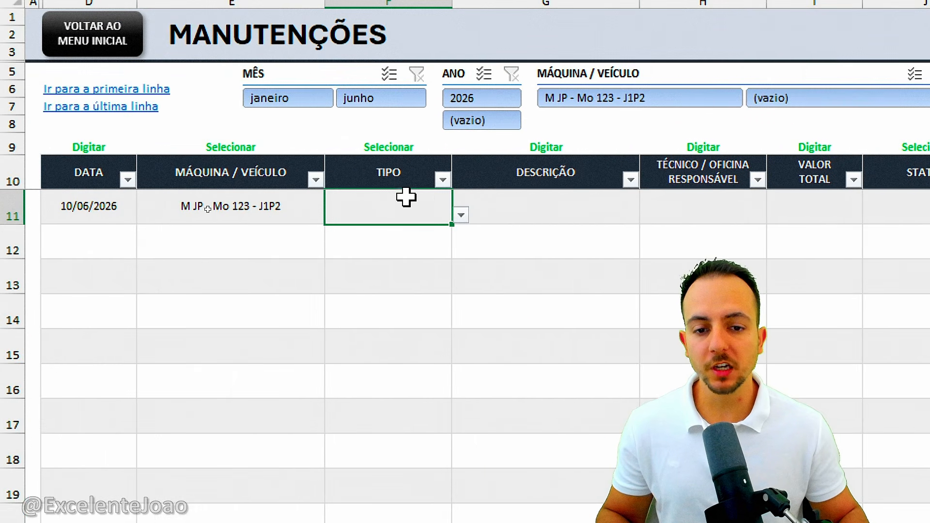
{"action": "left_click", "coordinate": [468, 215]}
{"action": "key", "text": "Left"}
{"action": "left_click", "coordinate": [460, 214]}
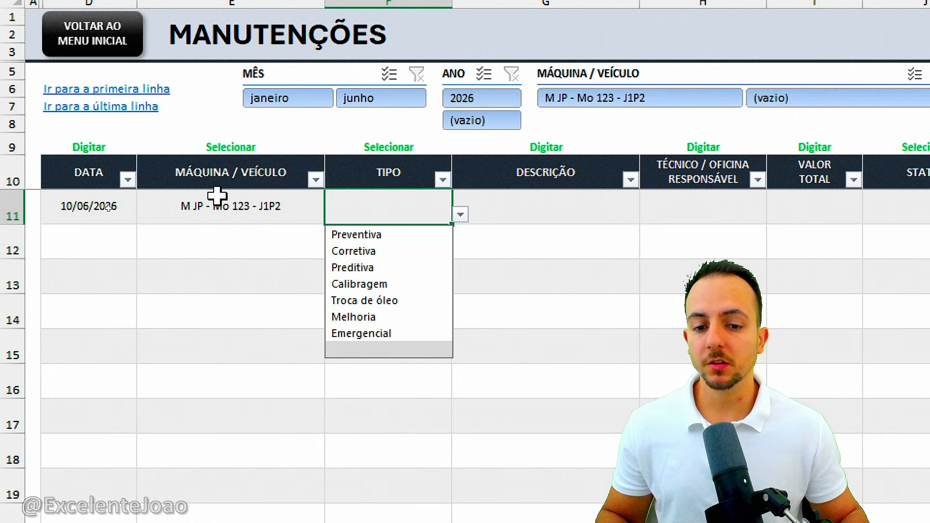
{"action": "left_click", "coordinate": [363, 301]}
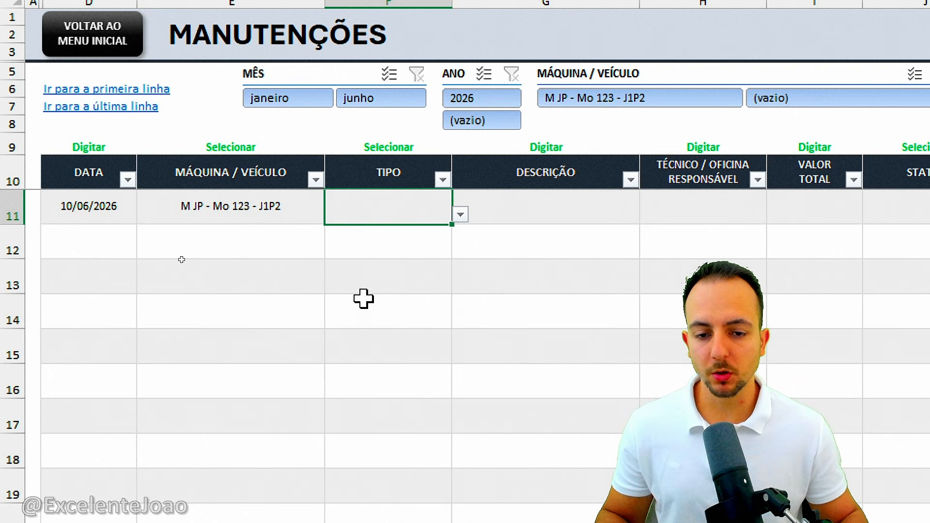
{"action": "left_click", "coordinate": [459, 214]}
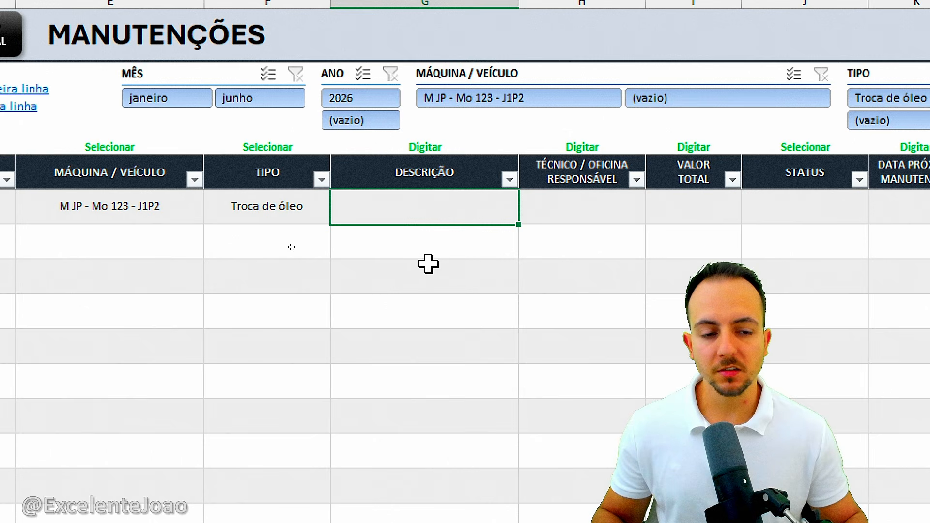
Leave DESCRIÇÃO and TÉCNICO / OFICINA RESPONSÁVEL blank in the maintenance record and enter 200 for VALOR TOTAL
{"action": "left_click", "coordinate": [330, 211]}
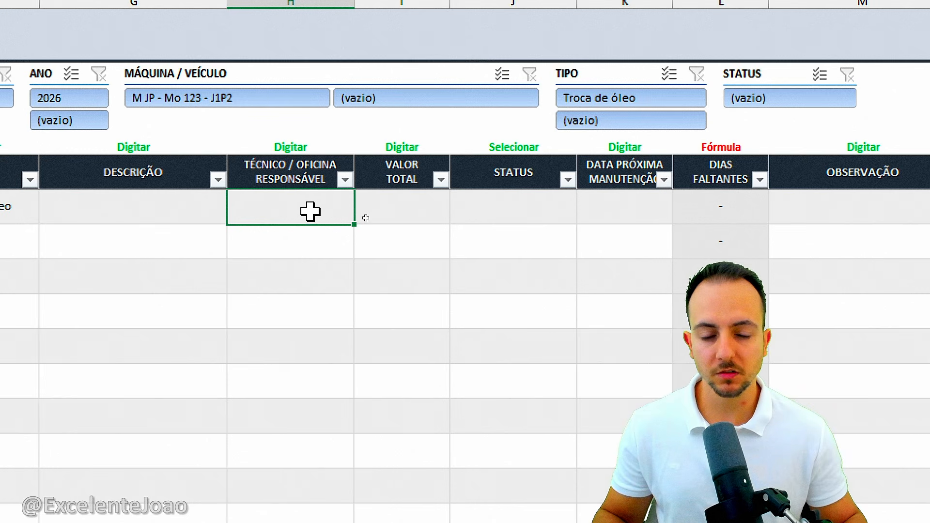
{"action": "left_click", "coordinate": [379, 204]}
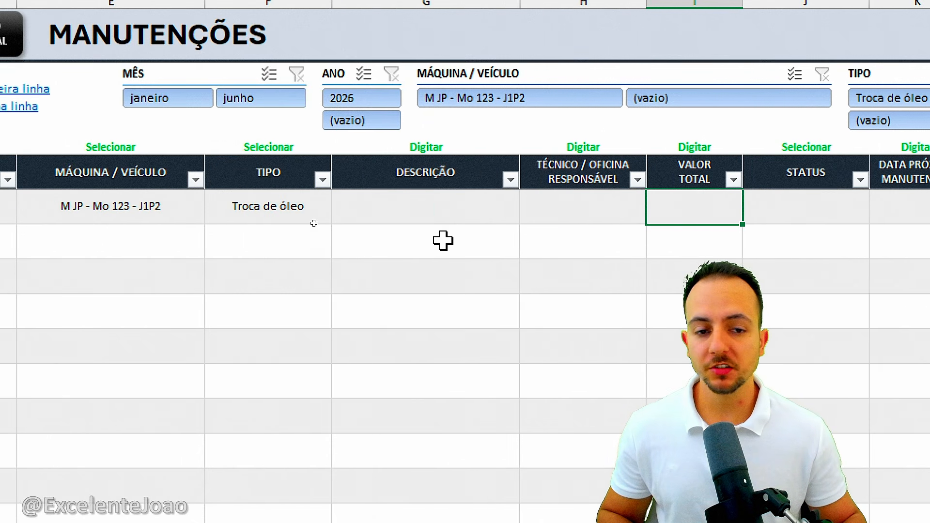
{"action": "mouse_move", "coordinate": [691, 141]}
{"action": "left_mouse_down"}
{"action": "mouse_move", "coordinate": [712, 220]}
{"action": "mouse_move", "coordinate": [665, 149]}
{"action": "left_mouse_up"}
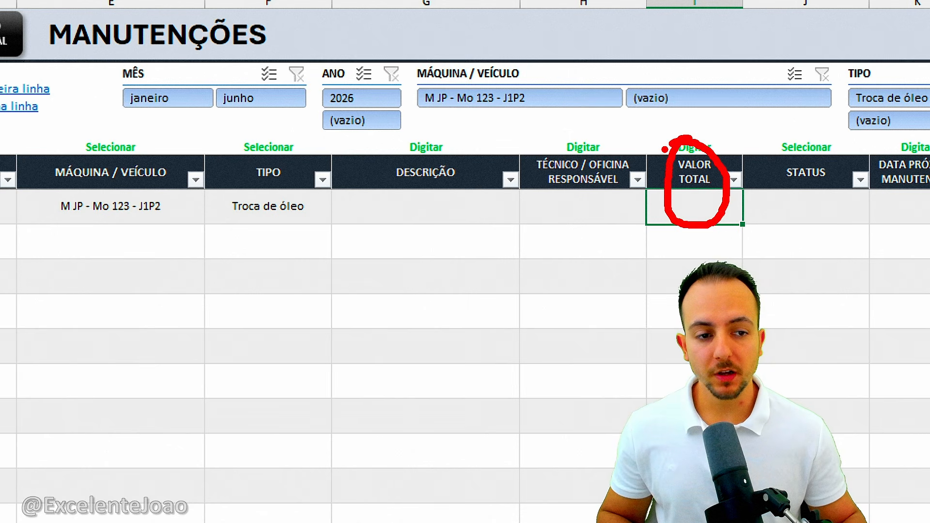
{"action": "left_click_drag", "start_coordinate": [288, 181], "coordinate": [323, 184]}
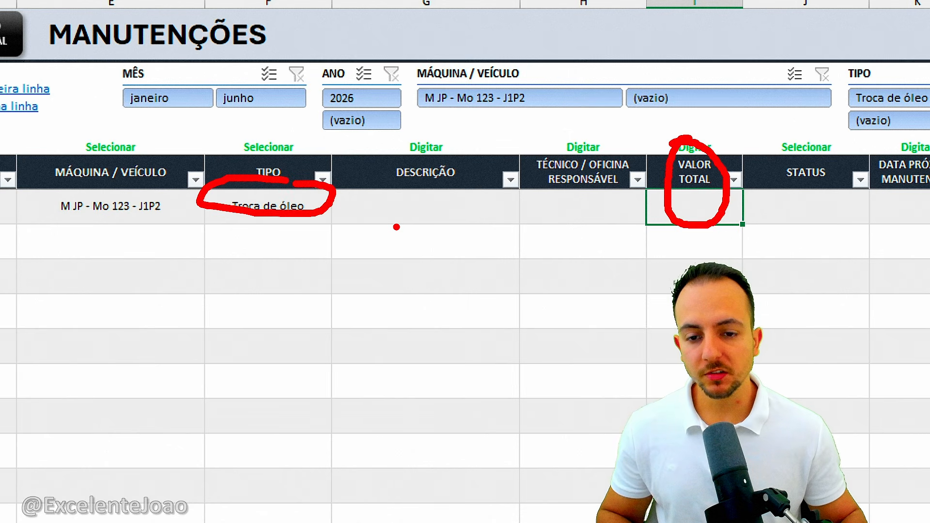
{"action": "key", "text": "Escape"}
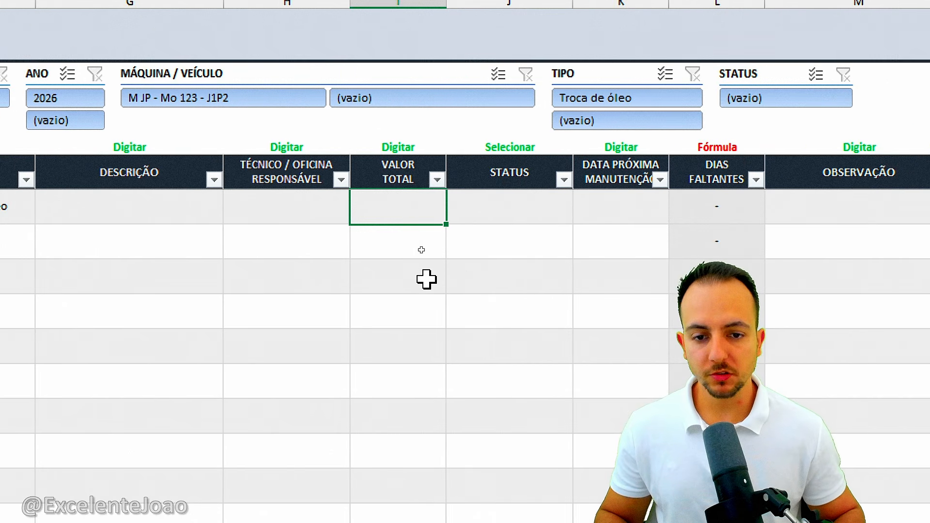
{"action": "key", "text": "Return"}
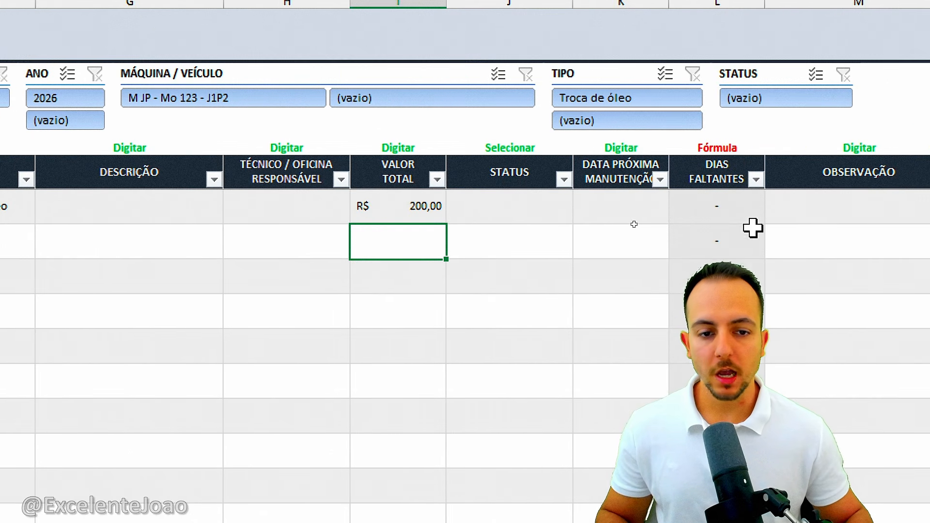
Try PENDENTE, REALIZADA and CANCELADA as the STATUS of the row 11 maintenance record
{"action": "left_click", "coordinate": [563, 213]}
{"action": "left_click", "coordinate": [464, 215]}
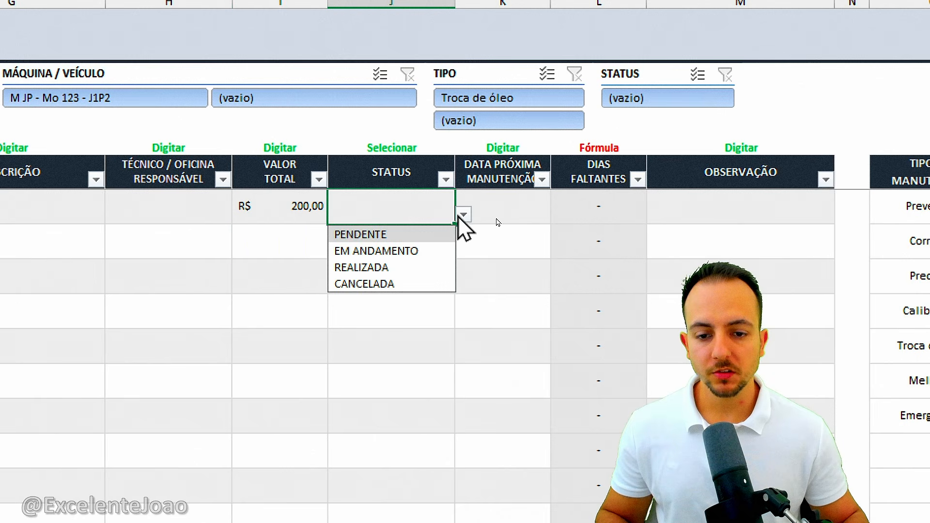
{"action": "left_click", "coordinate": [429, 232]}
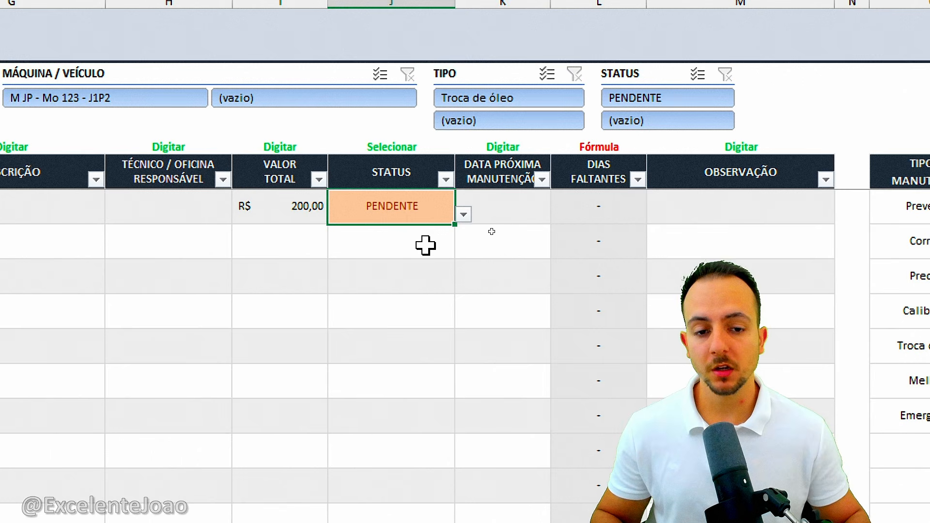
{"action": "left_click", "coordinate": [465, 215]}
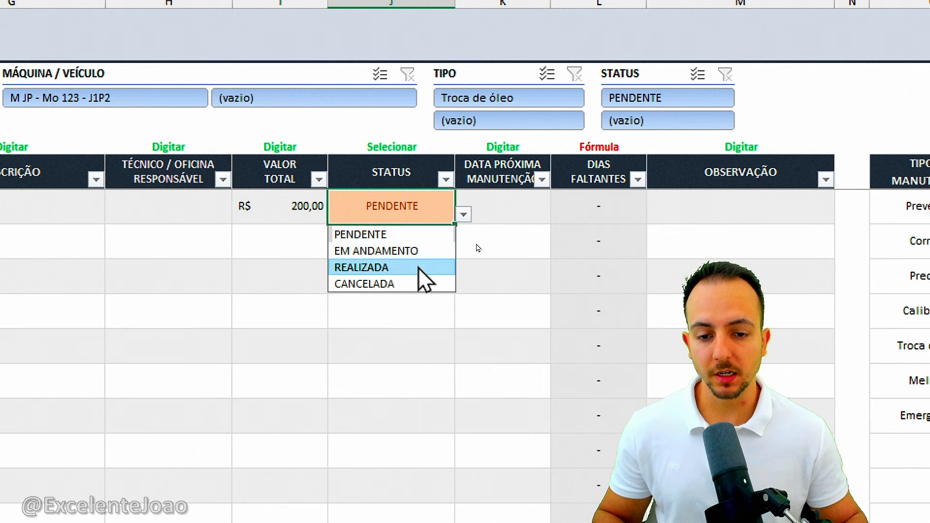
{"action": "left_click", "coordinate": [421, 266]}
{"action": "left_click", "coordinate": [465, 215]}
{"action": "left_click", "coordinate": [388, 284]}
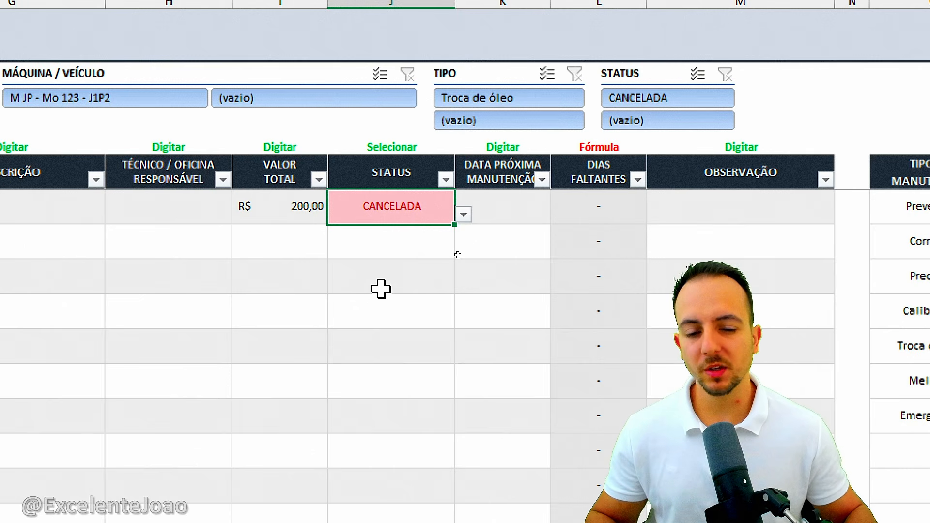
Set the STATUS of the row 11 maintenance record to EM ANDAMENTO
{"action": "left_click", "coordinate": [464, 214]}
{"action": "left_click", "coordinate": [417, 251]}
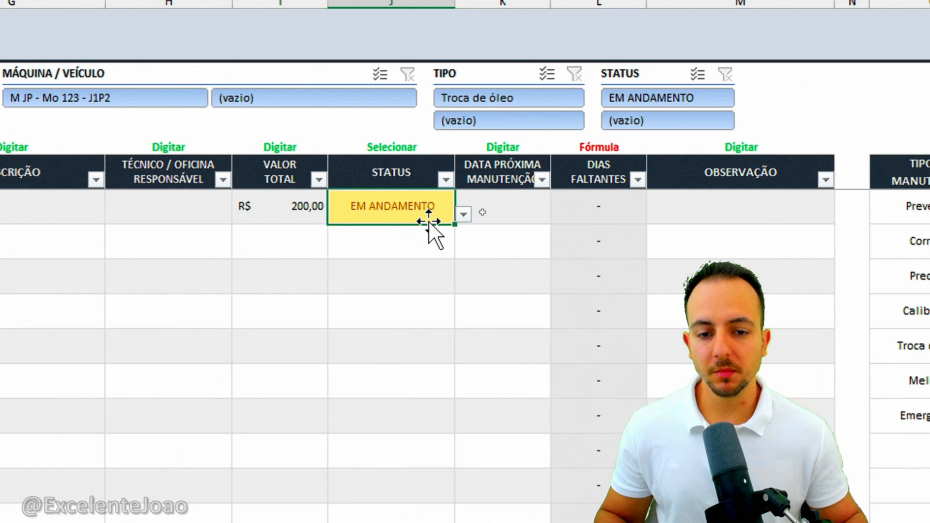
{"action": "left_click", "coordinate": [459, 208]}
{"action": "left_click", "coordinate": [405, 214]}
{"action": "left_click", "coordinate": [465, 214]}
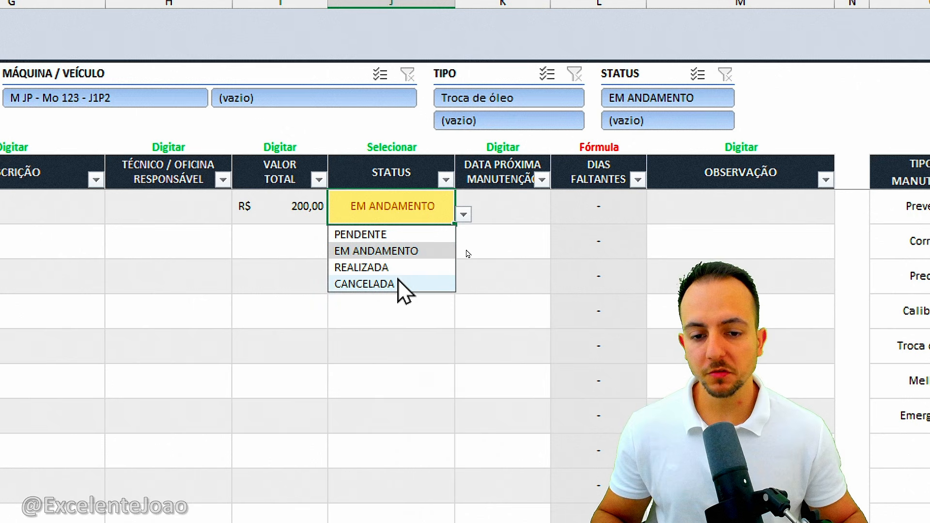
{"action": "left_click", "coordinate": [404, 207]}
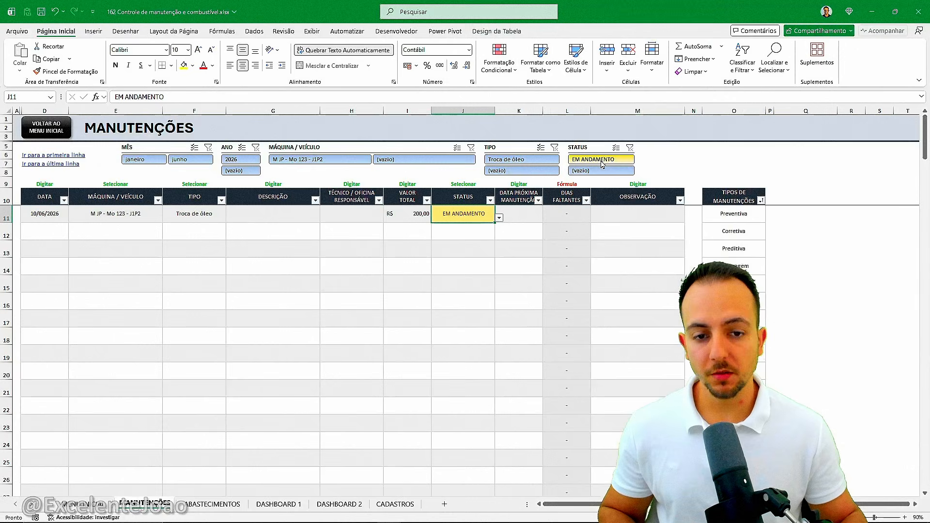
Filter the maintenance table by the STATUS EM ANDAMENTO and clear that filter
{"action": "left_click", "coordinate": [602, 163]}
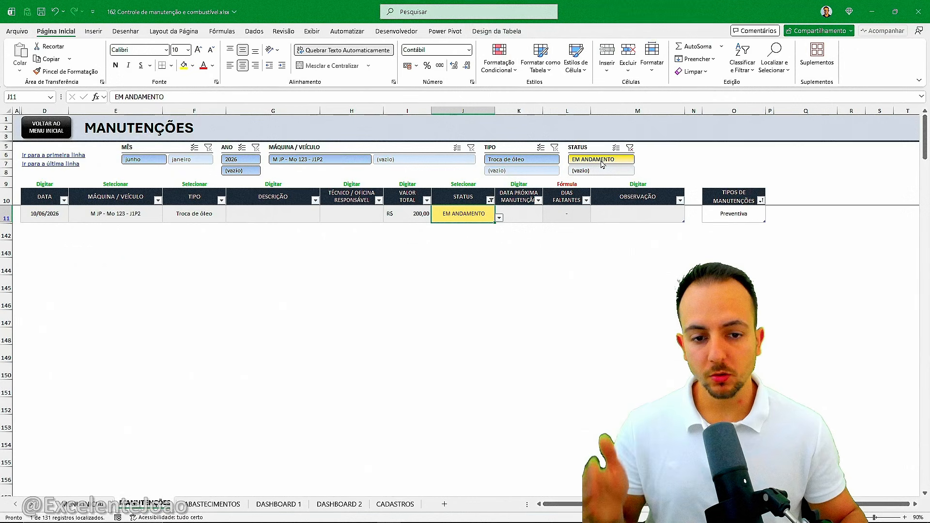
{"action": "left_click", "coordinate": [629, 147]}
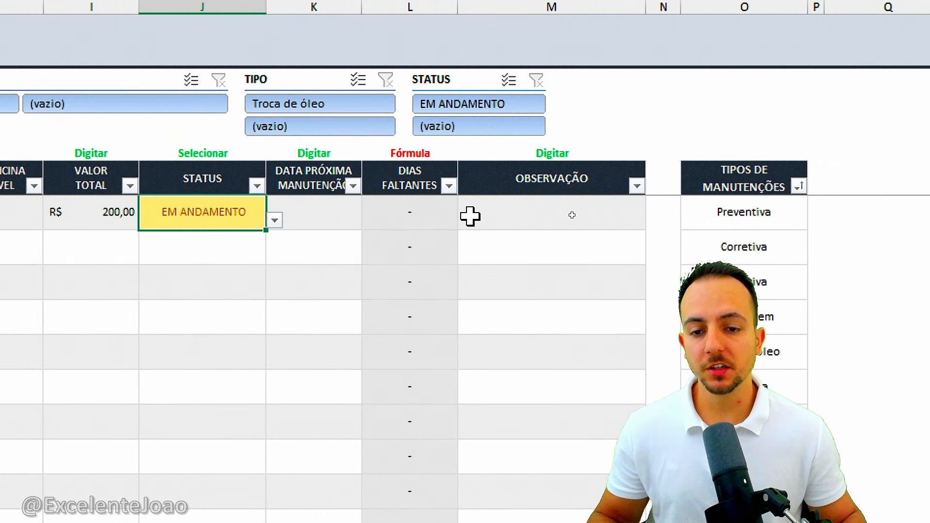
Enter 10/08/2026 as DATA PRÓXIMA MANUTENÇÃO for the row 11 oil change and check its DIAS FALTANTES
{"action": "left_click", "coordinate": [531, 213]}
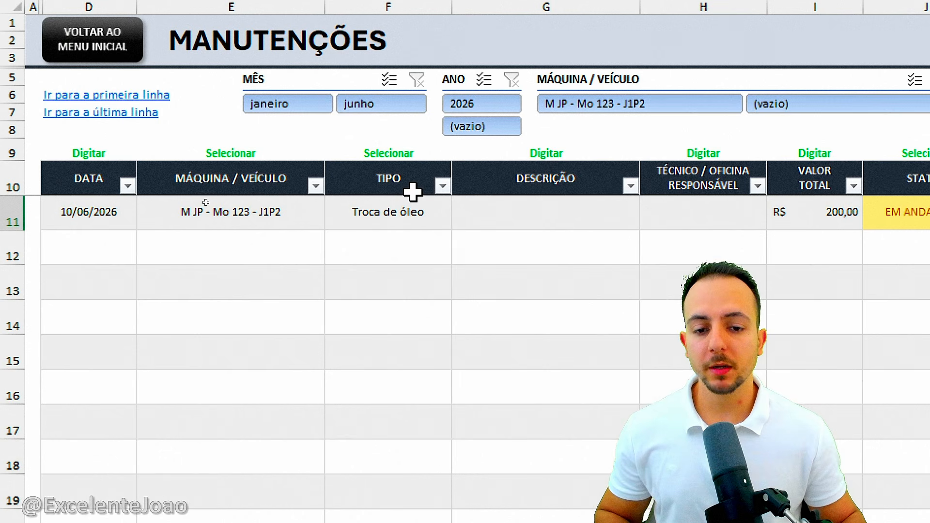
{"action": "key", "text": "ctrl+2"}
{"action": "mouse_move", "coordinate": [384, 186]}
{"action": "left_mouse_down"}
{"action": "mouse_move", "coordinate": [321, 226]}
{"action": "mouse_move", "coordinate": [360, 184]}
{"action": "left_mouse_up"}
{"action": "left_click_drag", "start_coordinate": [92, 186], "coordinate": [61, 182]}
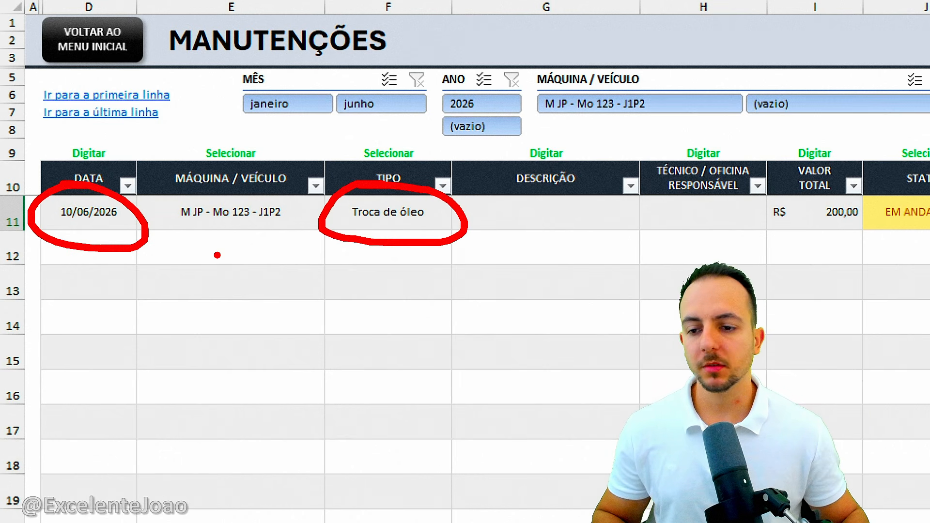
{"action": "key", "text": "Escape"}
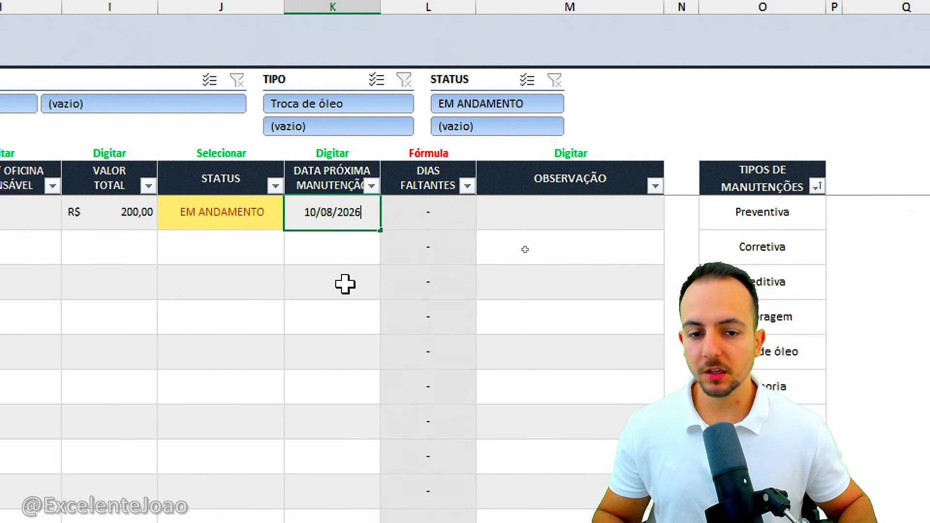
{"action": "key", "text": "Return"}
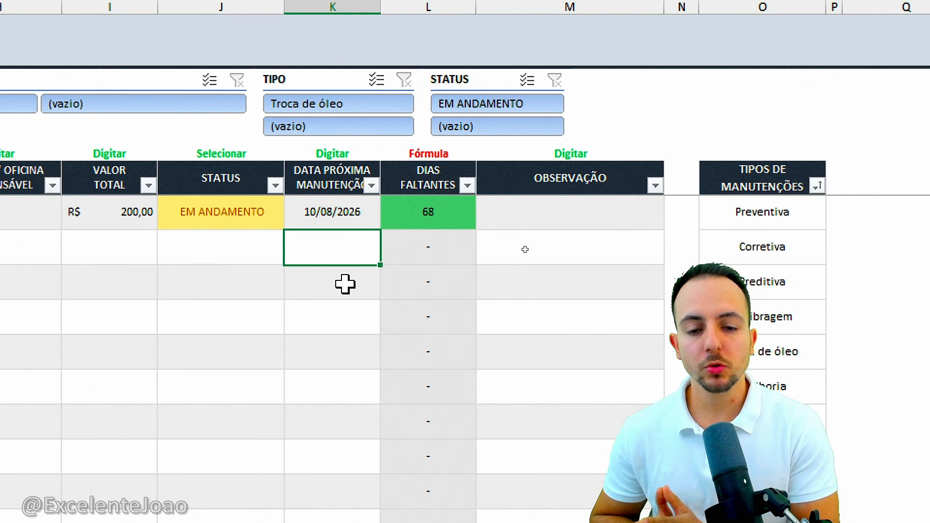
{"action": "mouse_move", "coordinate": [427, 150]}
{"action": "left_mouse_down"}
{"action": "mouse_move", "coordinate": [411, 235]}
{"action": "mouse_move", "coordinate": [427, 149]}
{"action": "left_mouse_up"}
{"action": "left_click_drag", "start_coordinate": [491, 233], "coordinate": [536, 269]}
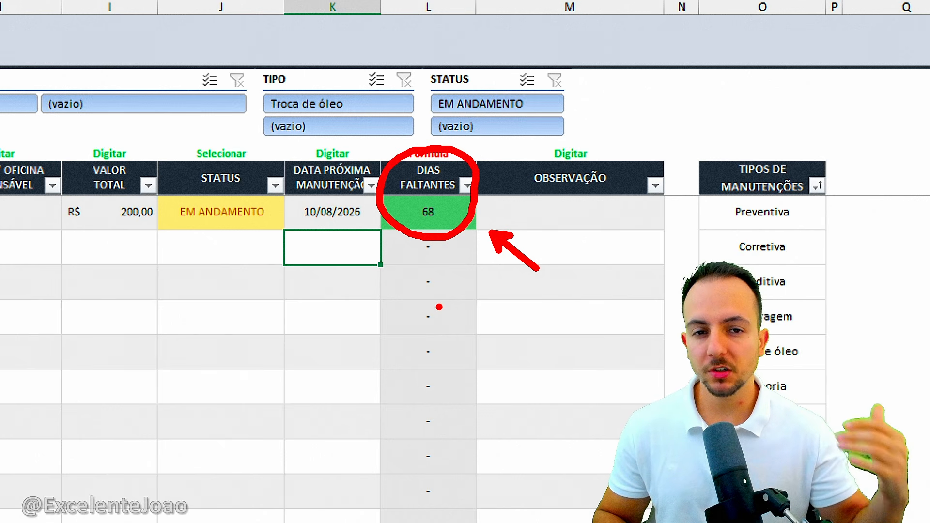
{"action": "key", "text": "Escape"}
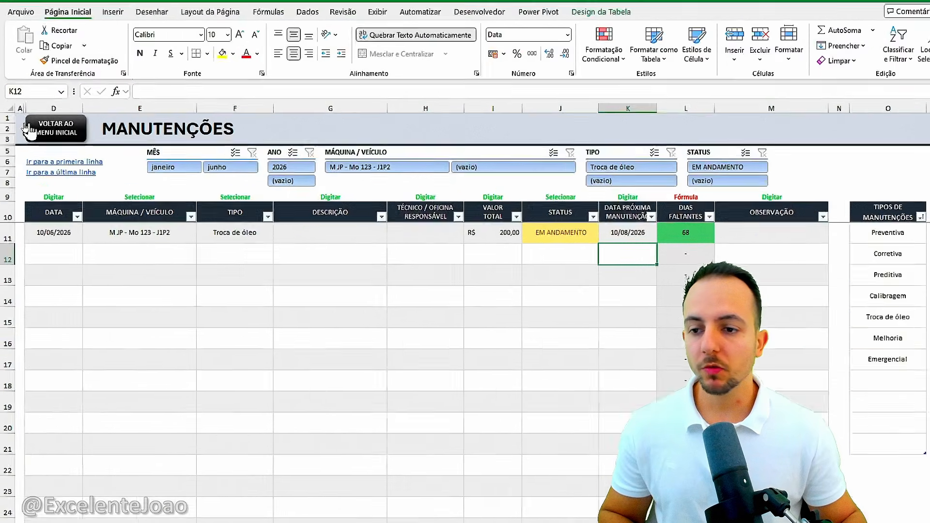
Open Cadastro from the main menu and examine the M JP - Mo 123 vehicle's last maintenance, next planned maintenance and last refuelling dates
{"action": "left_click", "coordinate": [26, 124]}
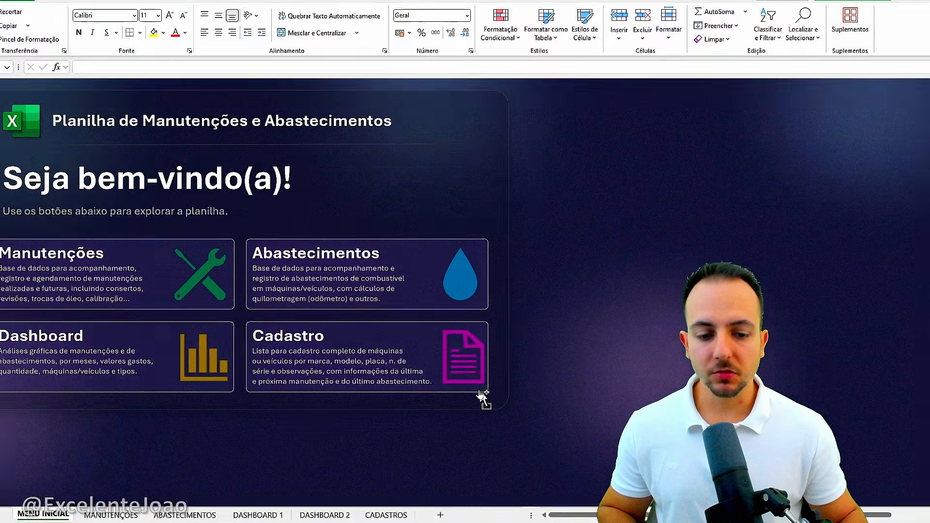
{"action": "left_click", "coordinate": [449, 385]}
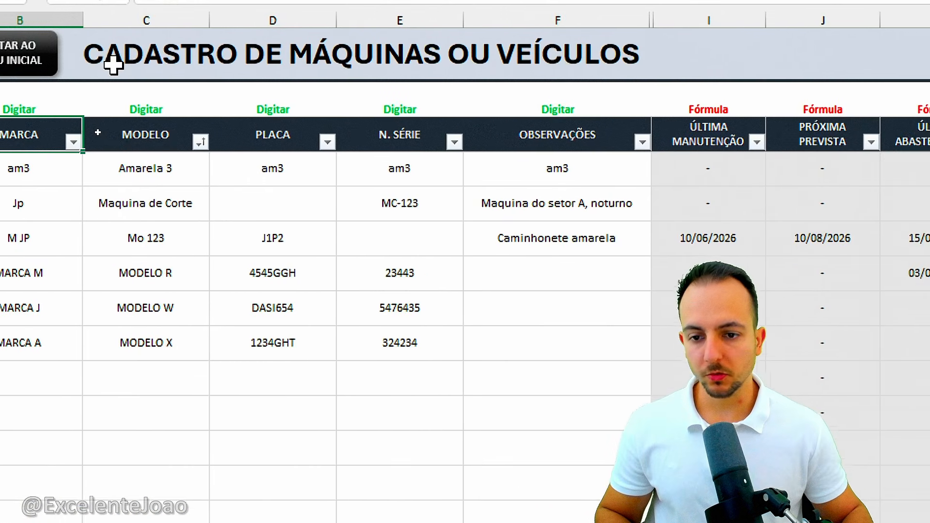
{"action": "left_click", "coordinate": [13, 248]}
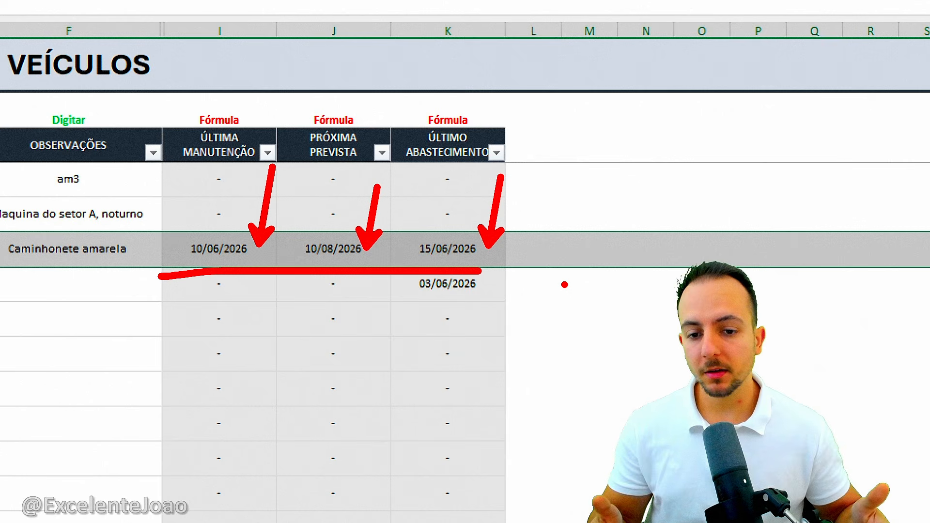
{"action": "key", "text": "Escape"}
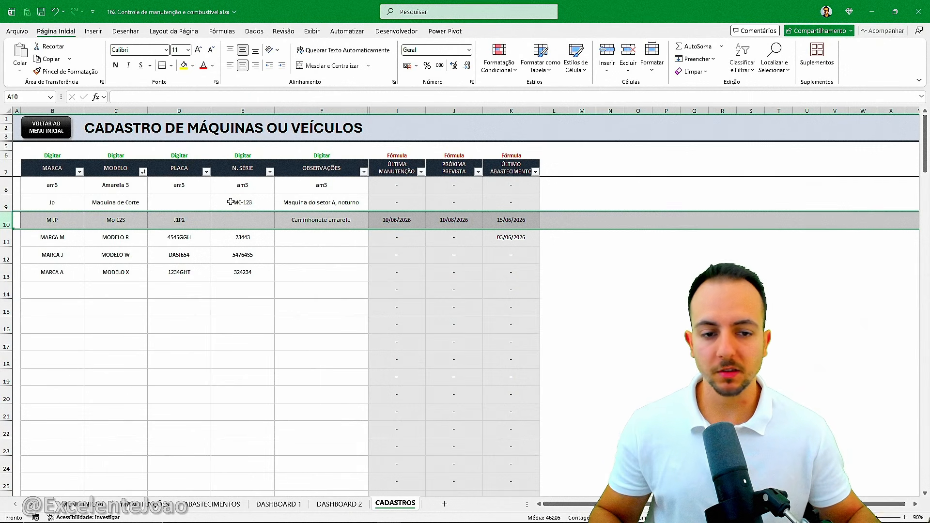
{"action": "left_click", "coordinate": [56, 170]}
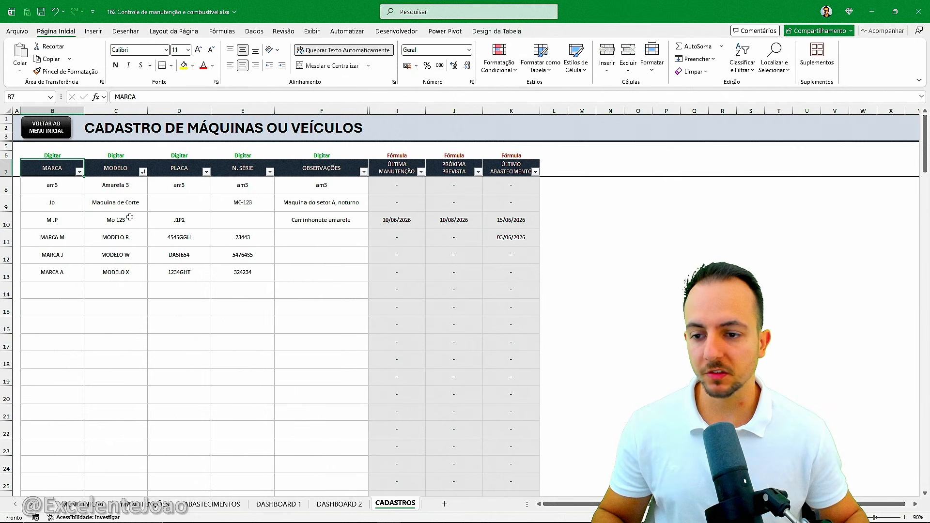
{"action": "key", "text": "ctrl+Home"}
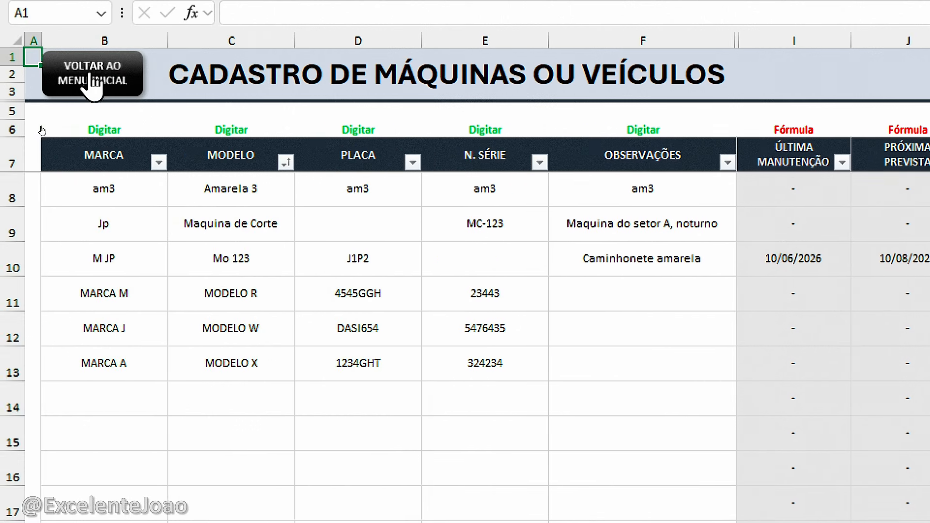
Return to Manutenções through the main menu and choose REALIZADA as the STATUS of the row 11 record
{"action": "left_click", "coordinate": [87, 81]}
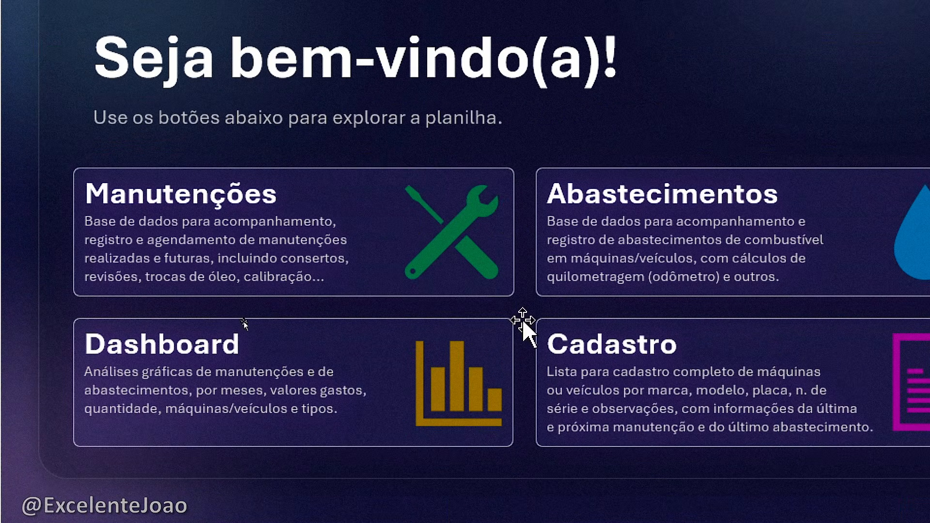
{"action": "left_click", "coordinate": [433, 314]}
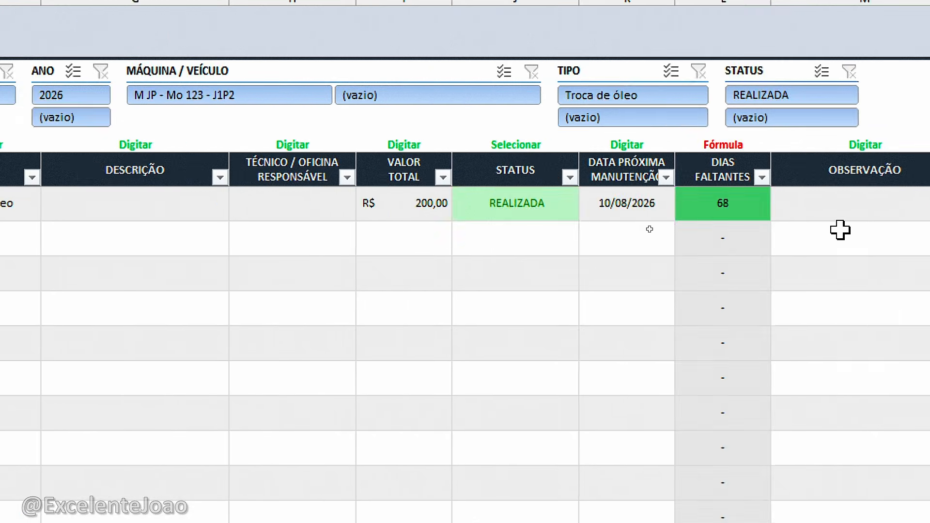
{"action": "left_click", "coordinate": [550, 203]}
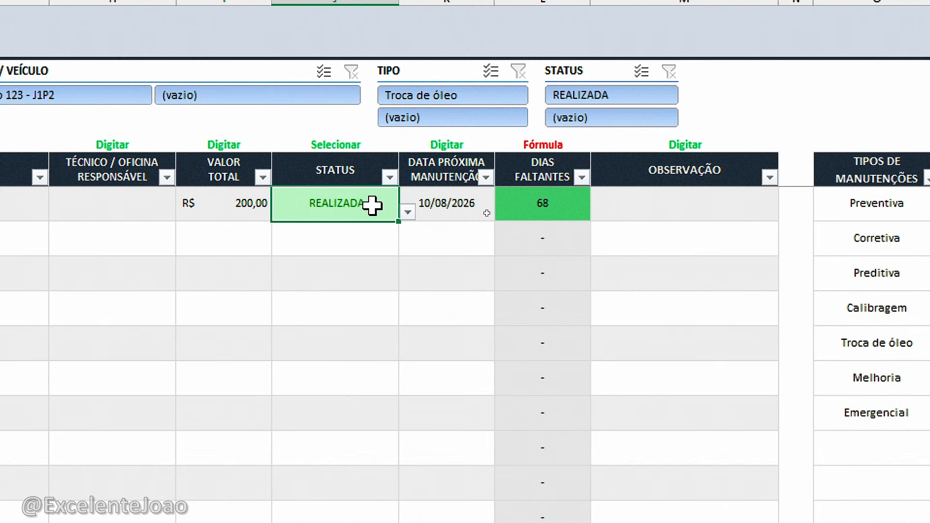
{"action": "left_click", "coordinate": [587, 211]}
{"action": "left_click", "coordinate": [347, 265]}
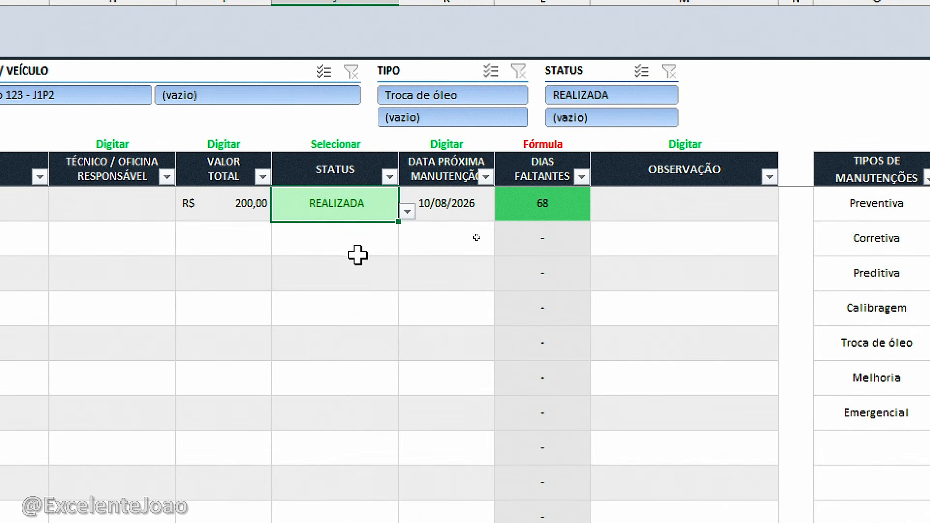
Try the STATUS values PENDENTE, EM ANDAMENTO and CANCELADA on the row 11 maintenance record
{"action": "left_click", "coordinate": [408, 213]}
{"action": "left_click", "coordinate": [374, 232]}
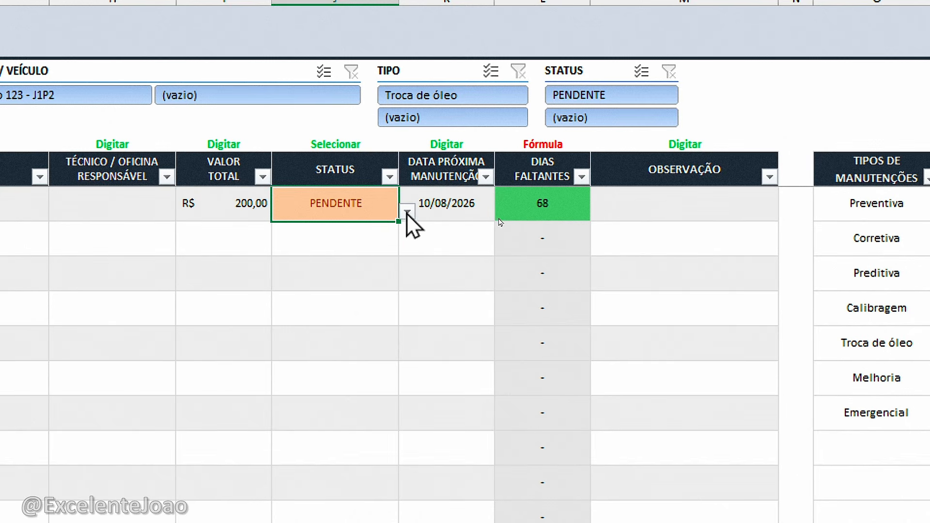
{"action": "left_click", "coordinate": [408, 212]}
{"action": "left_click", "coordinate": [347, 248]}
{"action": "left_click", "coordinate": [408, 212]}
{"action": "left_click", "coordinate": [340, 281]}
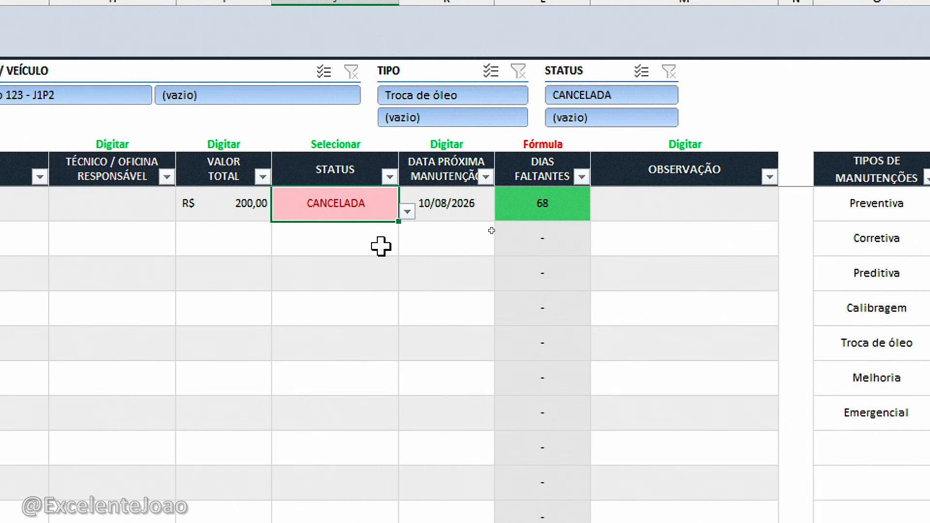
Set the STATUS of the oil change in row 11 back to REALIZADA
{"action": "left_click", "coordinate": [408, 213]}
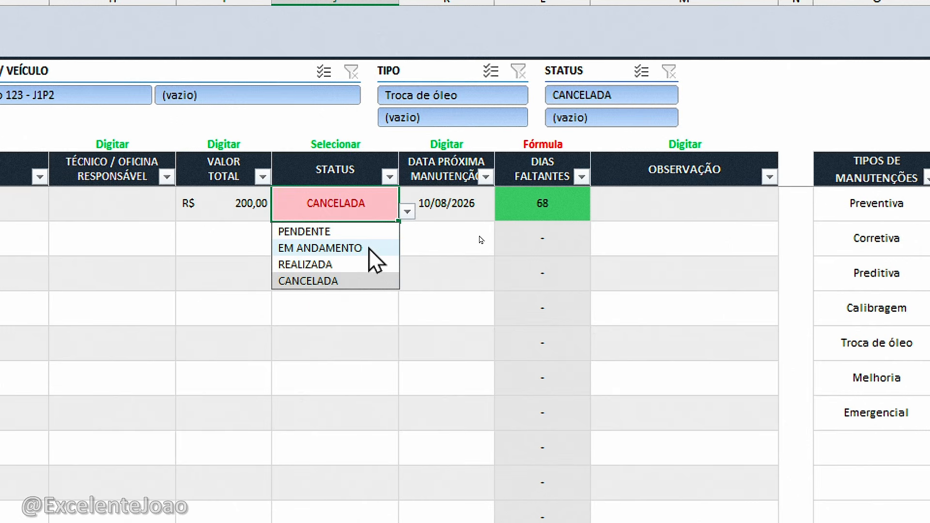
{"action": "left_click", "coordinate": [348, 263]}
{"action": "key", "text": "ctrl+2"}
{"action": "mouse_move", "coordinate": [342, 185]}
{"action": "left_mouse_down"}
{"action": "mouse_move", "coordinate": [342, 224]}
{"action": "mouse_move", "coordinate": [316, 184]}
{"action": "left_mouse_up"}
{"action": "key", "text": "Escape"}
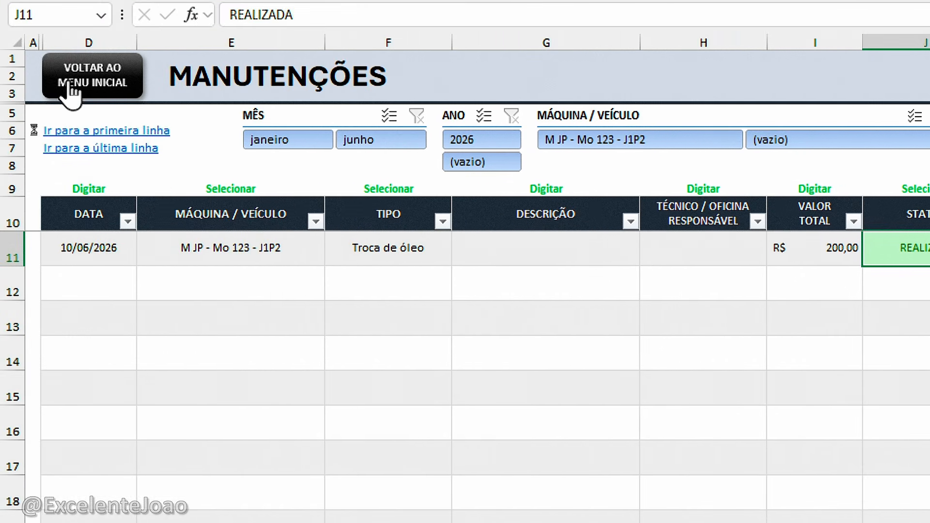
Reopen Cadastro through the main menu and check the maintenance and refuelling date columns again
{"action": "left_click", "coordinate": [70, 90]}
{"action": "left_click", "coordinate": [582, 370]}
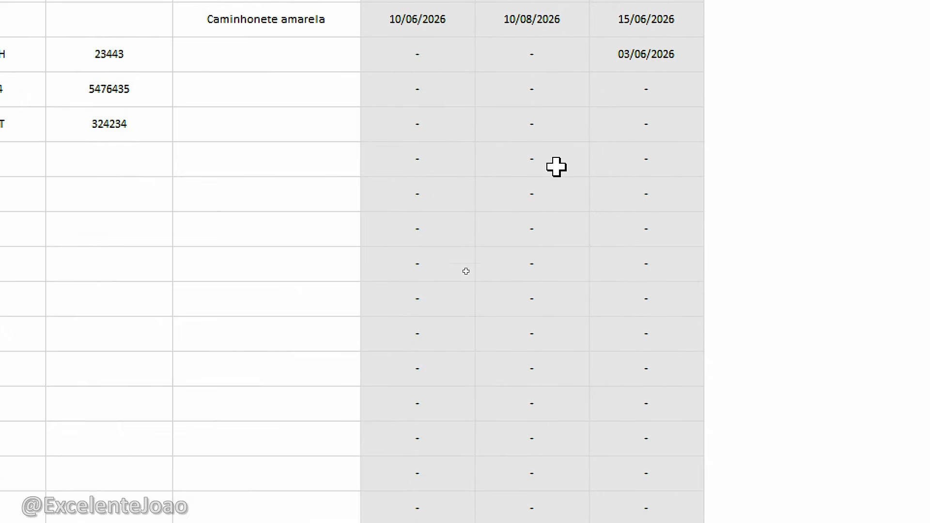
{"action": "mouse_move", "coordinate": [432, 161]}
{"action": "left_mouse_down"}
{"action": "mouse_move", "coordinate": [369, 182]}
{"action": "mouse_move", "coordinate": [470, 174]}
{"action": "mouse_move", "coordinate": [441, 118]}
{"action": "left_mouse_up"}
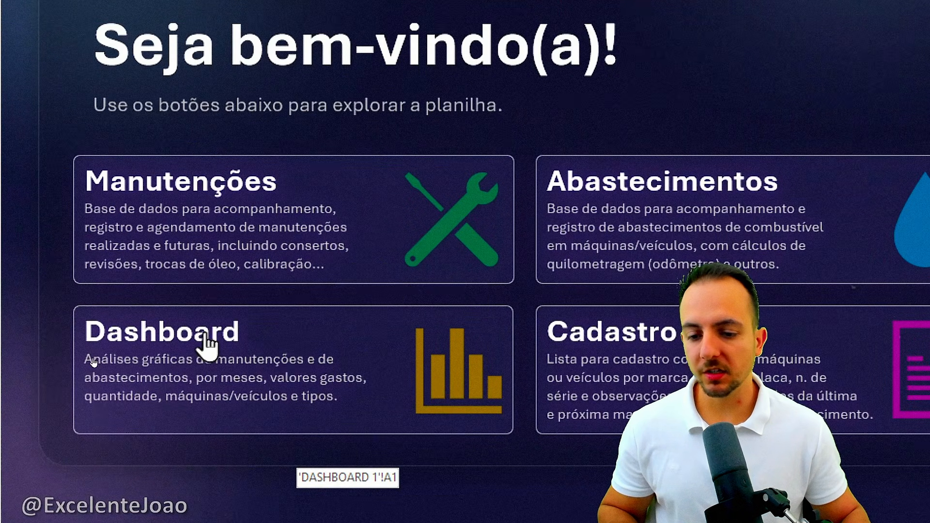
Open the Dashboard from the main menu and look through the Manutenções charts, totals and filters
{"action": "left_click", "coordinate": [232, 377]}
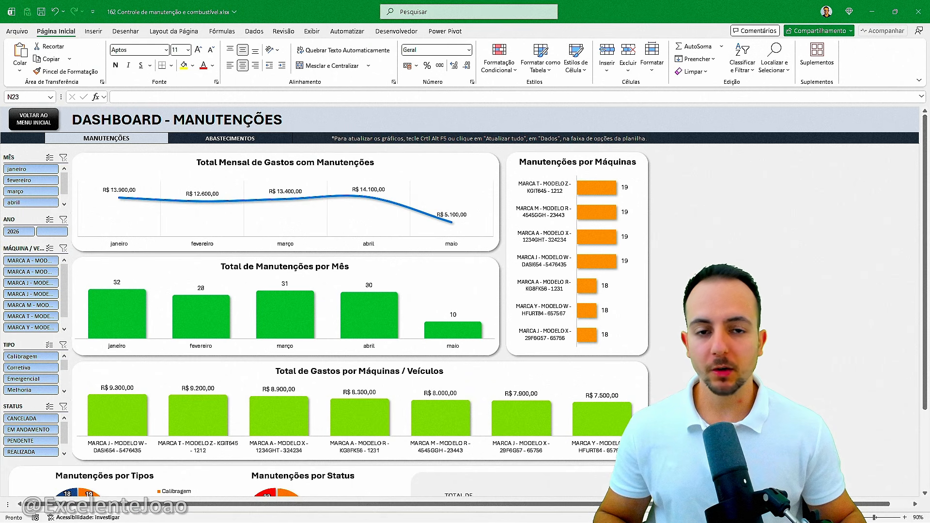
{"action": "scroll", "coordinate": [731, 172], "scroll_direction": "down", "scroll_amount": 8}
{"action": "scroll", "coordinate": [733, 201], "scroll_direction": "up", "scroll_amount": 4}
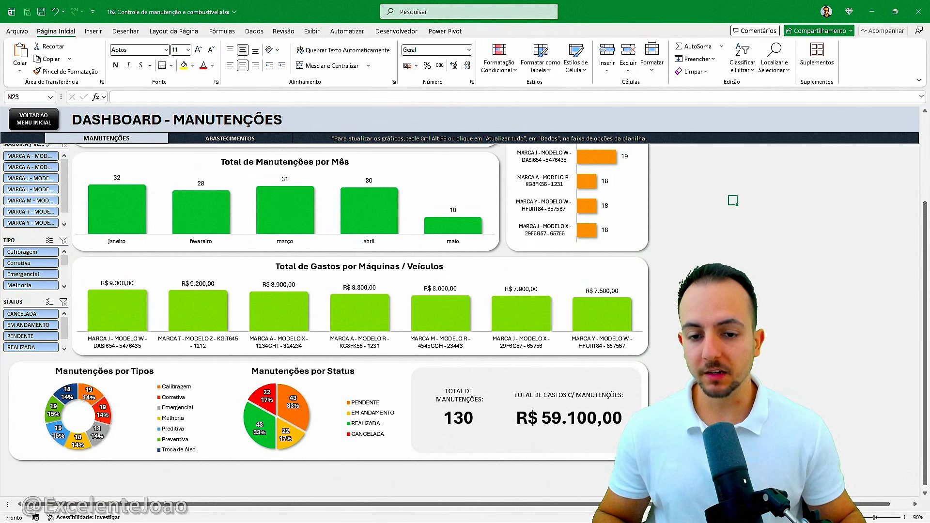
{"action": "scroll", "coordinate": [733, 201], "scroll_direction": "up", "scroll_amount": 3}
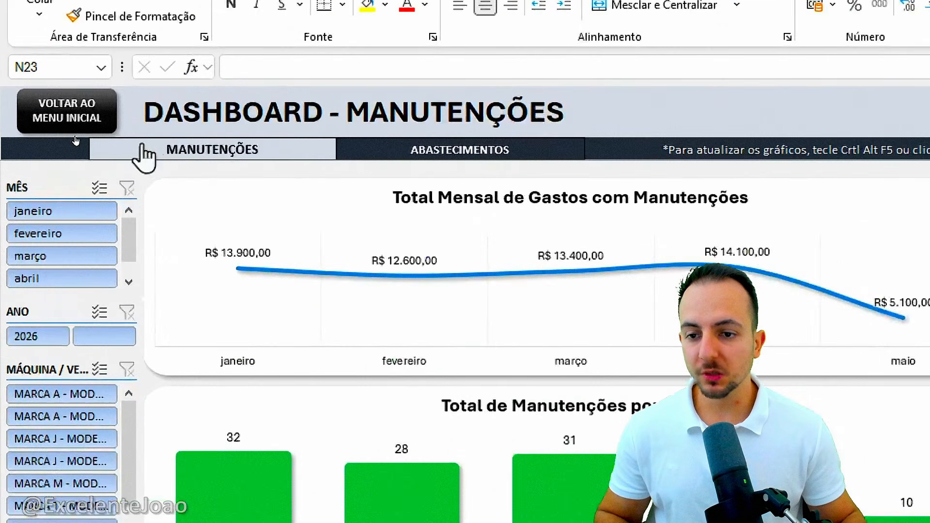
{"action": "left_click", "coordinate": [195, 139]}
{"action": "left_click", "coordinate": [153, 140]}
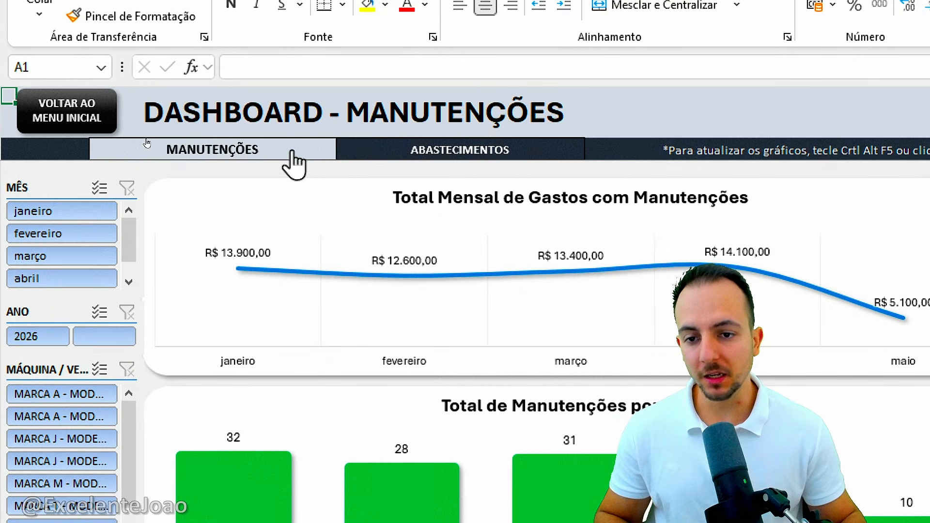
Switch back and forth between the Abastecimentos and Manutenções dashboards to compare them, finishing on Manutenções
{"action": "left_click", "coordinate": [377, 156]}
{"action": "left_click", "coordinate": [305, 154]}
{"action": "left_click", "coordinate": [390, 145]}
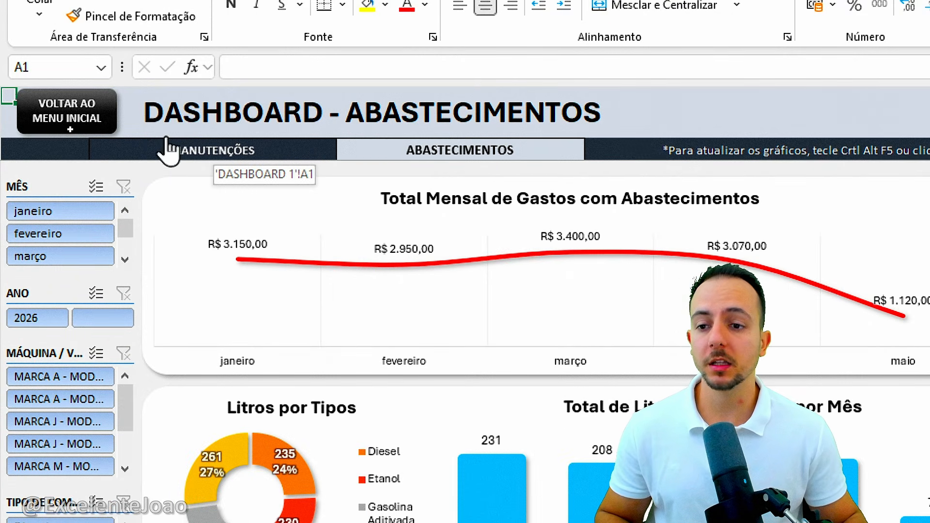
{"action": "left_click", "coordinate": [201, 152]}
{"action": "left_click", "coordinate": [377, 156]}
{"action": "mouse_move", "coordinate": [228, 129]}
{"action": "left_mouse_down"}
{"action": "mouse_move", "coordinate": [264, 169]}
{"action": "mouse_move", "coordinate": [168, 132]}
{"action": "left_mouse_up"}
{"action": "left_click_drag", "start_coordinate": [454, 120], "coordinate": [413, 134]}
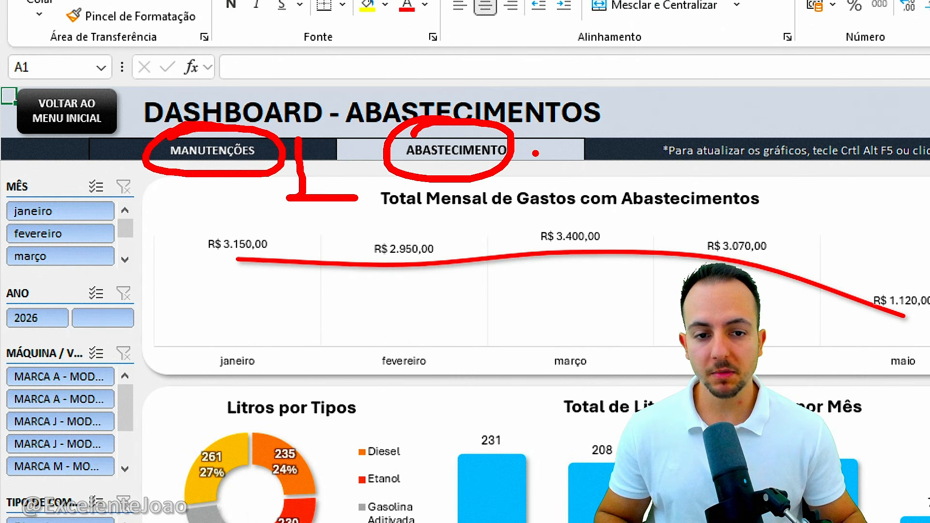
{"action": "left_click_drag", "start_coordinate": [536, 151], "coordinate": [585, 190]}
{"action": "key", "text": "Escape"}
{"action": "left_click", "coordinate": [264, 151]}
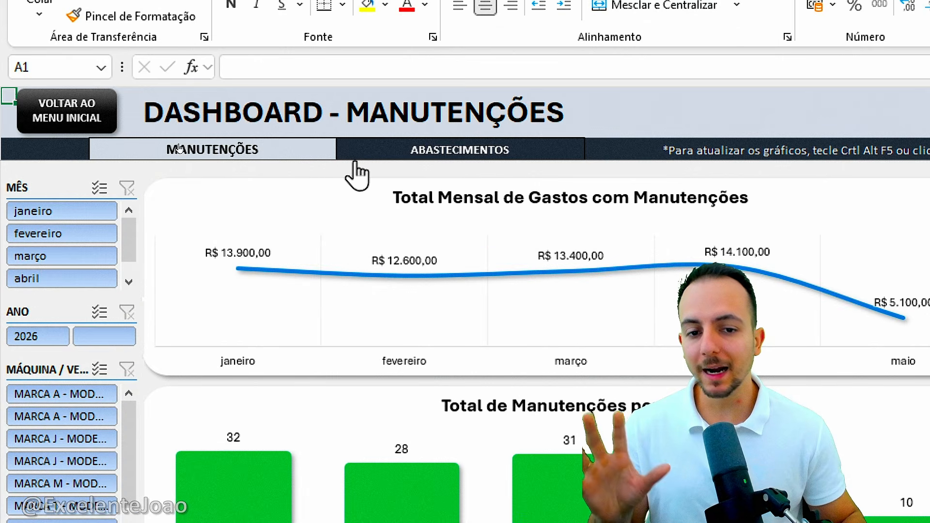
{"action": "left_click", "coordinate": [387, 148]}
{"action": "left_click", "coordinate": [264, 155]}
{"action": "left_click", "coordinate": [382, 154]}
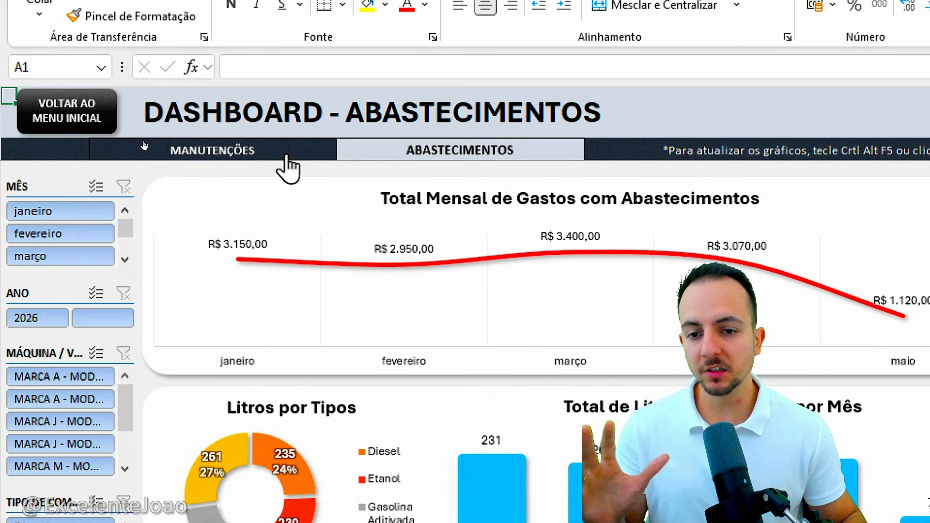
{"action": "left_click", "coordinate": [287, 156]}
{"action": "left_click", "coordinate": [381, 155]}
{"action": "left_click", "coordinate": [282, 158]}
{"action": "left_click", "coordinate": [402, 153]}
{"action": "left_click", "coordinate": [279, 156]}
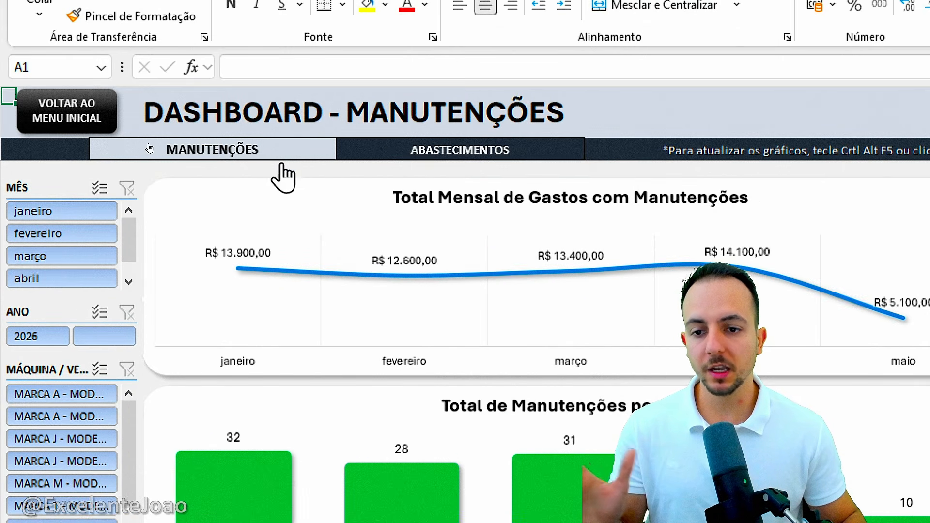
{"action": "left_click", "coordinate": [382, 154]}
{"action": "left_click", "coordinate": [262, 151]}
{"action": "left_click", "coordinate": [381, 152]}
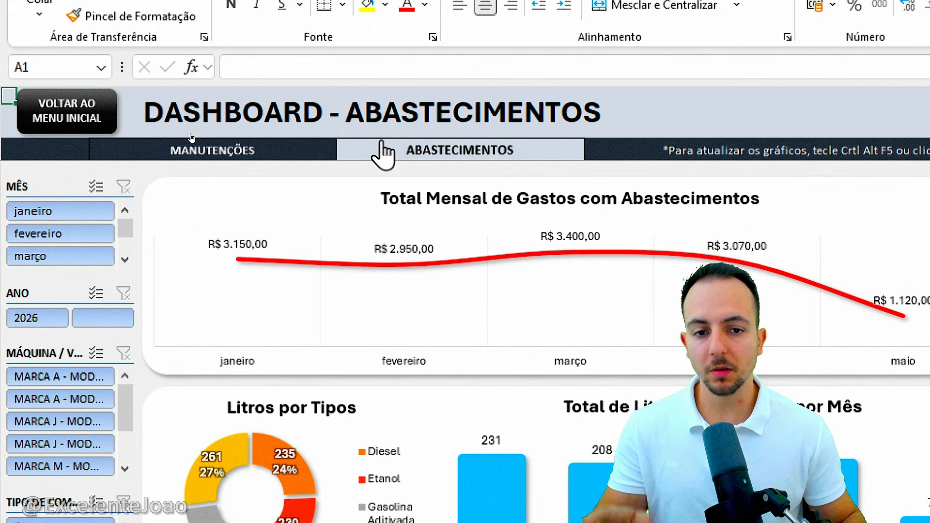
{"action": "left_click", "coordinate": [321, 154]}
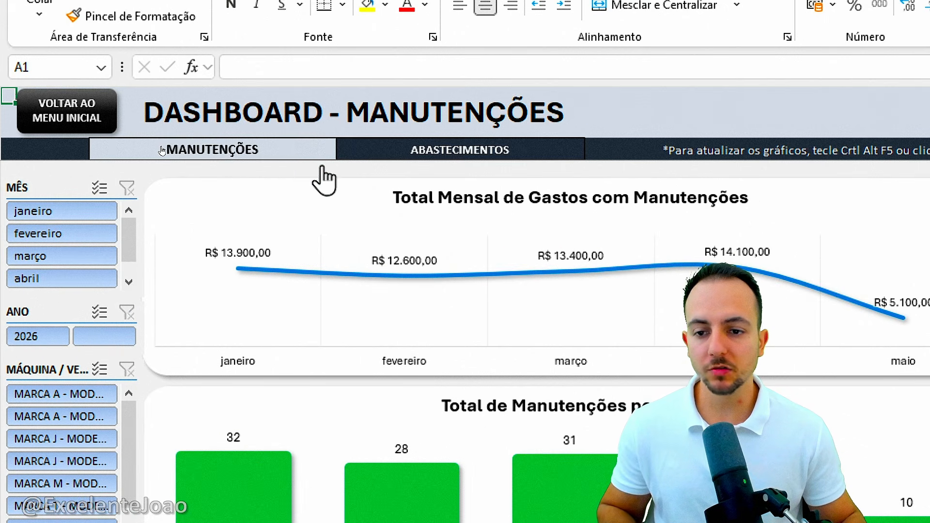
Look over the Manutenções and Abastecimentos dashboards at full width and return to Manutenções
{"action": "scroll", "coordinate": [321, 224], "scroll_direction": "down", "scroll_amount": 5}
{"action": "scroll", "coordinate": [331, 286], "scroll_direction": "up", "scroll_amount": 5}
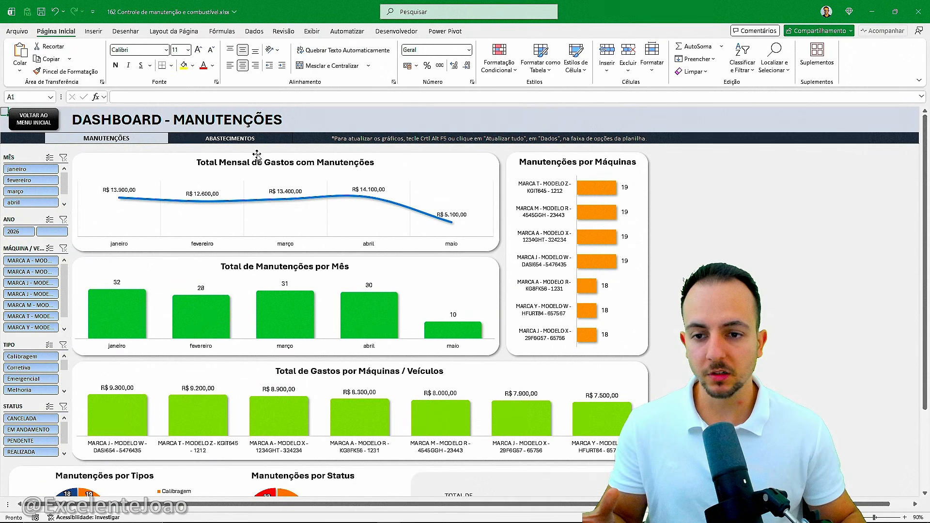
{"action": "left_click", "coordinate": [239, 141]}
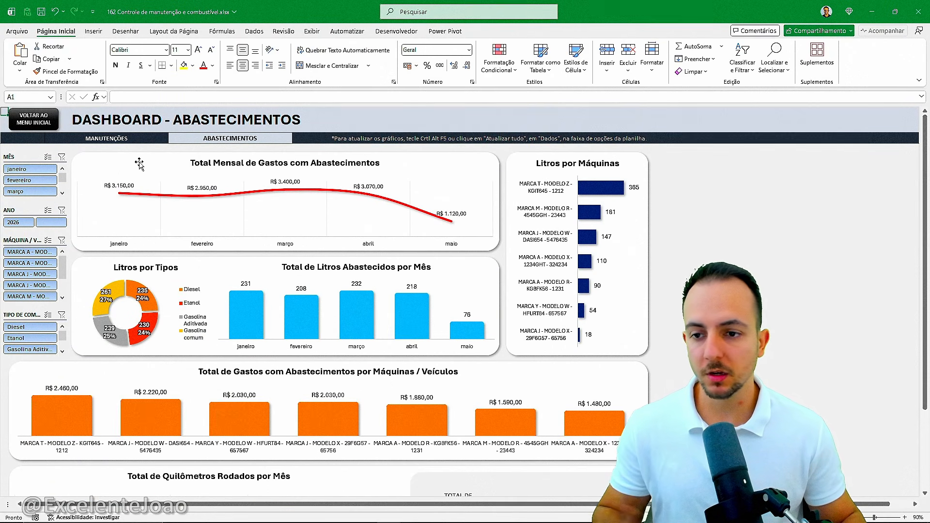
{"action": "left_click", "coordinate": [101, 143]}
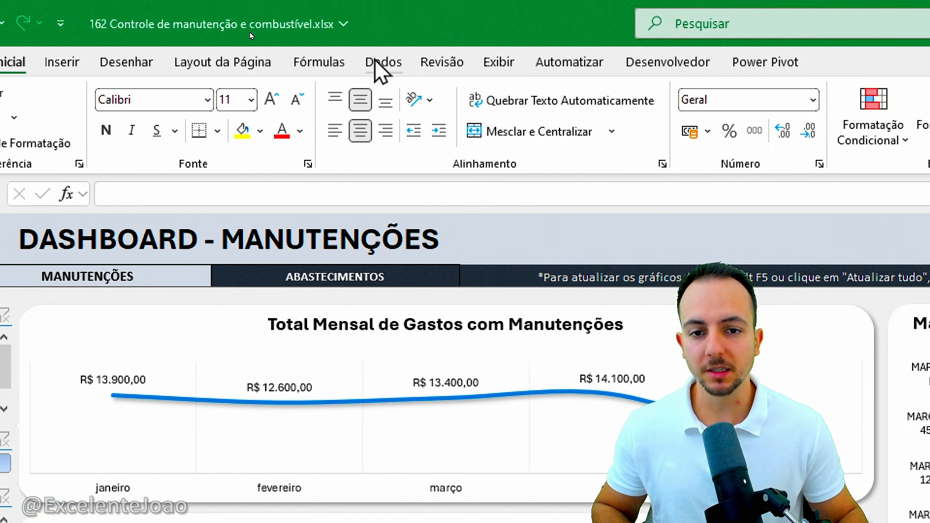
View the Atualizar Tudo options for refreshing the workbook's charts, and close them without running a refresh
{"action": "left_click", "coordinate": [384, 63]}
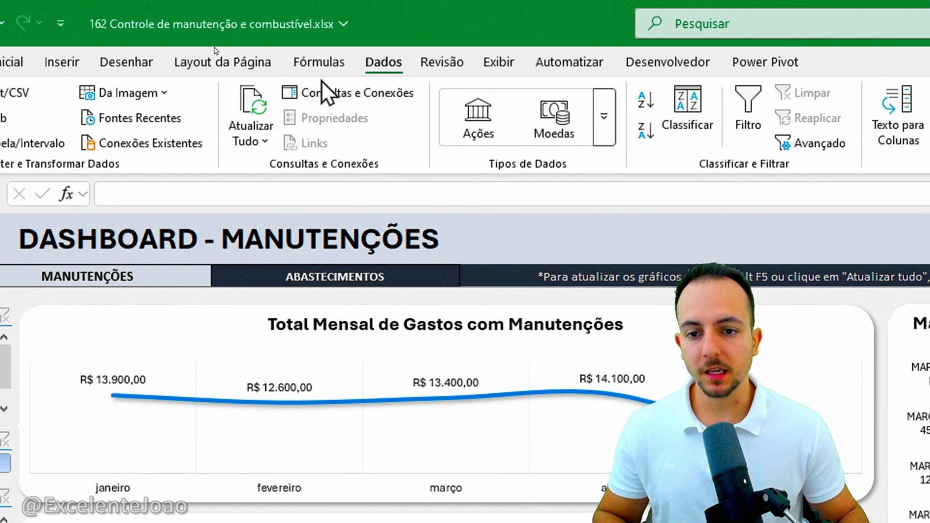
{"action": "left_click", "coordinate": [251, 139]}
{"action": "key", "text": "ctrl+2"}
{"action": "mouse_move", "coordinate": [253, 190]}
{"action": "left_mouse_down"}
{"action": "mouse_move", "coordinate": [315, 183]}
{"action": "mouse_move", "coordinate": [254, 183]}
{"action": "left_mouse_up"}
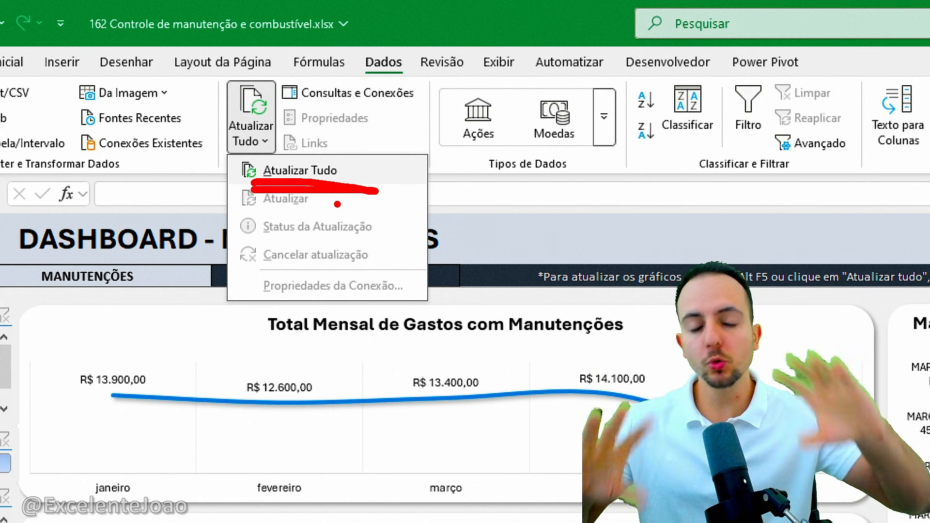
{"action": "key", "text": "Escape"}
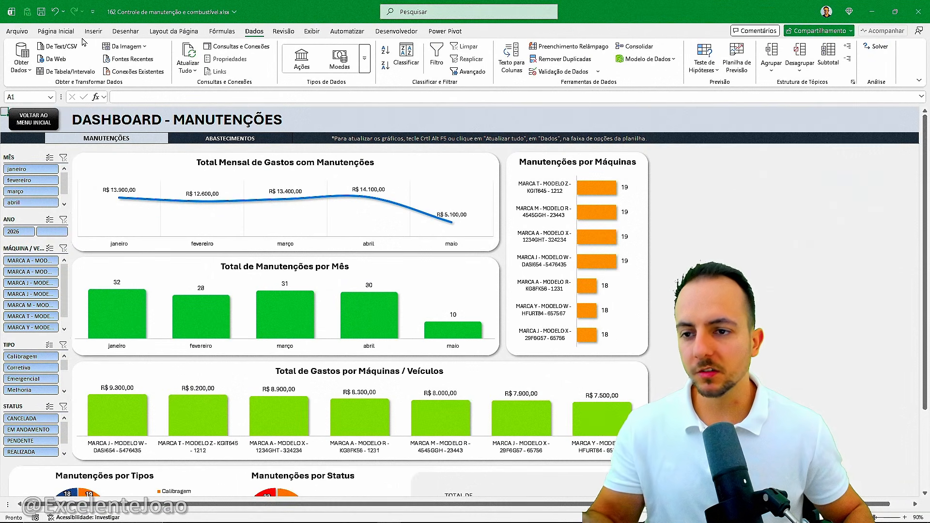
{"action": "left_click", "coordinate": [56, 31]}
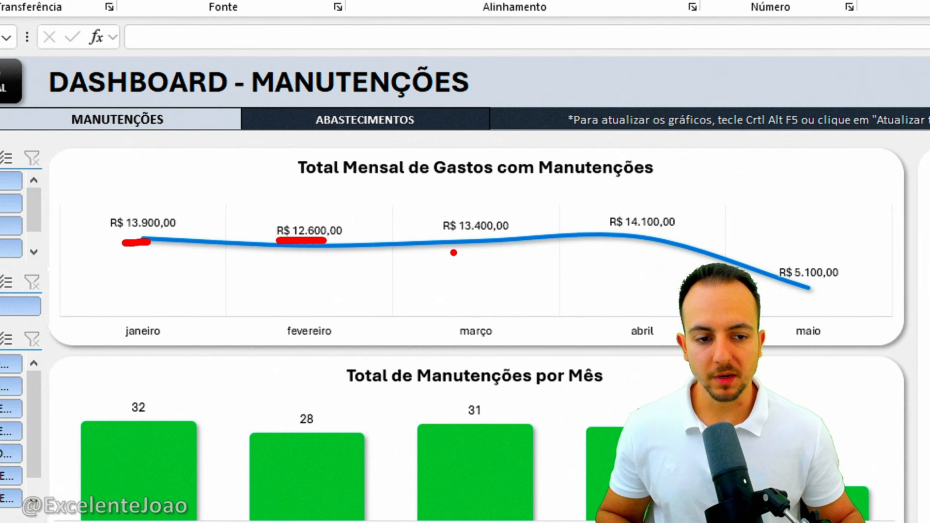
Examine the spending trend from janeiro to abril in the Total Mensal de Gastos com Manutenções chart
{"action": "key", "text": "ctrl+z"}
{"action": "key", "text": "ctrl+z"}
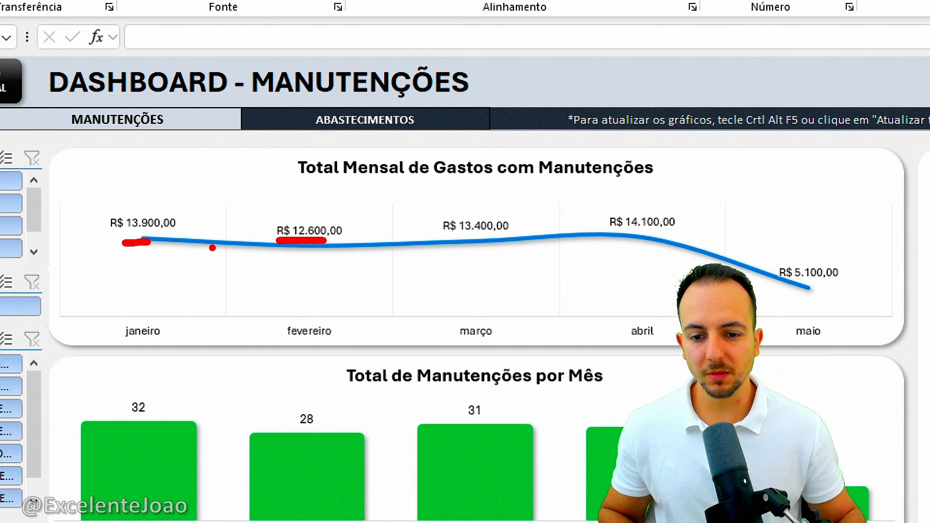
{"action": "left_click_drag", "start_coordinate": [221, 235], "coordinate": [322, 246]}
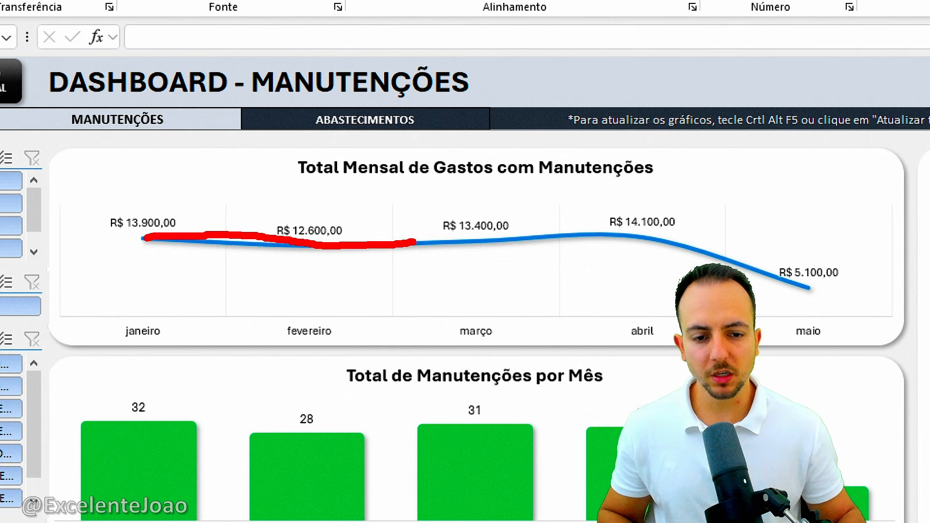
{"action": "left_click_drag", "start_coordinate": [414, 242], "coordinate": [545, 231]}
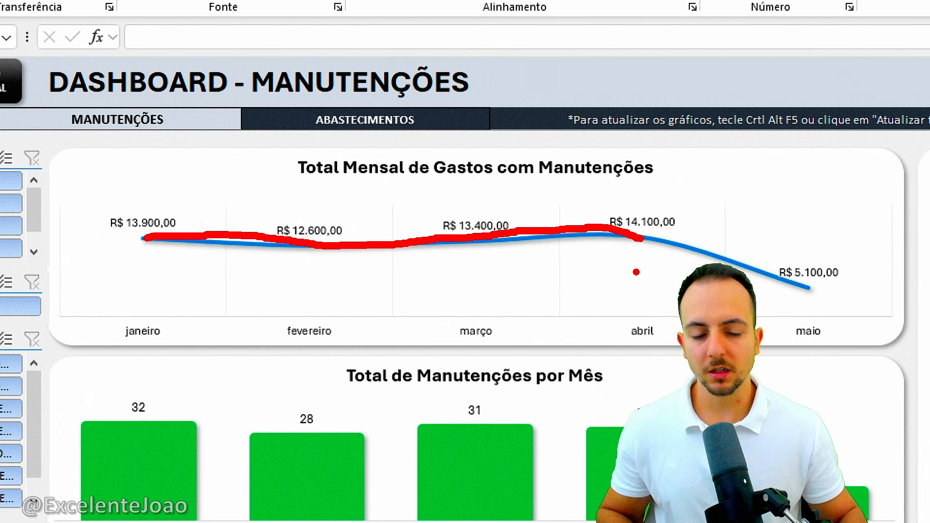
{"action": "key", "text": "Escape"}
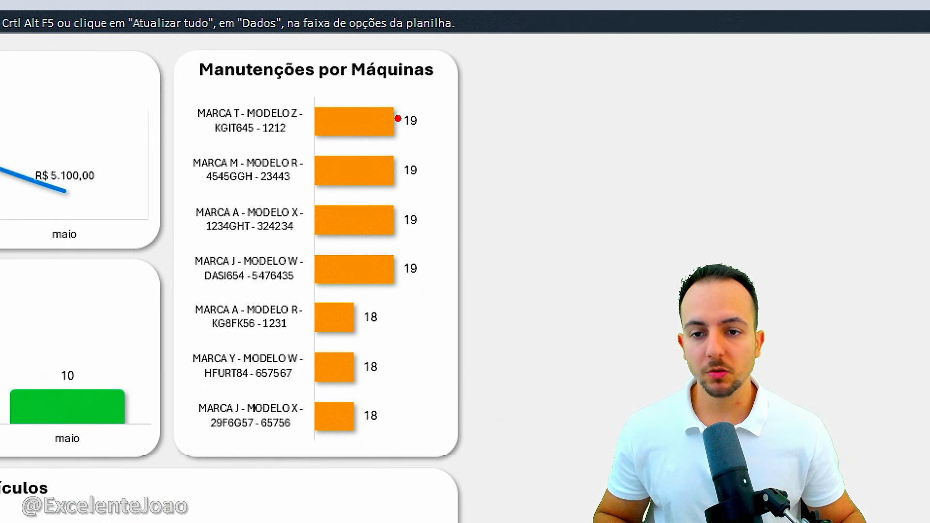
Go through each vehicle's bar in the Manutenções por Máquinas chart
{"action": "left_click_drag", "start_coordinate": [218, 144], "coordinate": [402, 144]}
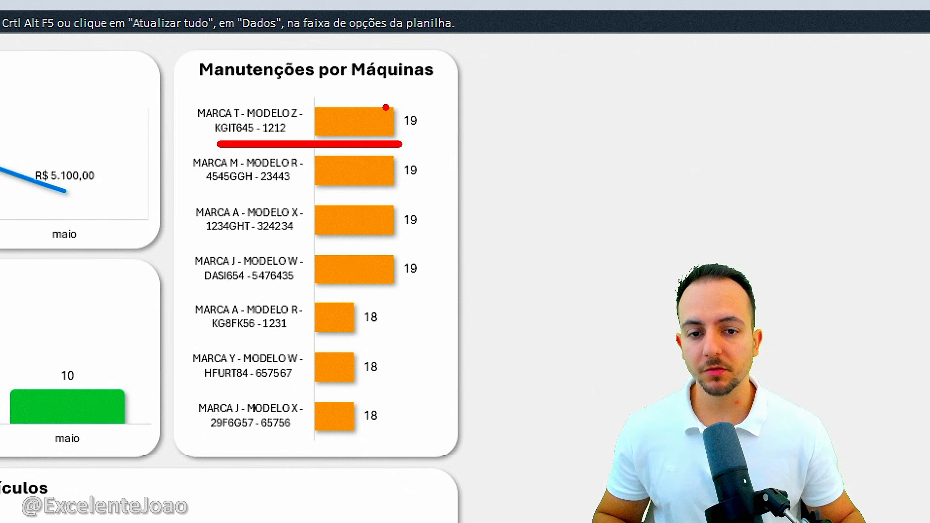
{"action": "left_click_drag", "start_coordinate": [267, 193], "coordinate": [398, 193]}
{"action": "left_click_drag", "start_coordinate": [273, 251], "coordinate": [427, 249]}
{"action": "left_click_drag", "start_coordinate": [284, 295], "coordinate": [386, 294]}
{"action": "left_click_drag", "start_coordinate": [286, 339], "coordinate": [376, 338]}
{"action": "left_click_drag", "start_coordinate": [280, 385], "coordinate": [372, 393]}
{"action": "left_click_drag", "start_coordinate": [274, 439], "coordinate": [363, 443]}
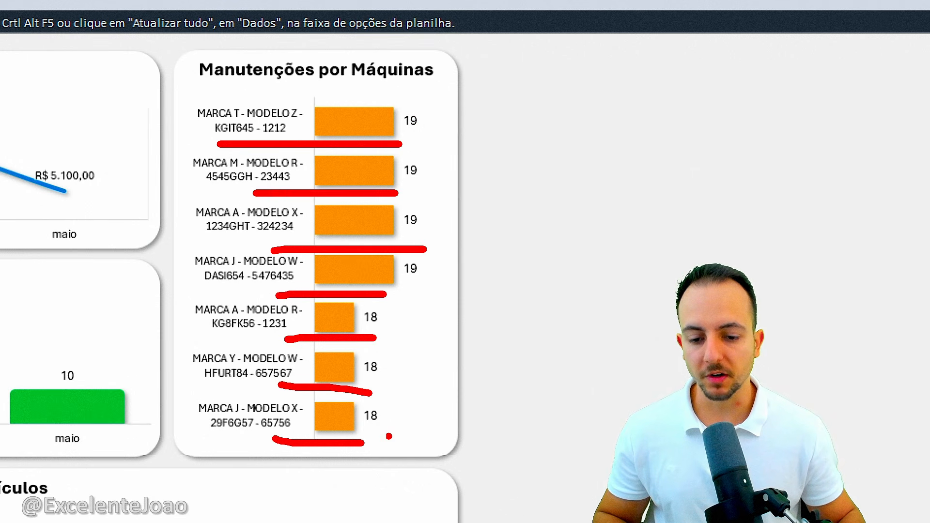
{"action": "key", "text": "Escape"}
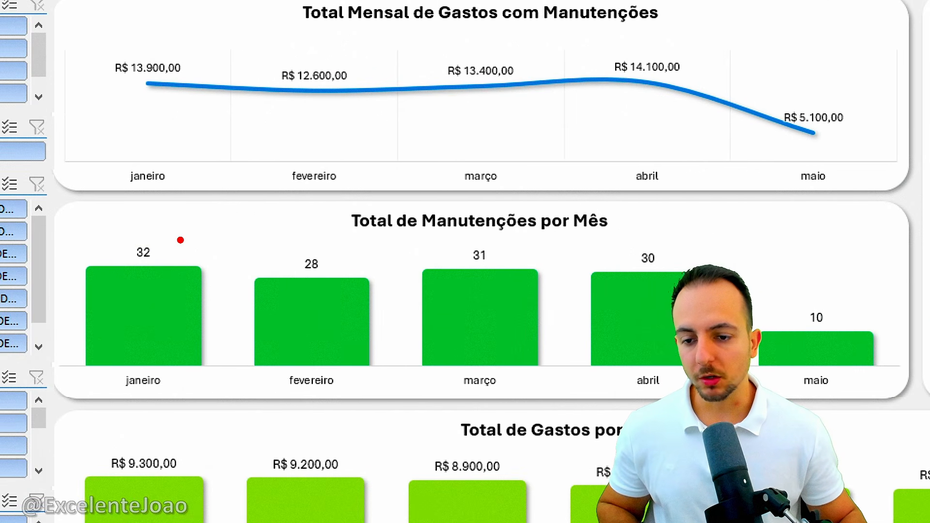
Compare the monthly columns in the Total de Manutenções por Mês chart
{"action": "left_click_drag", "start_coordinate": [180, 239], "coordinate": [244, 169]}
{"action": "left_click_drag", "start_coordinate": [342, 291], "coordinate": [399, 186]}
{"action": "left_click_drag", "start_coordinate": [536, 273], "coordinate": [582, 202]}
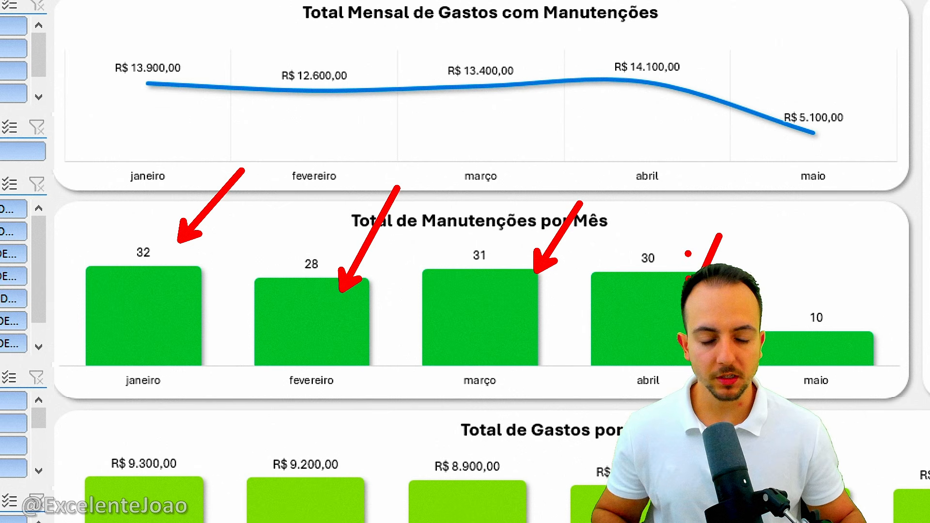
{"action": "key", "text": "Escape"}
Examine the Manutenções por Tipos doughnut chart, including the Preditiva and Corretiva categories and the individual slices
{"action": "scroll", "coordinate": [688, 254], "scroll_direction": "down", "scroll_amount": 4}
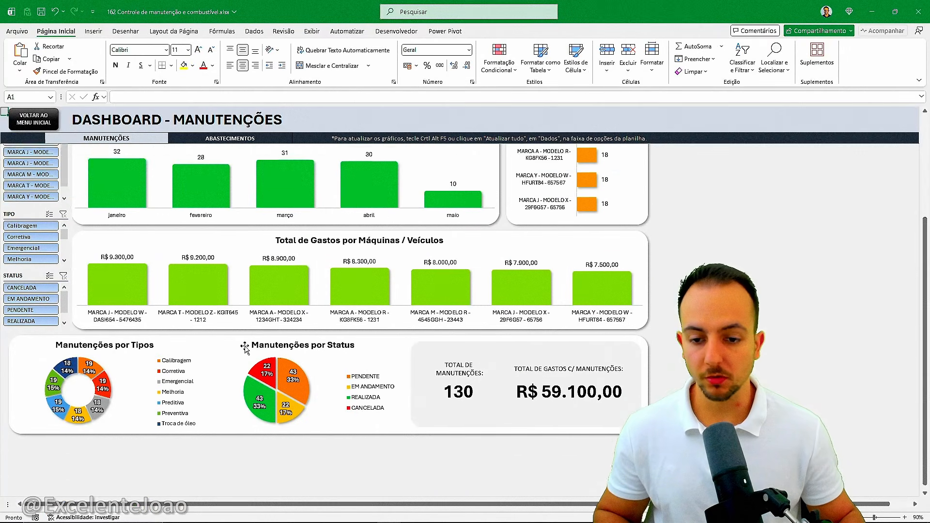
{"action": "scroll", "coordinate": [153, 357], "scroll_direction": "down", "scroll_amount": 4}
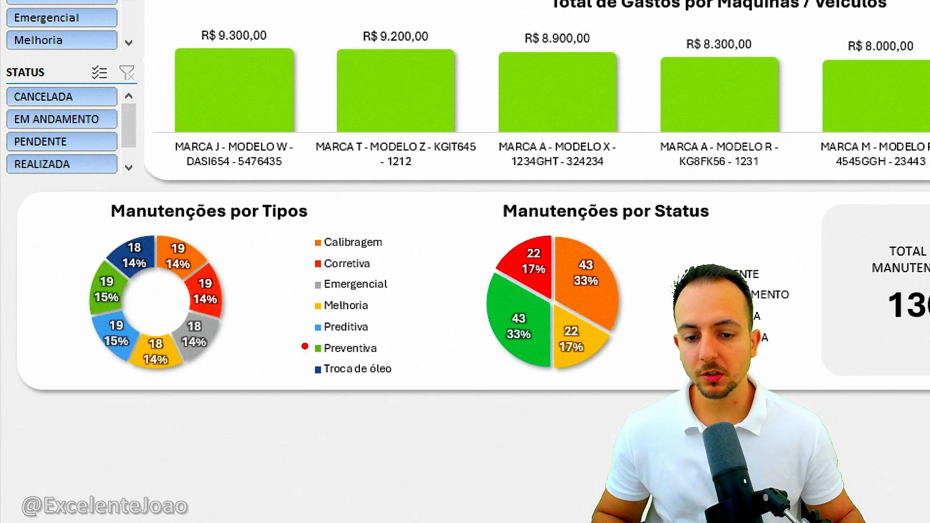
{"action": "left_click_drag", "start_coordinate": [306, 317], "coordinate": [387, 338]}
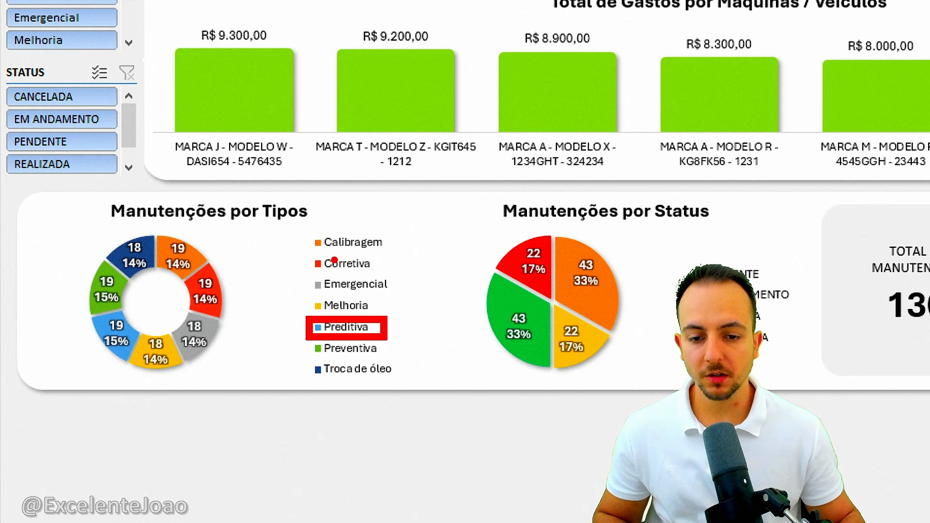
{"action": "left_click_drag", "start_coordinate": [300, 248], "coordinate": [374, 278]}
{"action": "left_click_drag", "start_coordinate": [244, 224], "coordinate": [206, 250]}
{"action": "left_click_drag", "start_coordinate": [258, 370], "coordinate": [240, 366]}
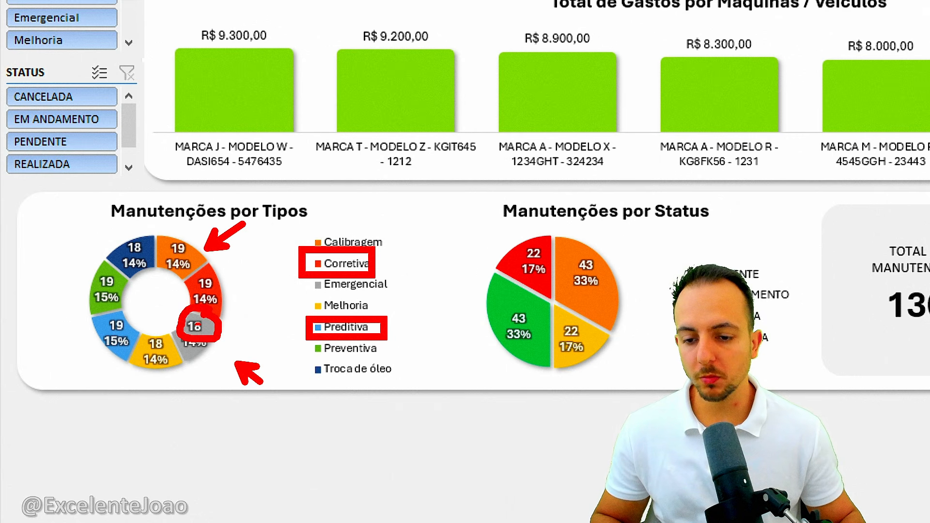
{"action": "left_click_drag", "start_coordinate": [171, 331], "coordinate": [224, 339]}
{"action": "key", "text": "Escape"}
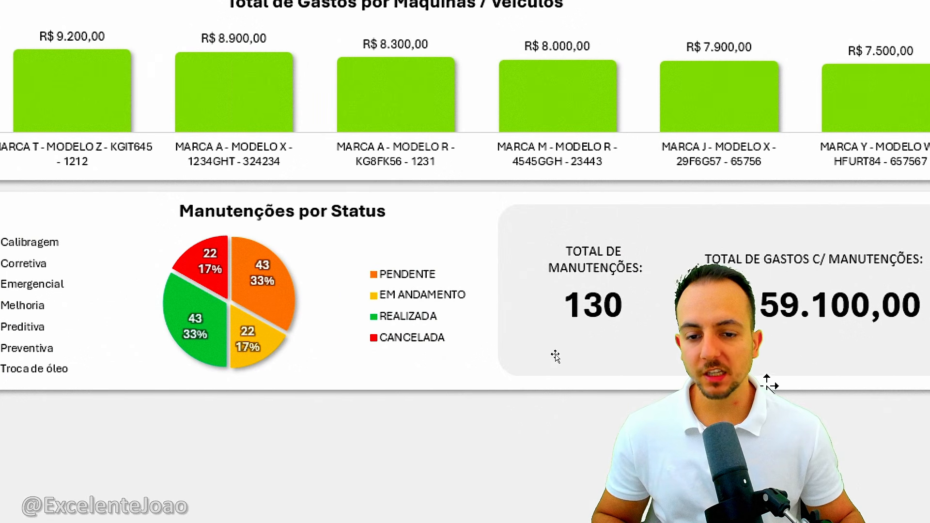
Review the CANCELADA, REALIZADA, EM ANDAMENTO and PENDENTE categories in the Manutenções por Status pie chart
{"action": "left_click_drag", "start_coordinate": [303, 355], "coordinate": [262, 406]}
{"action": "left_click_drag", "start_coordinate": [304, 321], "coordinate": [269, 361]}
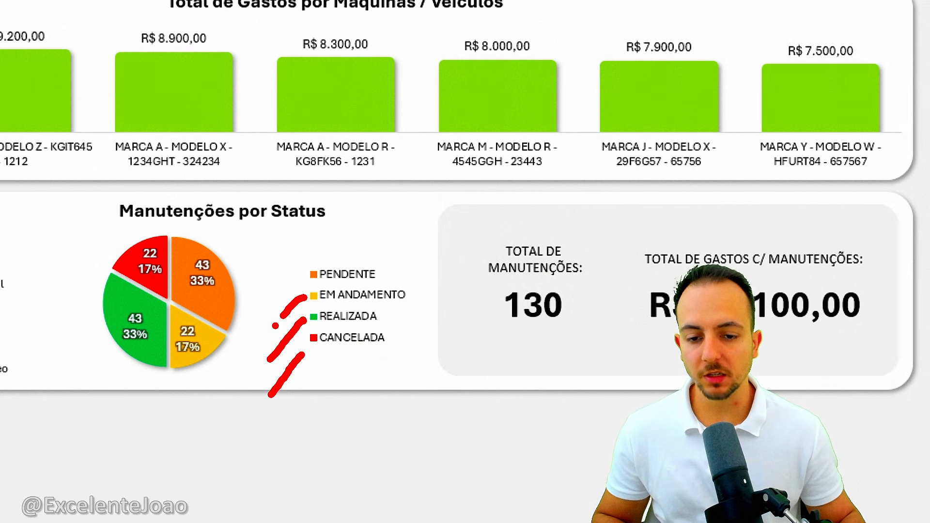
{"action": "left_click_drag", "start_coordinate": [305, 269], "coordinate": [254, 291]}
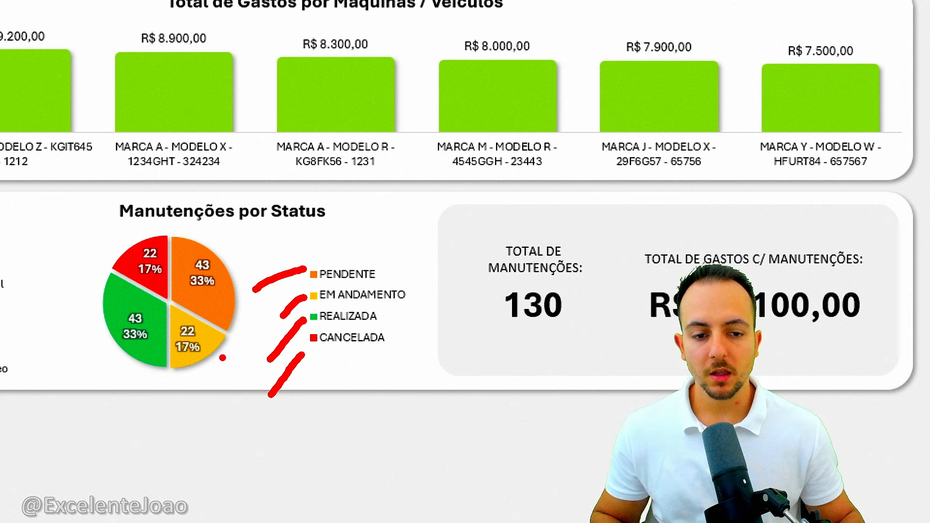
{"action": "key", "text": "Escape"}
Check the Total de Manutenções and Total de Gastos c/ Manutenções summary figures
{"action": "key", "text": "ctrl+2"}
{"action": "left_click_drag", "start_coordinate": [347, 275], "coordinate": [291, 278]}
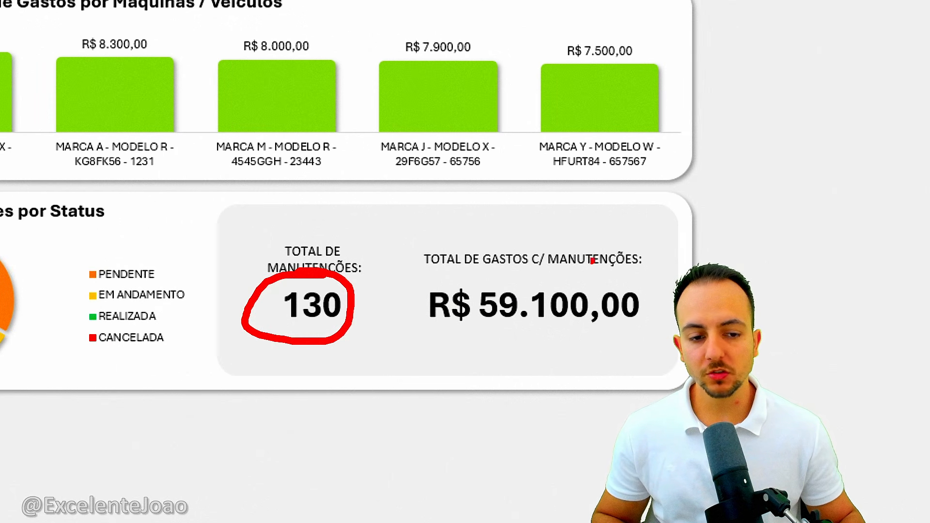
{"action": "mouse_move", "coordinate": [592, 261]}
{"action": "left_mouse_down"}
{"action": "mouse_move", "coordinate": [590, 350]}
{"action": "mouse_move", "coordinate": [565, 266]}
{"action": "left_mouse_up"}
{"action": "key", "text": "Escape"}
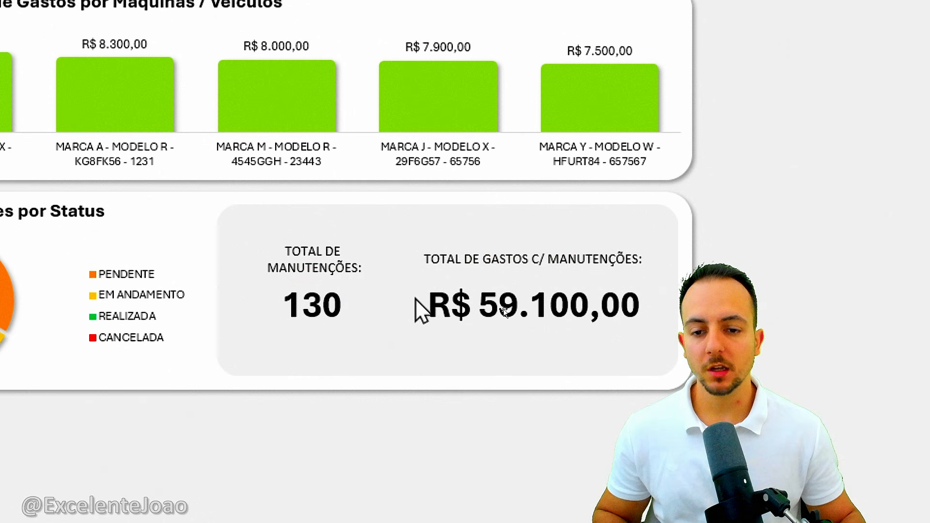
{"action": "key", "text": "Escape"}
Filter the Manutenções dashboard to the month fevereiro and check the lower charts and totals
{"action": "scroll", "coordinate": [277, 310], "scroll_direction": "up", "scroll_amount": 5}
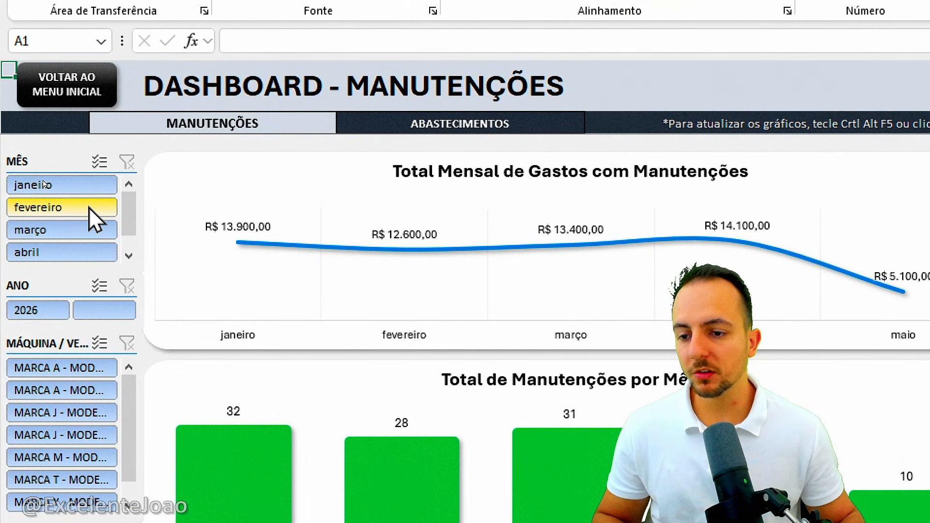
{"action": "left_click_drag", "start_coordinate": [73, 184], "coordinate": [46, 193]}
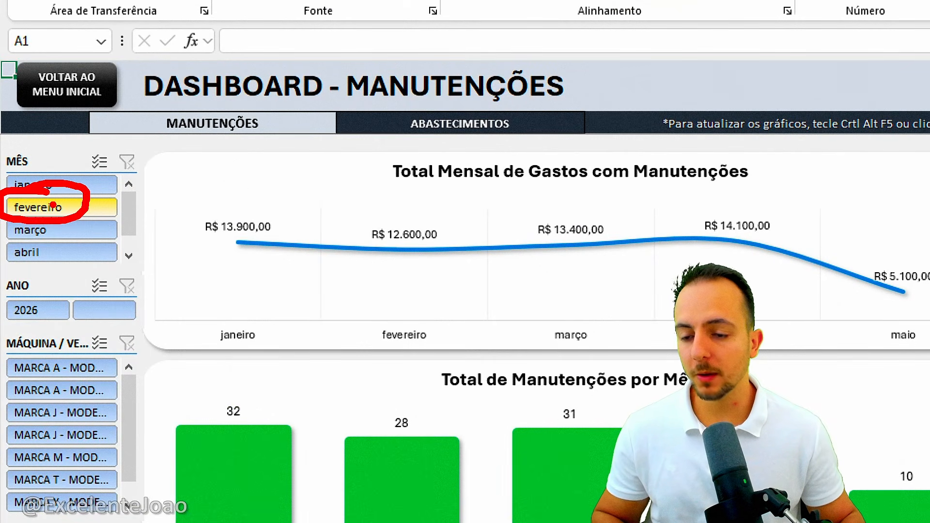
{"action": "key", "text": "Escape"}
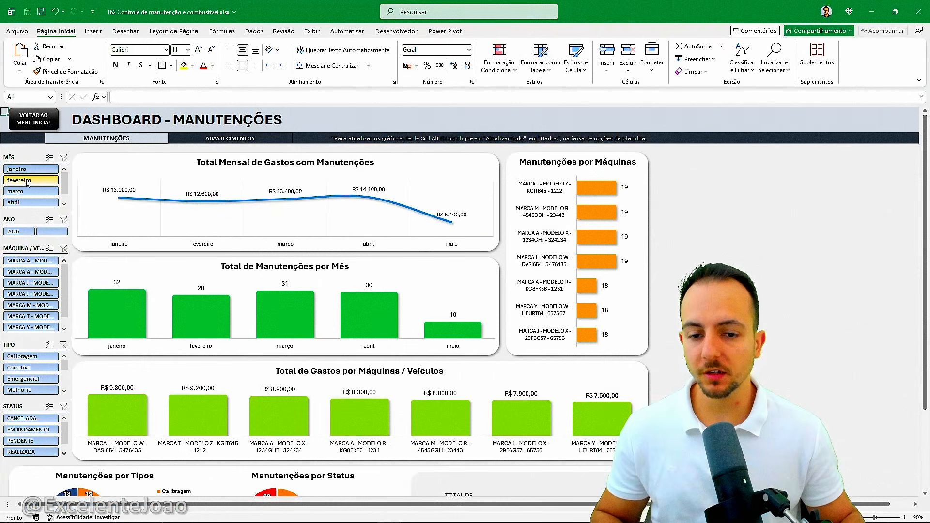
{"action": "left_click", "coordinate": [28, 181]}
{"action": "scroll", "coordinate": [225, 233], "scroll_direction": "down", "scroll_amount": 5}
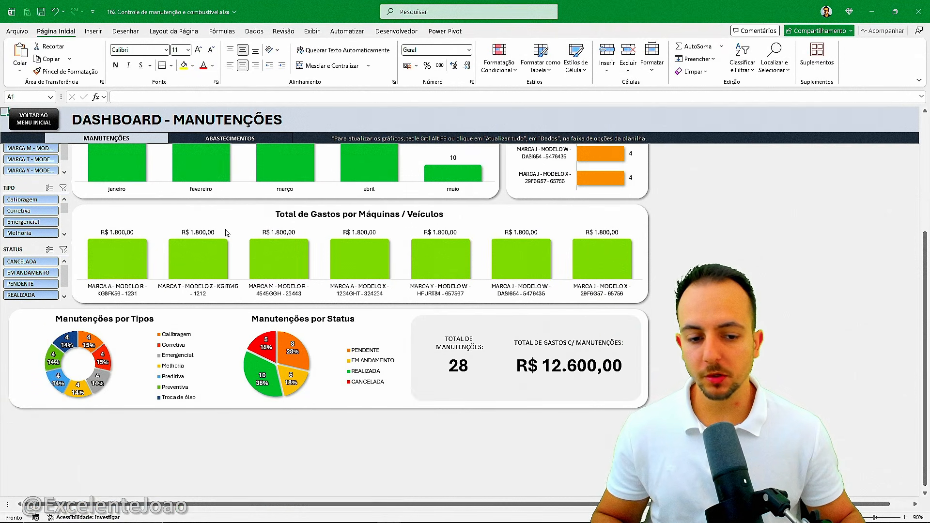
Check the fevereiro figures for Total de Manutenções and Total de Gastos c/ Manutenções, and clear the month filter
{"action": "scroll", "coordinate": [226, 233], "scroll_direction": "down", "scroll_amount": 1}
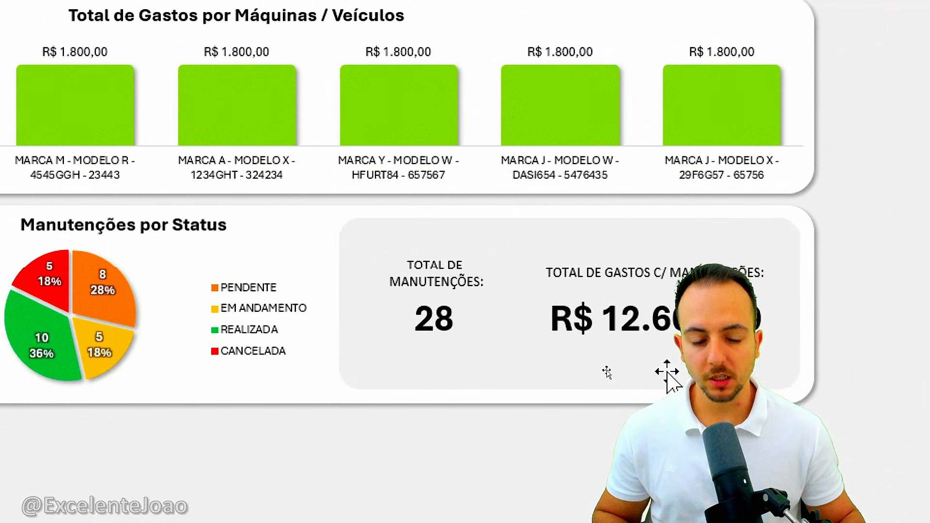
{"action": "left_click", "coordinate": [244, 330]}
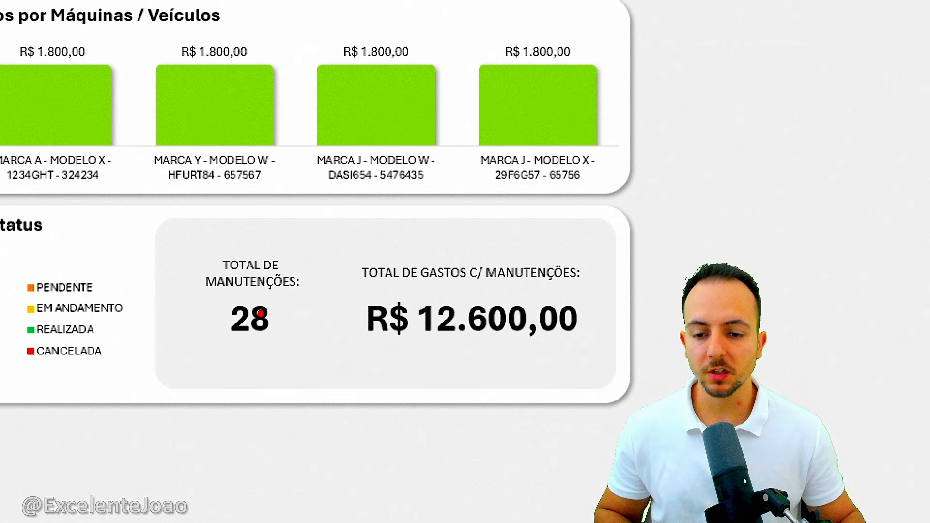
{"action": "mouse_move", "coordinate": [247, 277]}
{"action": "left_mouse_down"}
{"action": "mouse_move", "coordinate": [222, 265]}
{"action": "mouse_move", "coordinate": [188, 277]}
{"action": "left_mouse_up"}
{"action": "mouse_move", "coordinate": [501, 265]}
{"action": "left_mouse_down"}
{"action": "mouse_move", "coordinate": [394, 263]}
{"action": "mouse_move", "coordinate": [441, 262]}
{"action": "left_mouse_up"}
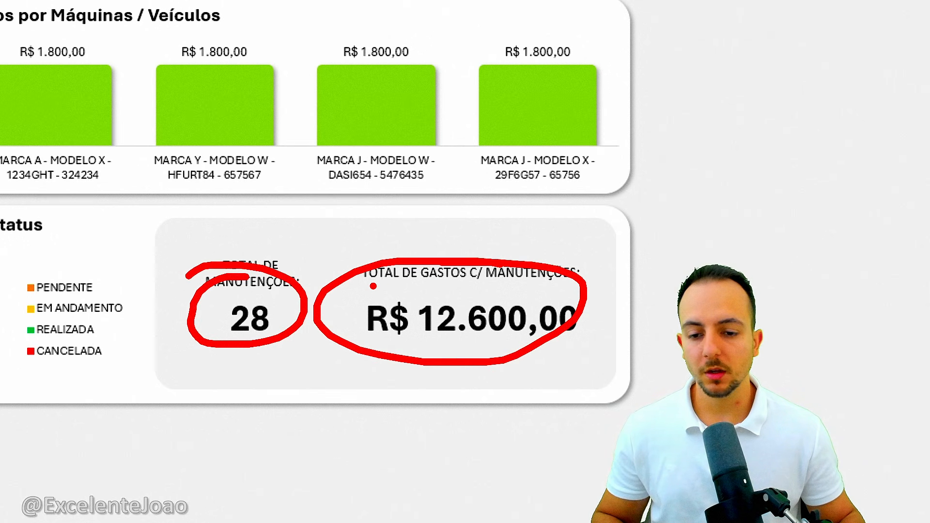
{"action": "key", "text": "Escape"}
{"action": "key", "text": "Escape"}
{"action": "scroll", "coordinate": [233, 296], "scroll_direction": "up", "scroll_amount": 7}
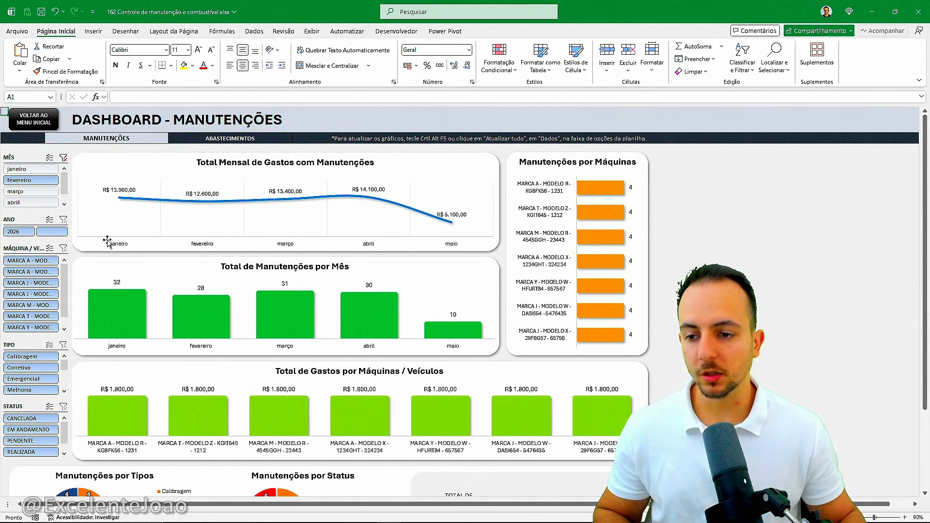
{"action": "left_click", "coordinate": [63, 157]}
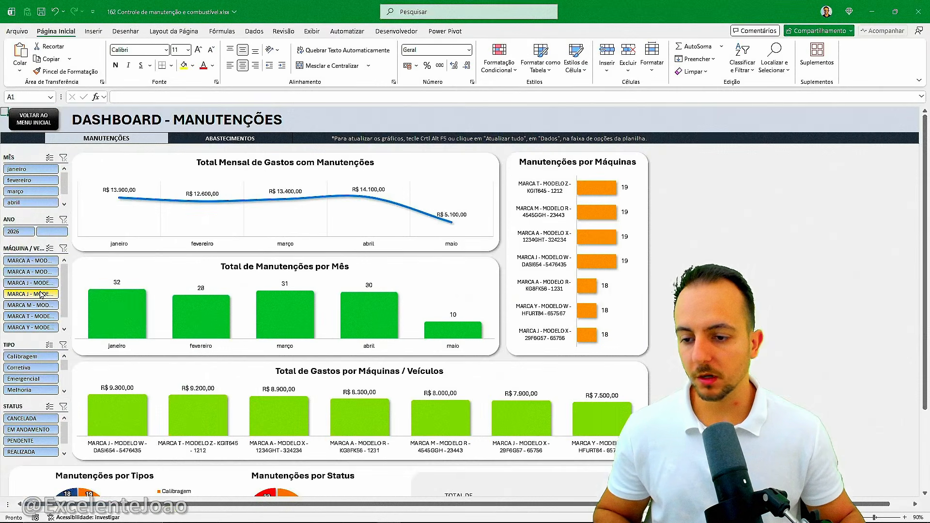
Filter the Manutenções dashboard by several individual vehicles in turn, and clear the vehicle filter
{"action": "left_click", "coordinate": [40, 294]}
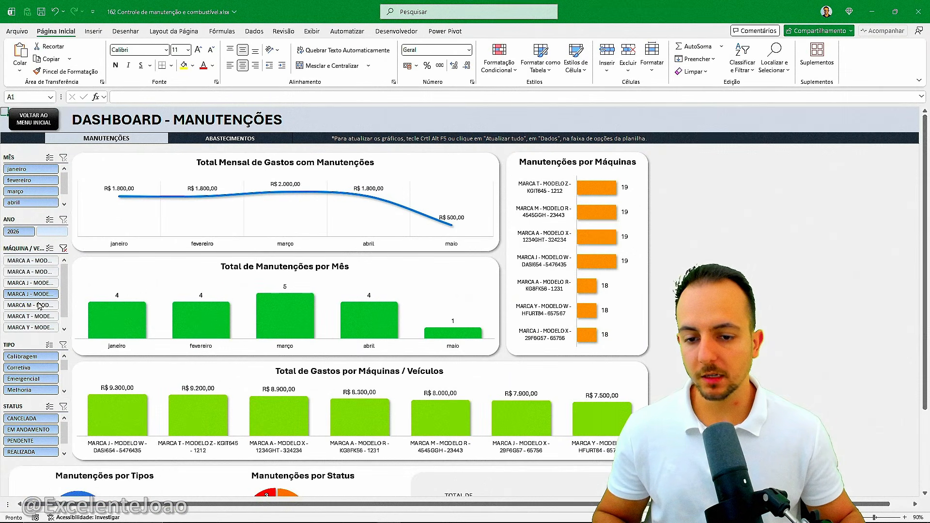
{"action": "left_click", "coordinate": [40, 305]}
{"action": "left_click", "coordinate": [41, 283]}
{"action": "left_click", "coordinate": [40, 272]}
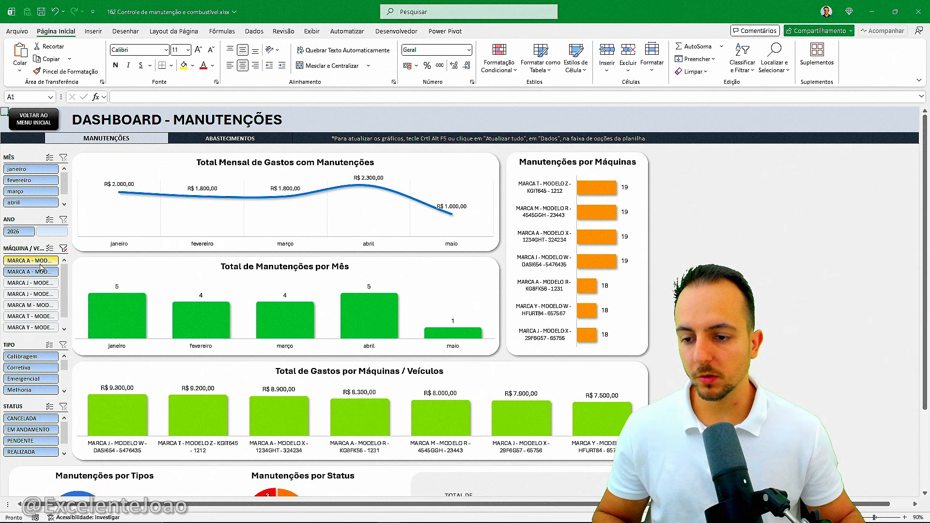
{"action": "left_click", "coordinate": [63, 249]}
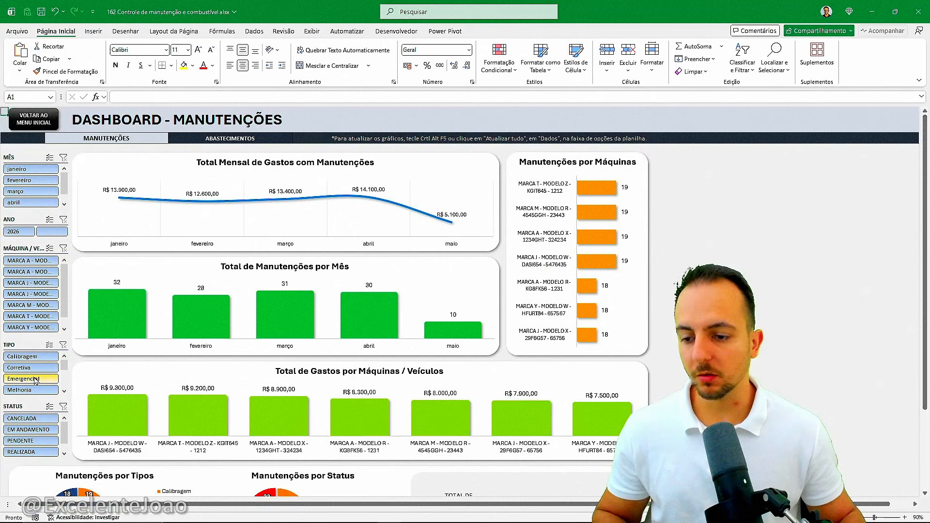
Filter the Manutenções dashboard by the types Emergencial and Corretiva in turn, and clear the type filter
{"action": "left_click", "coordinate": [35, 381]}
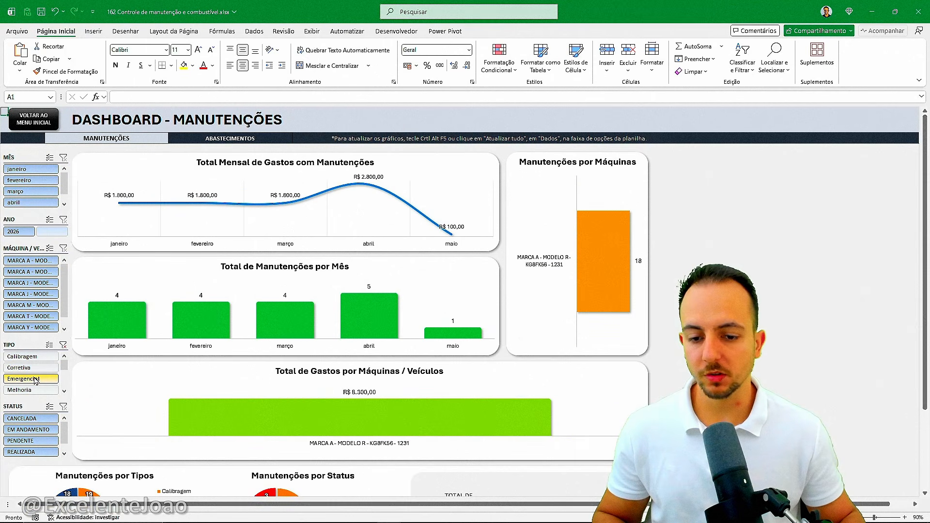
{"action": "left_click", "coordinate": [36, 370]}
{"action": "left_click", "coordinate": [35, 381]}
{"action": "left_click", "coordinate": [38, 369]}
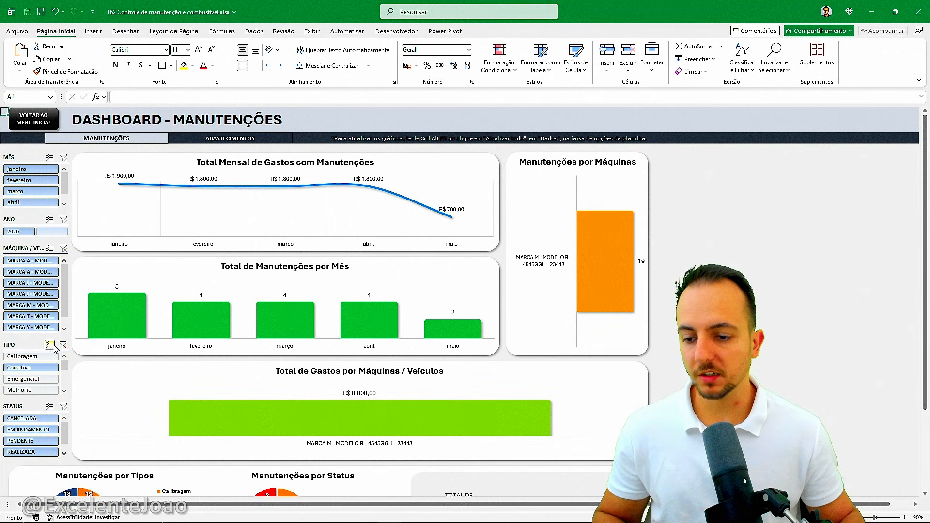
{"action": "left_click", "coordinate": [63, 347]}
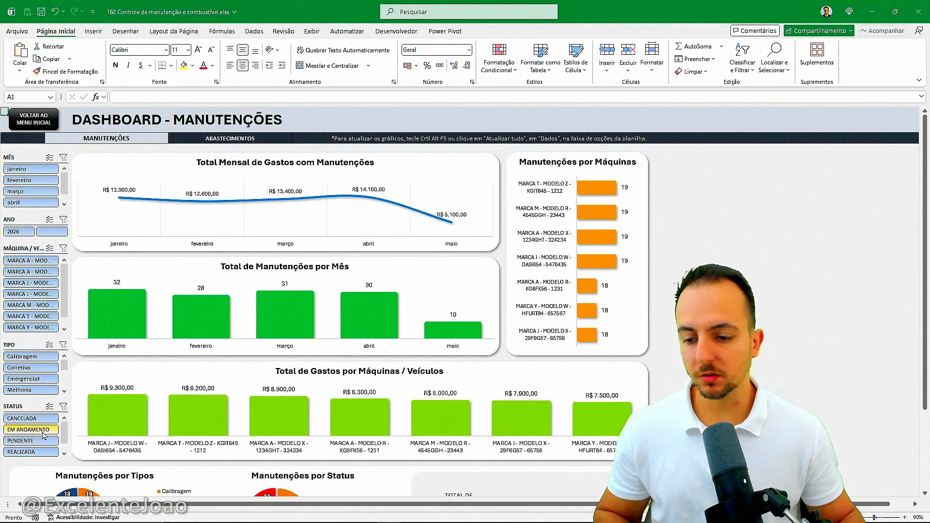
Filter the Manutenções dashboard by the statuses EM ANDAMENTO and CANCELADA in turn, and clear the status filter
{"action": "left_click", "coordinate": [43, 368]}
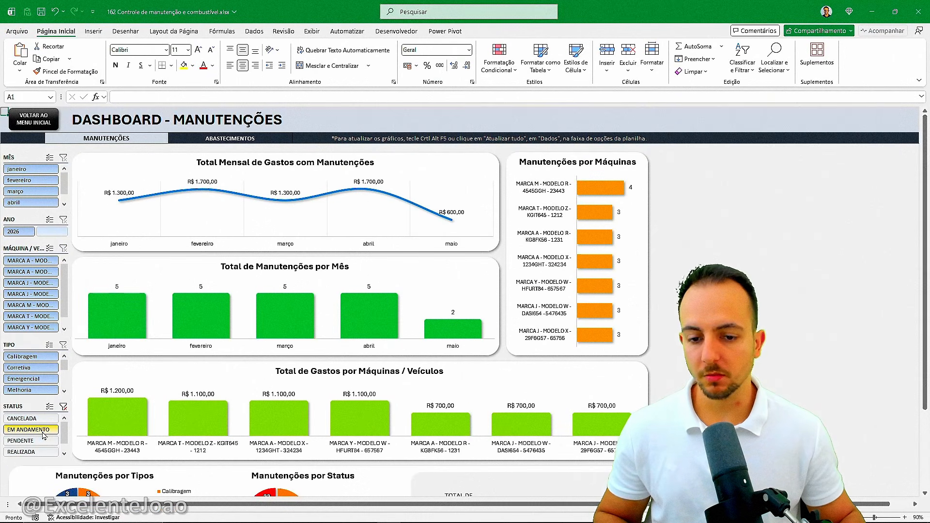
{"action": "left_click", "coordinate": [37, 431]}
{"action": "left_click", "coordinate": [46, 420]}
{"action": "left_click", "coordinate": [63, 407]}
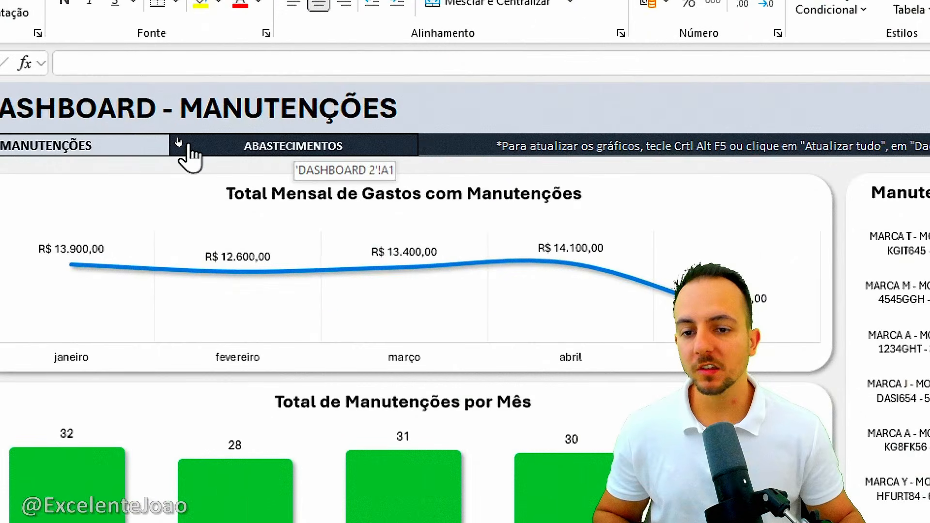
Open the Abastecimentos dashboard, filter it by several individual vehicles in turn, and clear the vehicle filter
{"action": "left_click", "coordinate": [228, 156]}
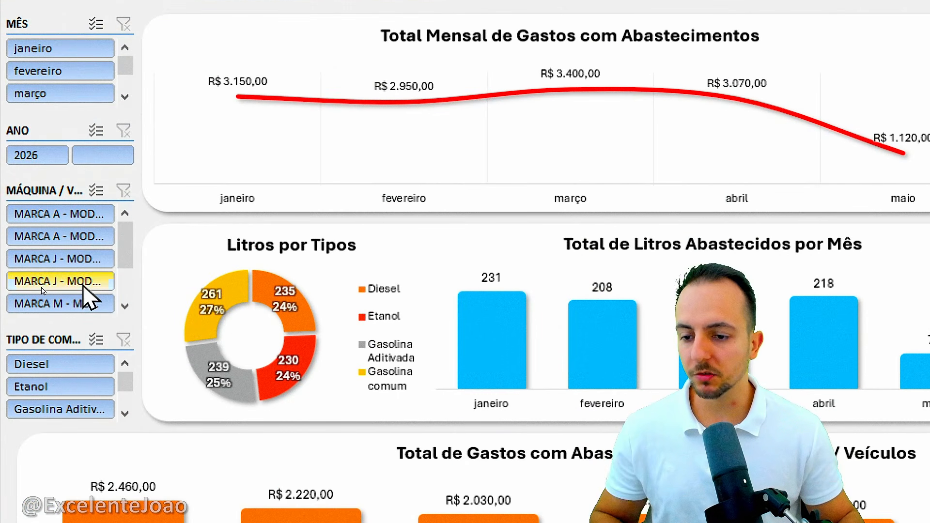
{"action": "left_click", "coordinate": [73, 281]}
{"action": "left_click", "coordinate": [73, 259]}
{"action": "left_click", "coordinate": [73, 236]}
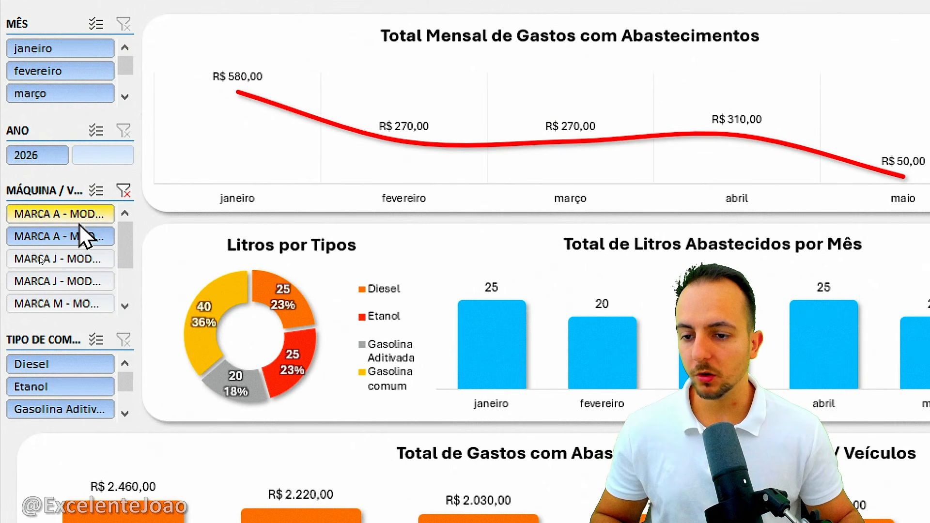
{"action": "left_click", "coordinate": [72, 214]}
{"action": "left_click", "coordinate": [124, 191]}
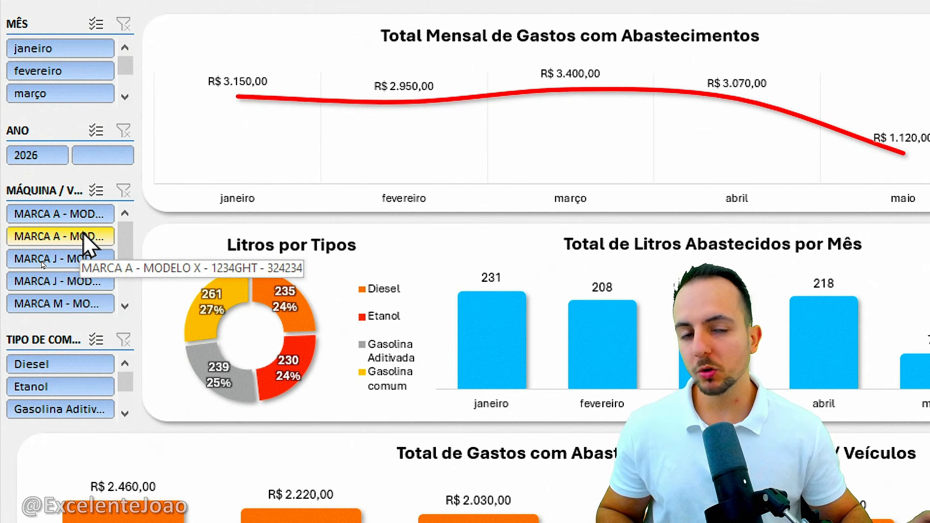
Read the full description of the second MARCA A vehicle in the Máquina / Veículo filter
{"action": "left_click_drag", "start_coordinate": [67, 223], "coordinate": [91, 216]}
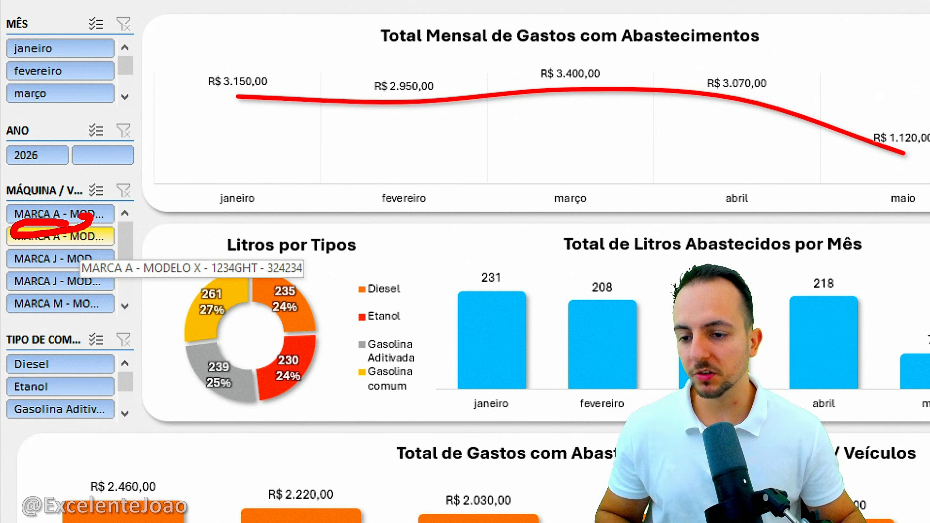
{"action": "left_click_drag", "start_coordinate": [78, 262], "coordinate": [314, 284]}
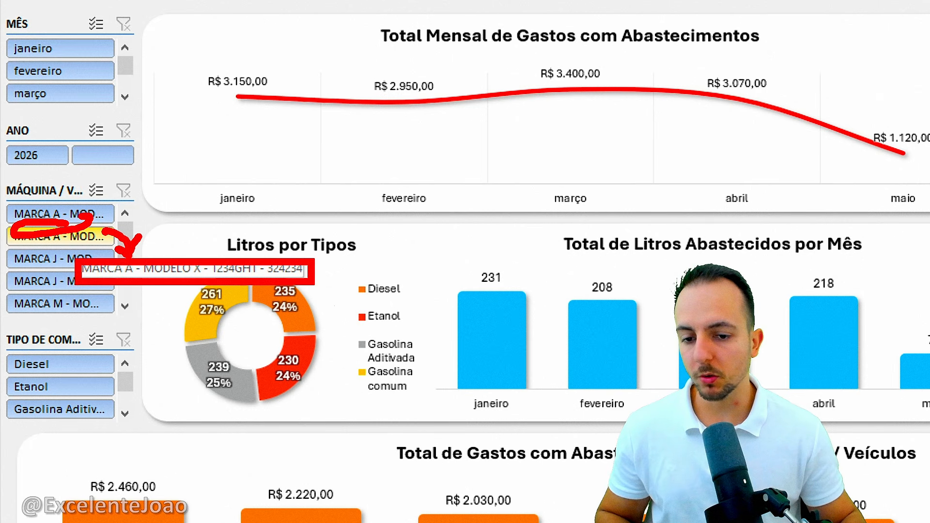
{"action": "key", "text": "Escape"}
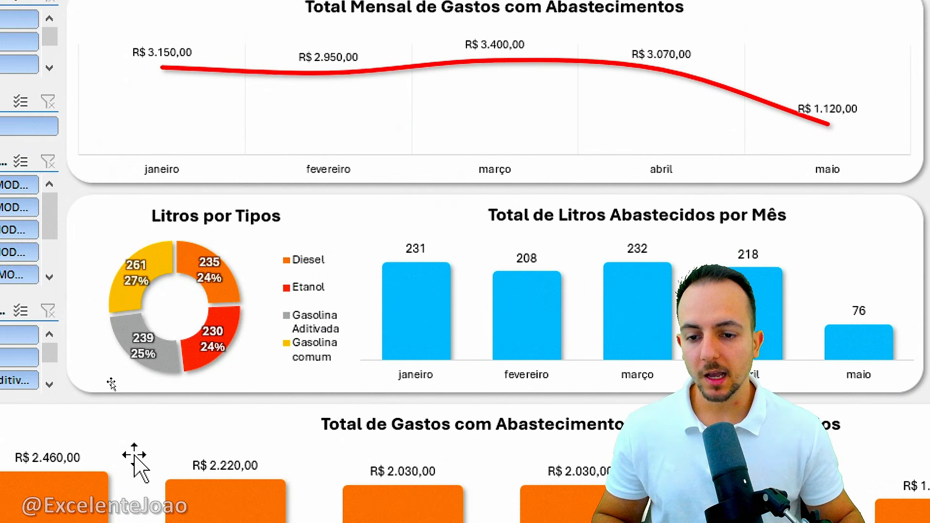
Review the fuel types in the Litros por Tipos chart and the Total de Quilômetros Rodados por Mês trend
{"action": "left_click_drag", "start_coordinate": [327, 253], "coordinate": [374, 219]}
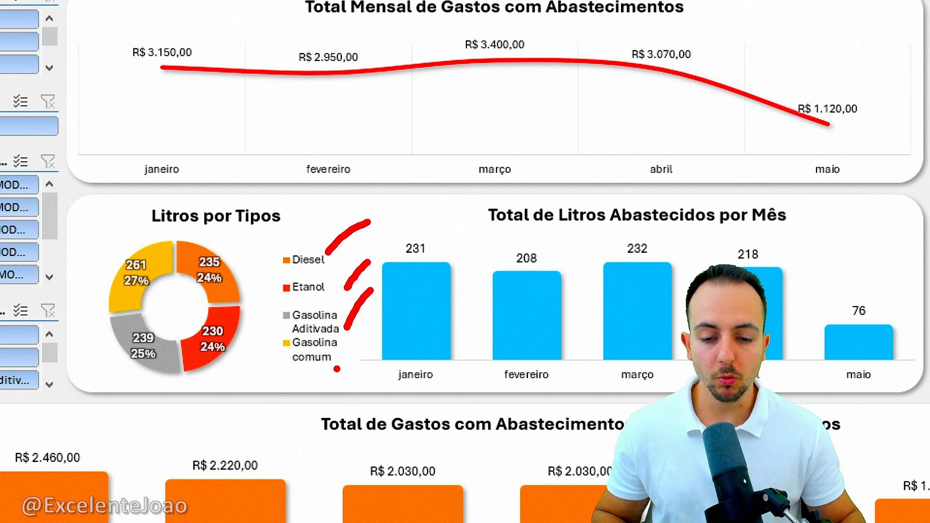
{"action": "key", "text": "Escape"}
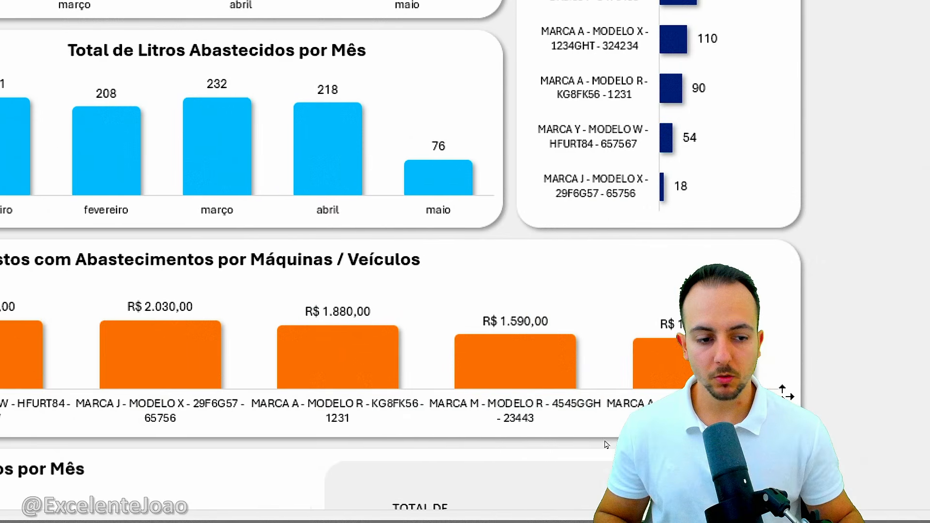
{"action": "scroll", "coordinate": [183, 384], "scroll_direction": "down", "scroll_amount": 6}
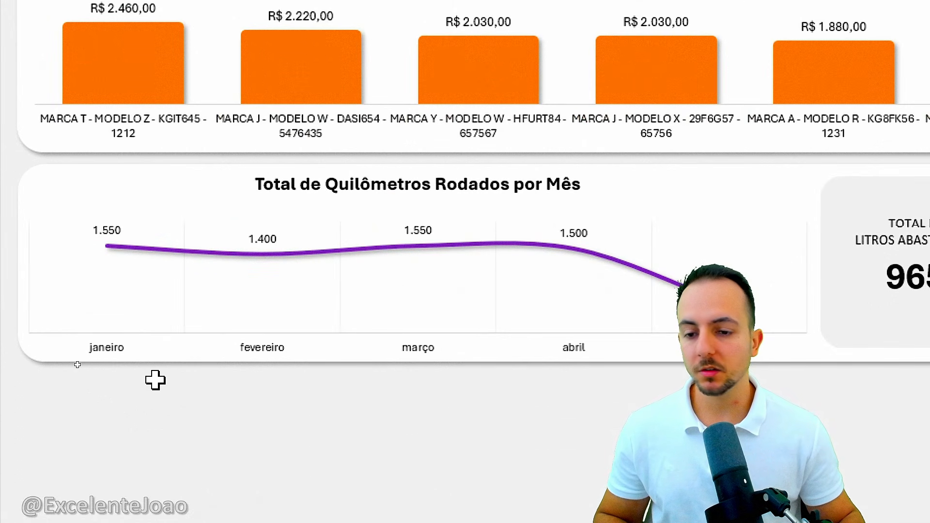
{"action": "left_click_drag", "start_coordinate": [107, 254], "coordinate": [570, 244]}
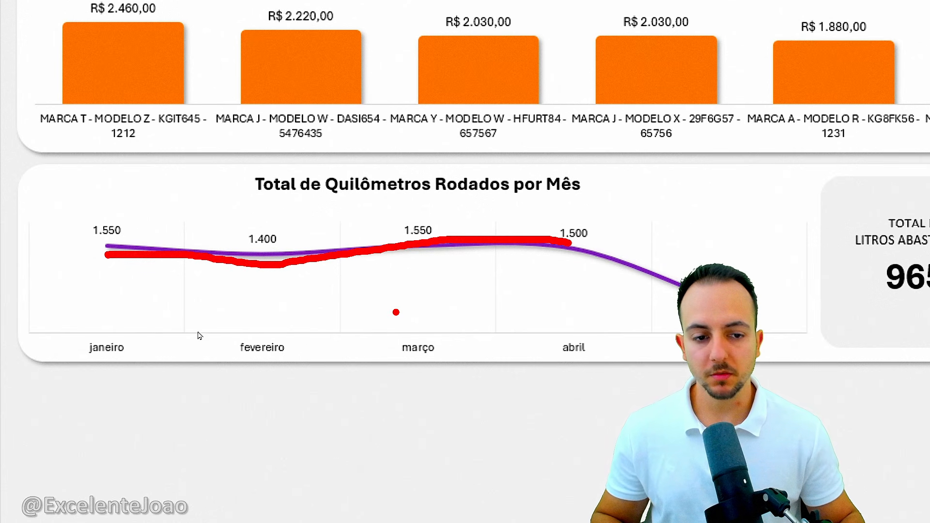
{"action": "key", "text": "Escape"}
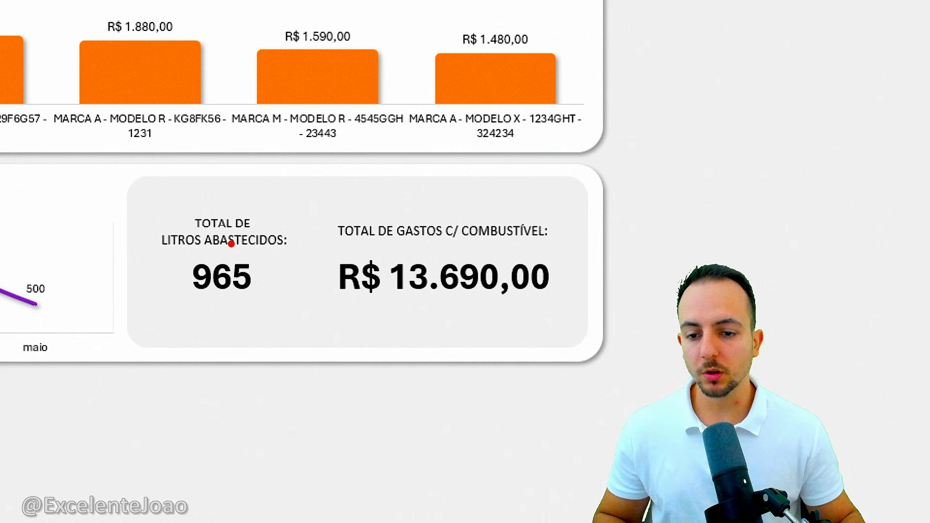
Check the Total de Litros Abastecidos and Total de Gastos c/ Combustível summary figures
{"action": "mouse_move", "coordinate": [231, 243]}
{"action": "left_mouse_down"}
{"action": "mouse_move", "coordinate": [276, 315]}
{"action": "mouse_move", "coordinate": [224, 244]}
{"action": "left_mouse_up"}
{"action": "mouse_move", "coordinate": [501, 245]}
{"action": "left_mouse_down"}
{"action": "mouse_move", "coordinate": [426, 236]}
{"action": "mouse_move", "coordinate": [582, 290]}
{"action": "mouse_move", "coordinate": [469, 247]}
{"action": "left_mouse_up"}
{"action": "key", "text": "Escape"}
{"action": "key", "text": "ctrl+4"}
Return from the Abastecimentos dashboard to the workbook's main menu
{"action": "scroll", "coordinate": [378, 350], "scroll_direction": "up", "scroll_amount": 1}
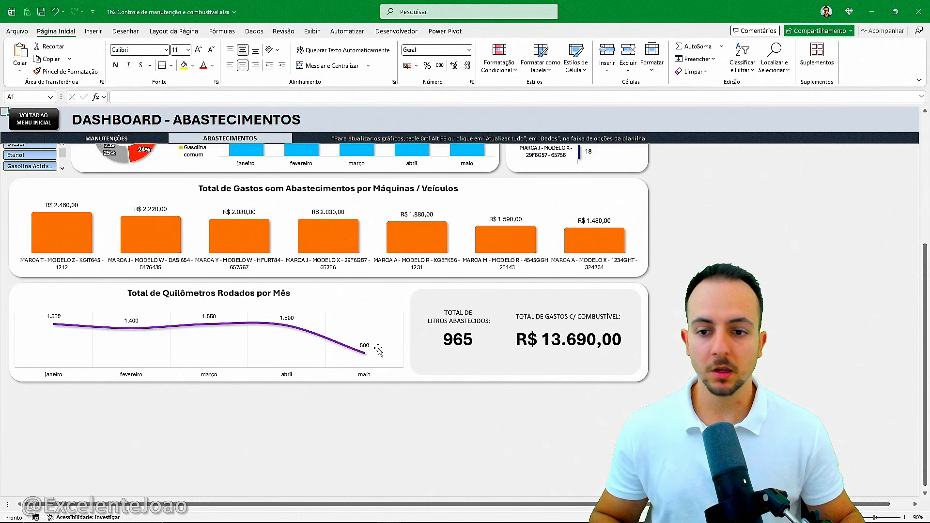
{"action": "scroll", "coordinate": [378, 350], "scroll_direction": "up", "scroll_amount": 5}
{"action": "left_click", "coordinate": [55, 123]}
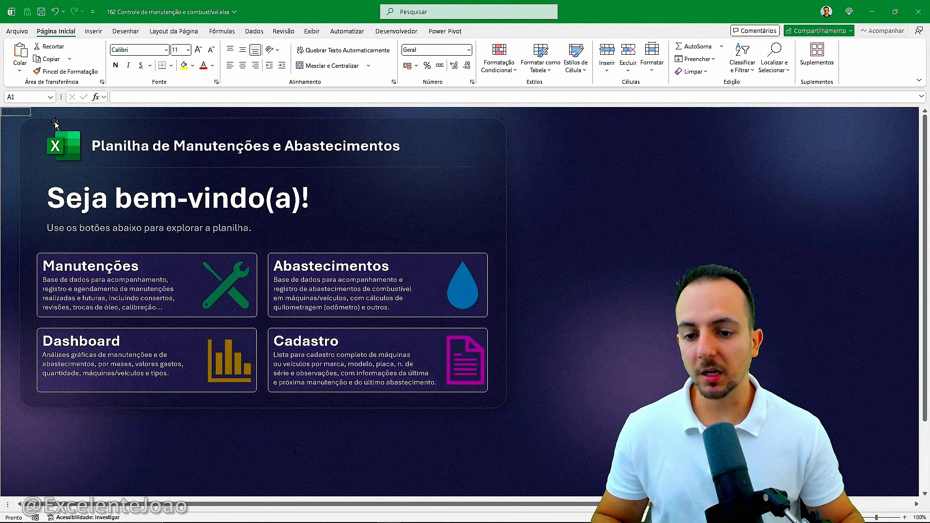